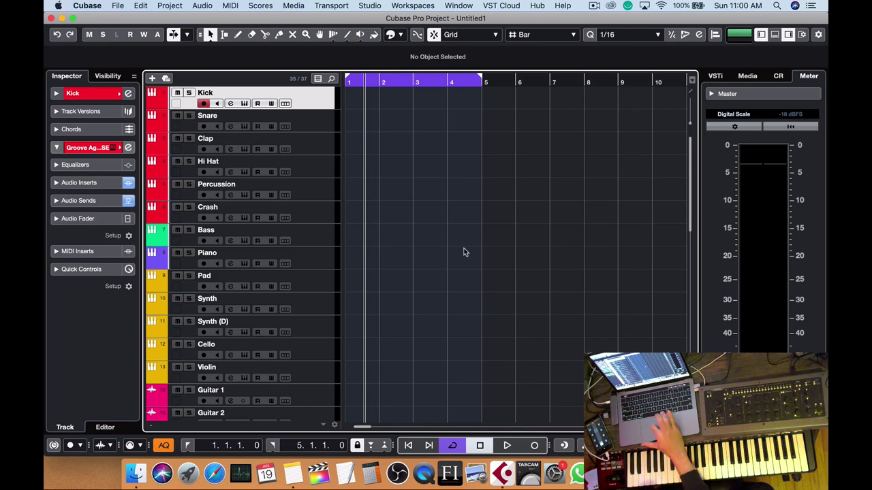
key(space)
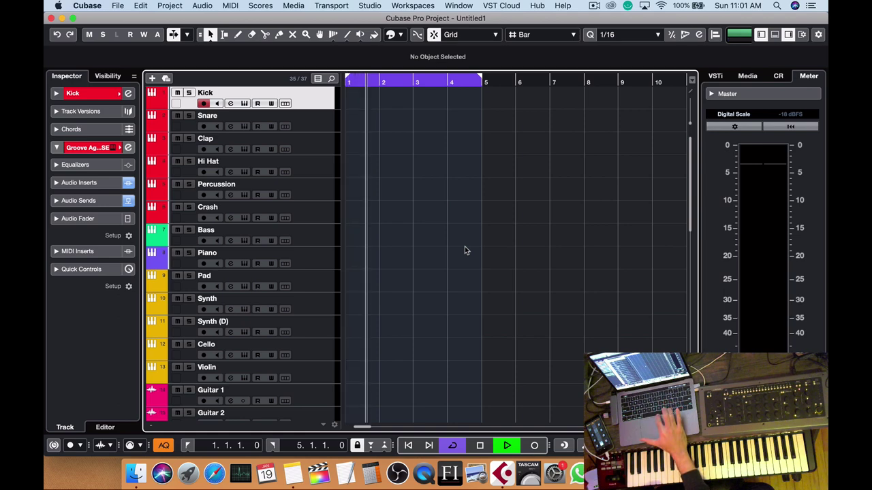
key(space)
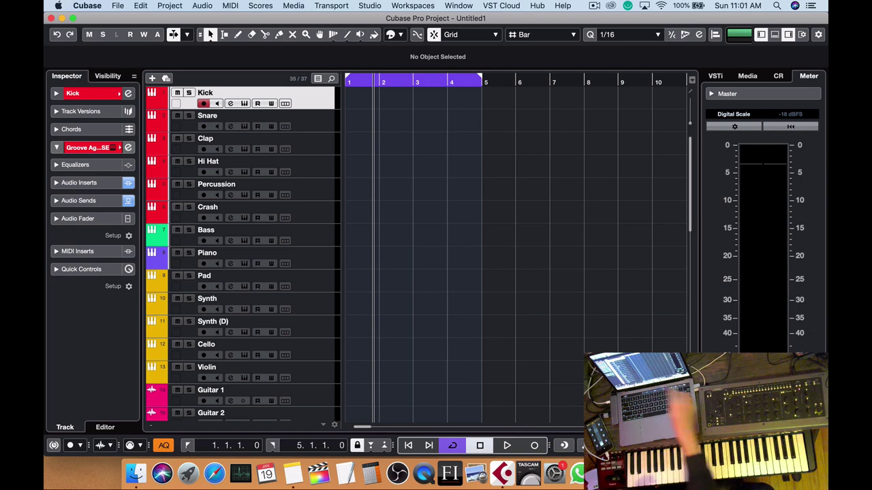
key(space)
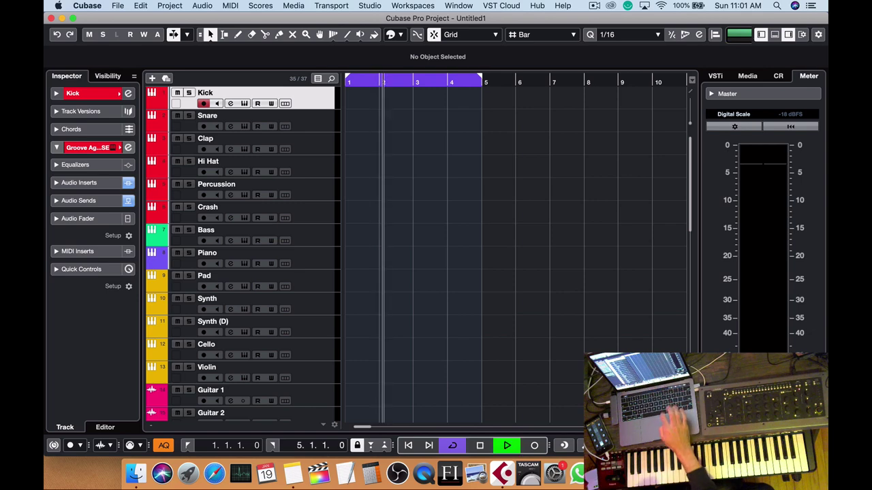
key(space)
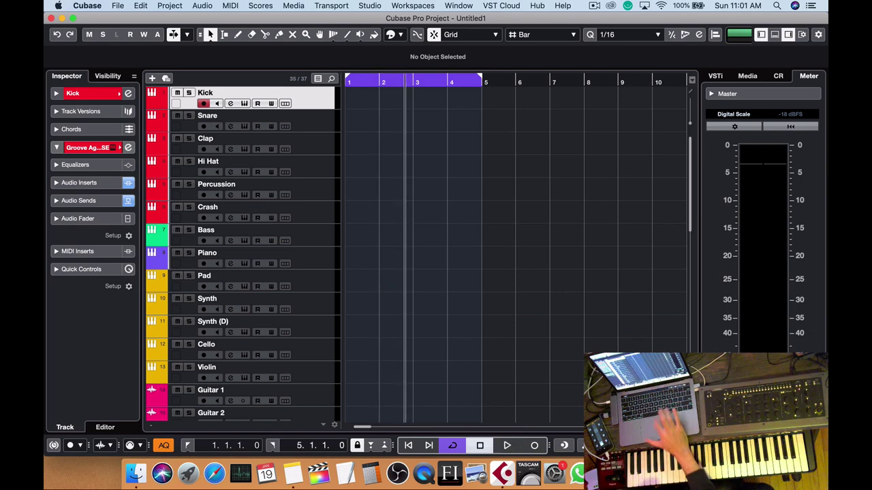
Record a kick pattern over bars 1 to 4 on the Kick track and stop playback.
key(Down)
key(Up)
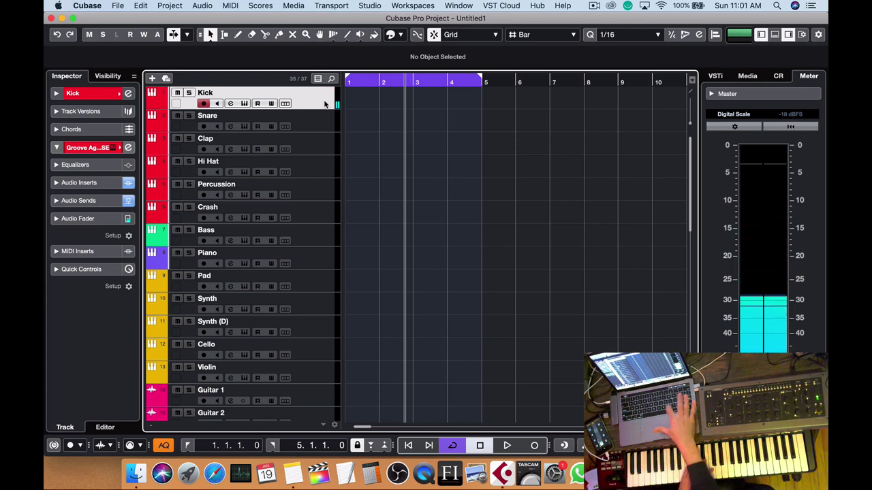
key(KP_Multiply)
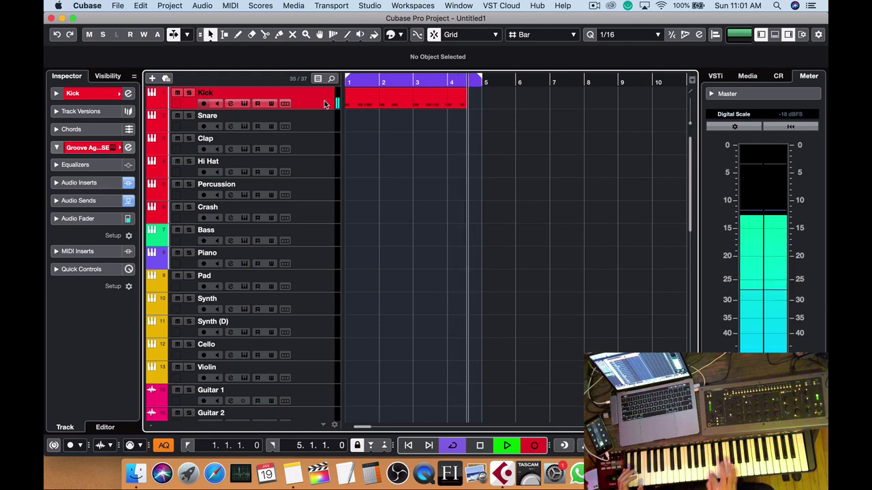
key(KP_Multiply)
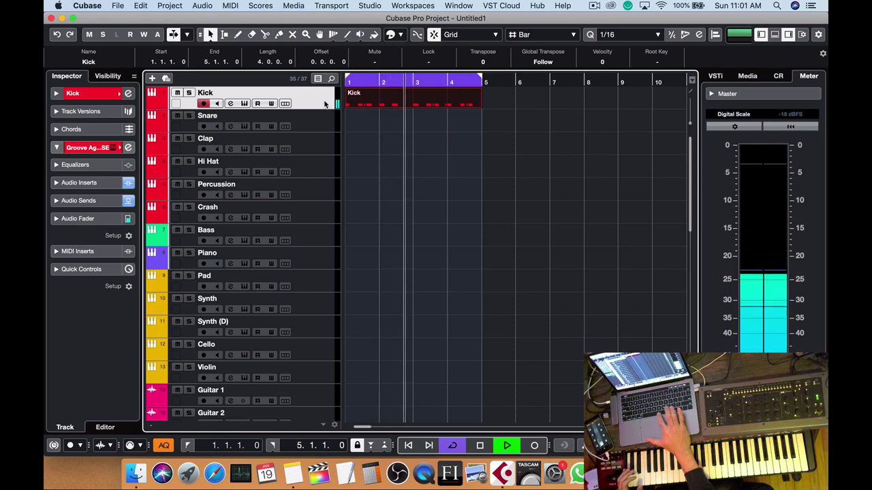
key(space)
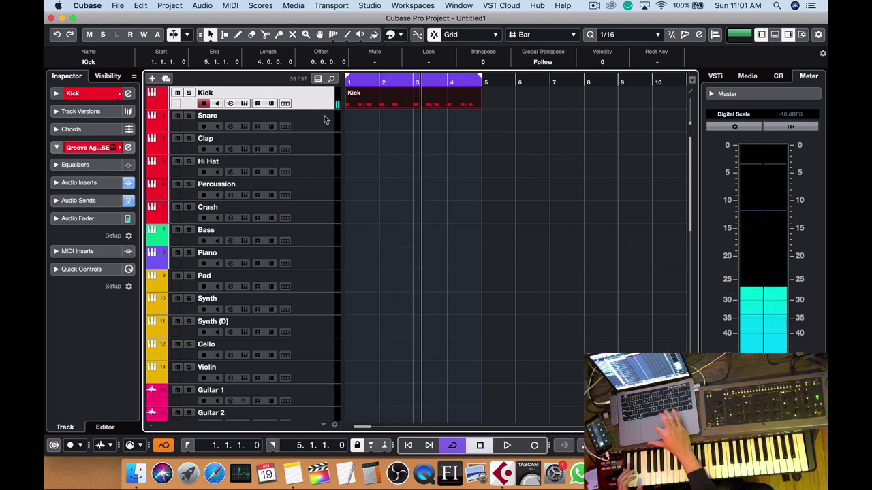
Rehearse a snare part against the kick loop, then record it over bars 1 to 4 on the Snare track.
click(324, 123)
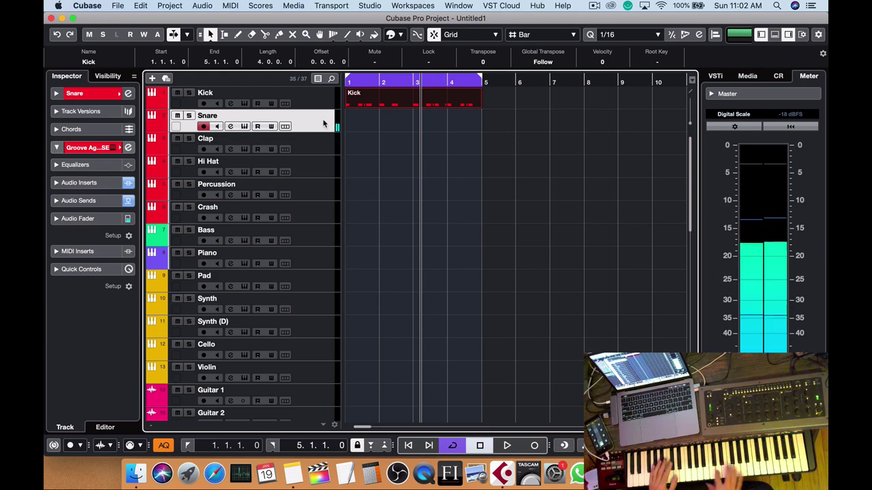
key(space)
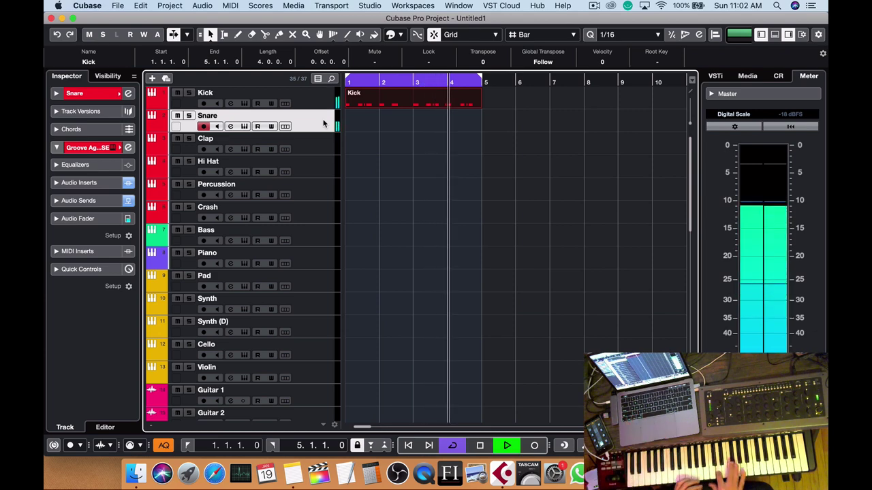
key(space)
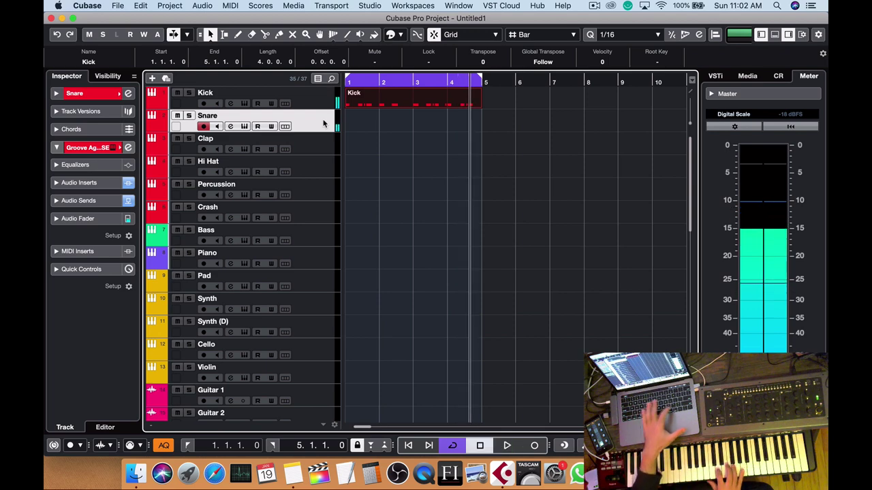
key(period)
key(asterisk)
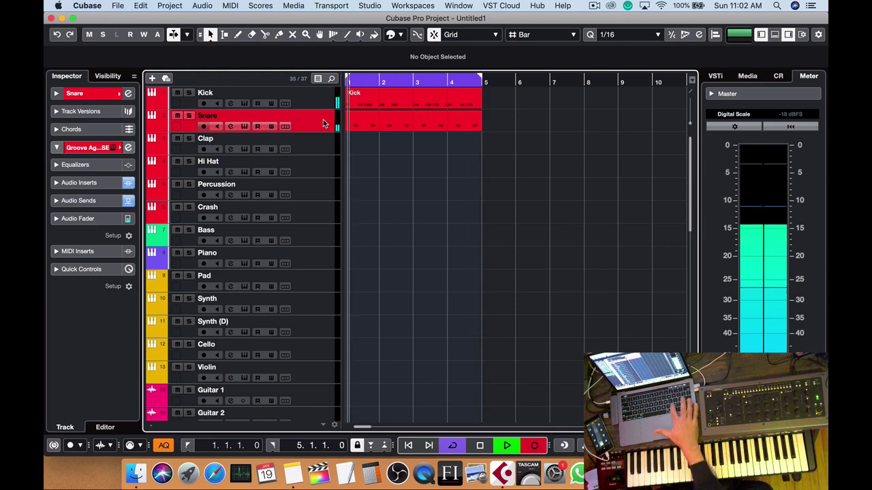
key(KP_Multiply)
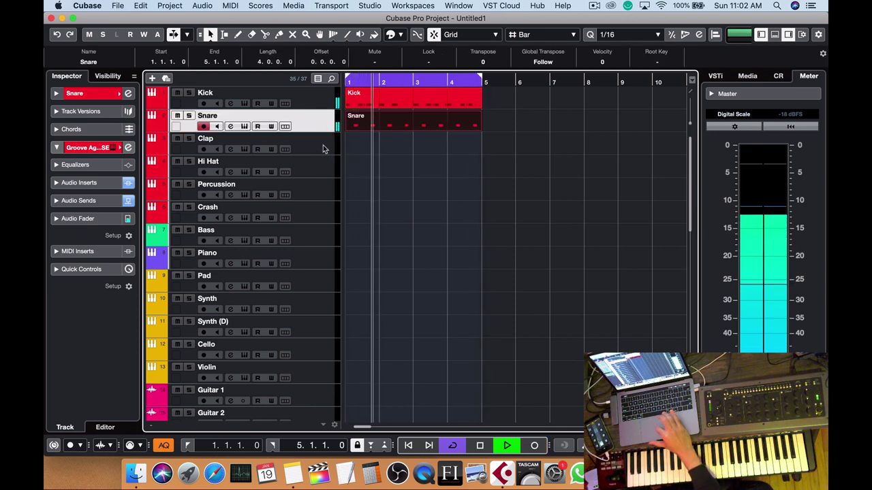
Record a clap pattern over bars 1 to 4 on the Clap track.
click(323, 148)
key(KP_Multiply)
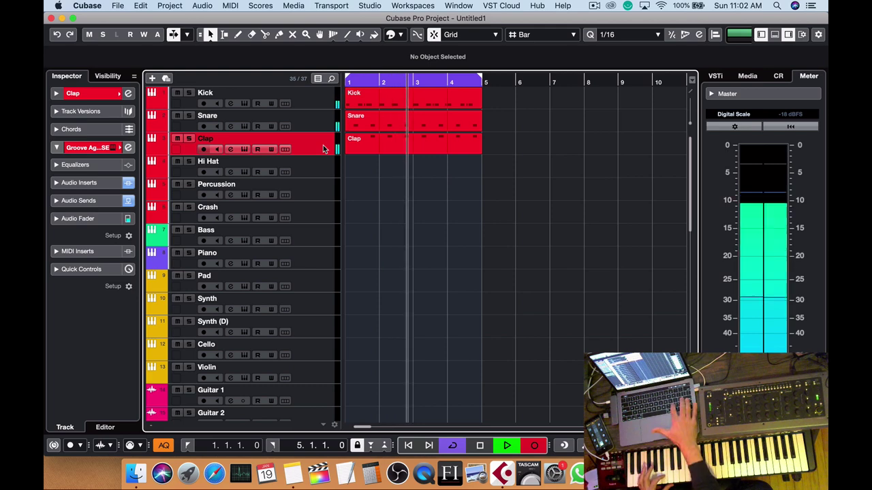
key(KP_Multiply)
Record a hi-hat pattern over bars 1 to 4 on the Hi Hat track and stop playback.
click(324, 171)
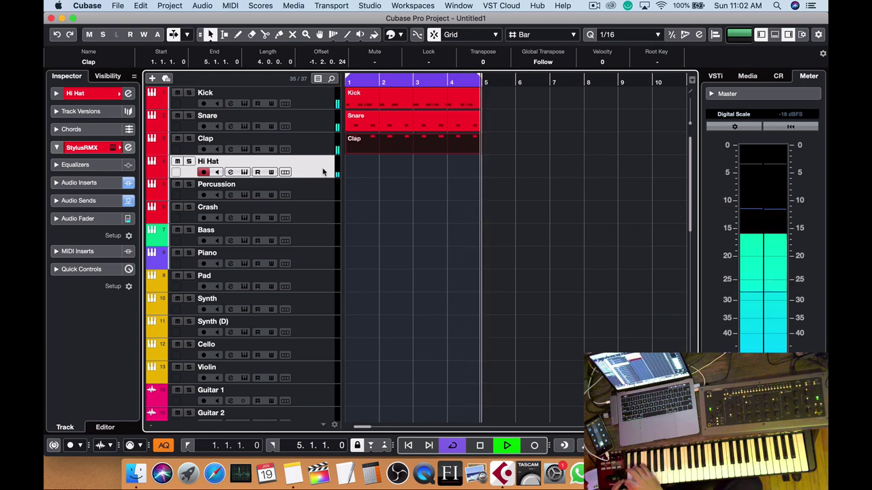
key(KP_Multiply)
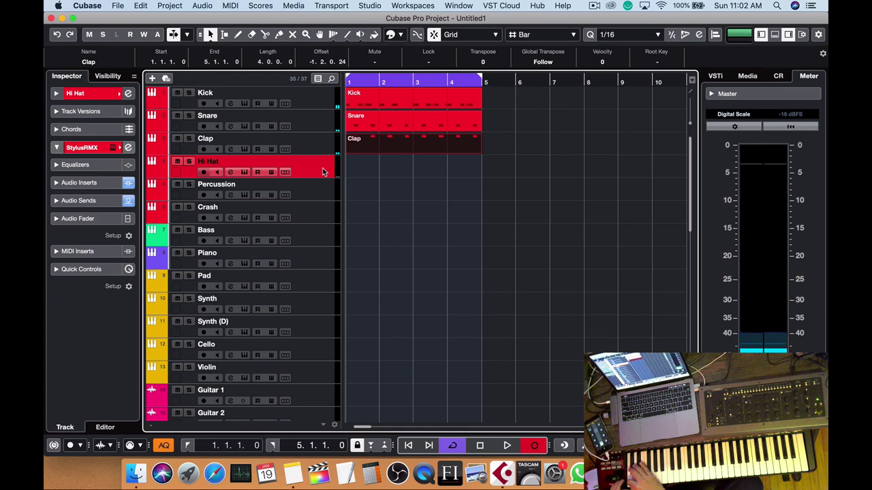
key(KP_Multiply)
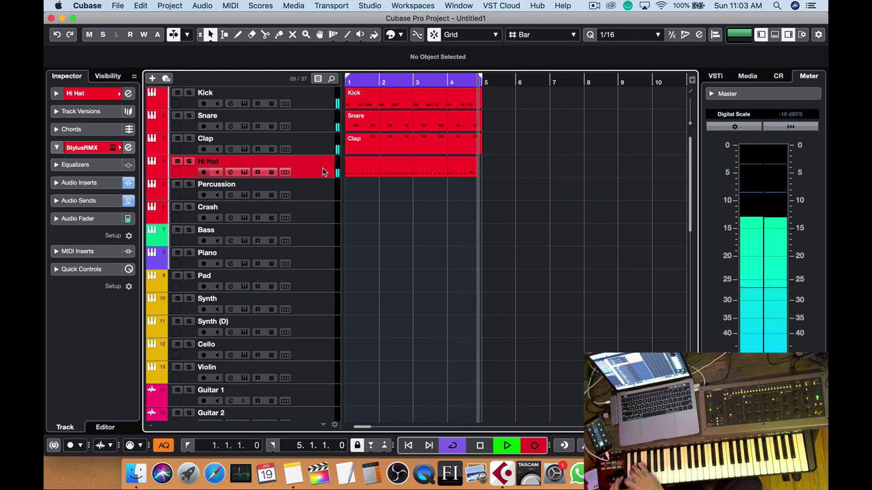
key(KP_Multiply)
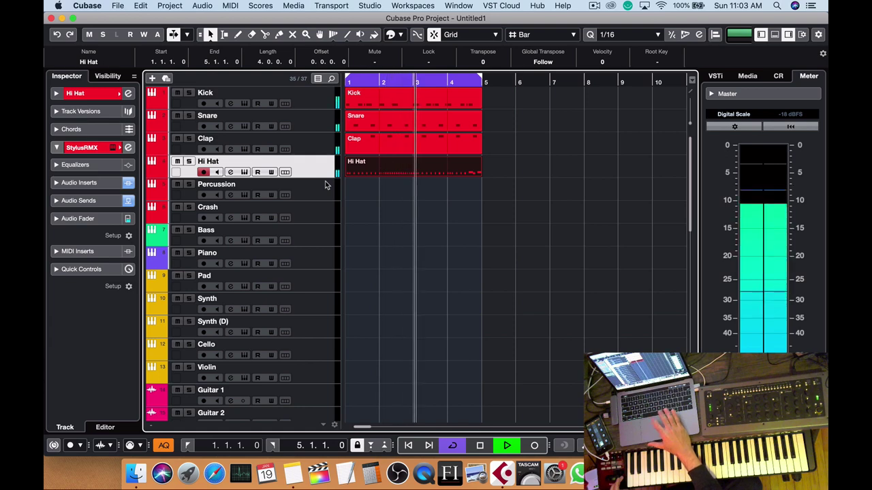
key(space)
Duplicate the Kick track together with its recorded part.
click(320, 100)
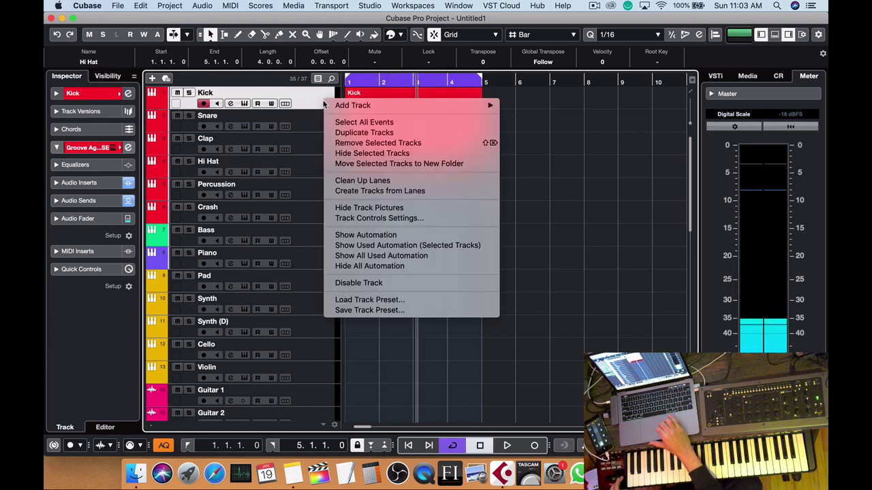
right_click(325, 101)
click(341, 133)
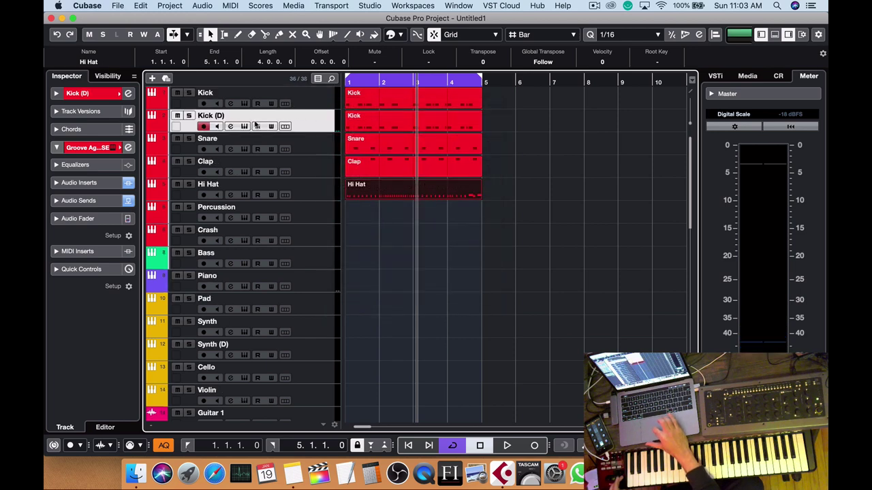
Check the notes of the duplicated kick part and transpose it by -19 semitones.
double_click(355, 123)
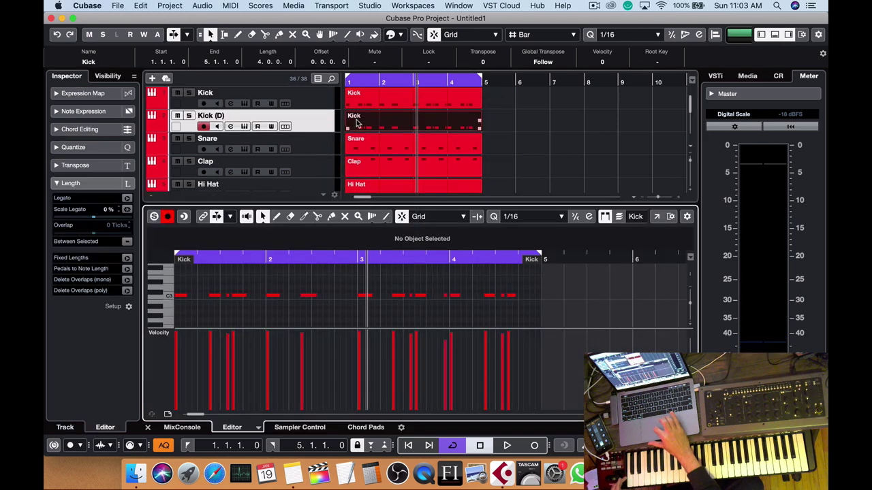
click(148, 428)
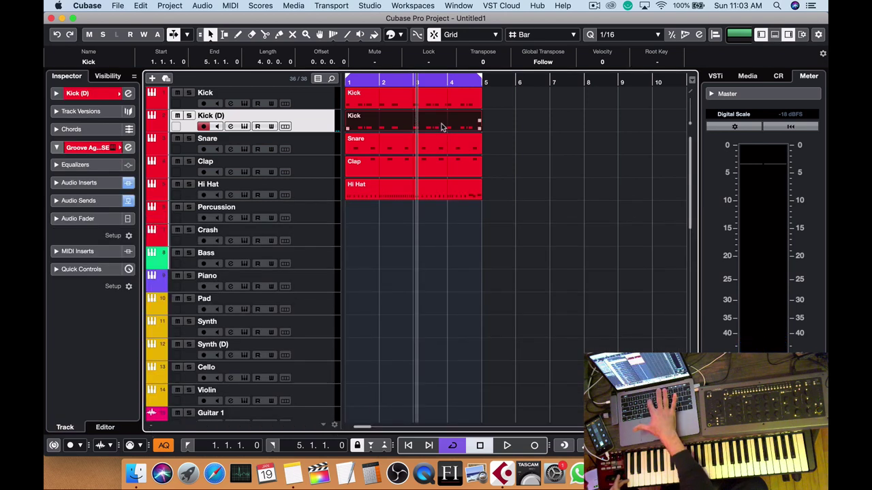
key(shift+t)
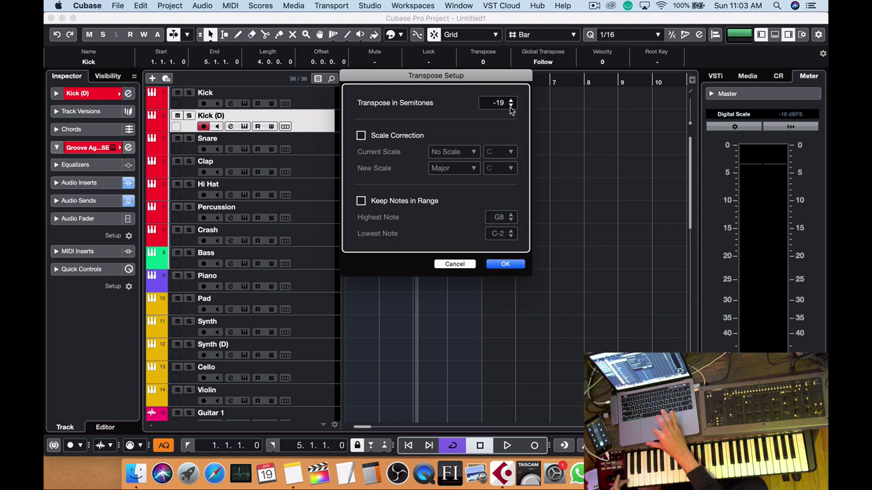
click(507, 265)
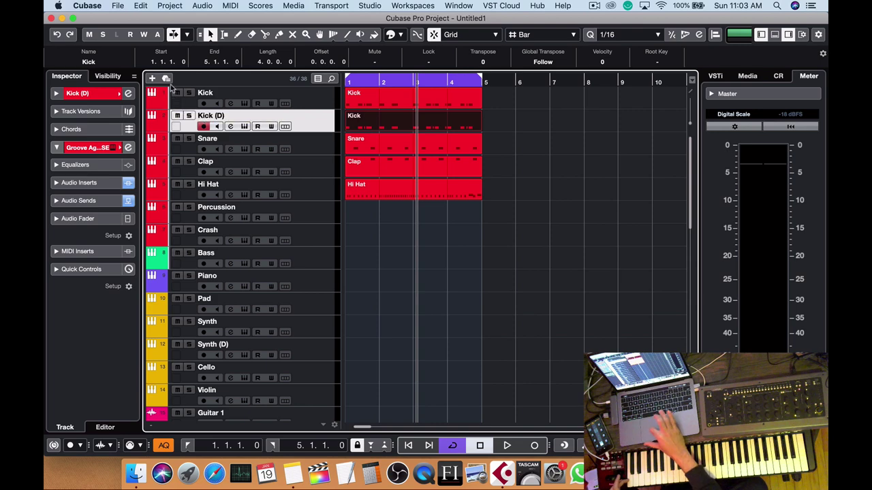
Audition the duplicated kick soloed, add Kick, Snare, Clap and Hi Hat to the solo, then clear all solos.
key(space)
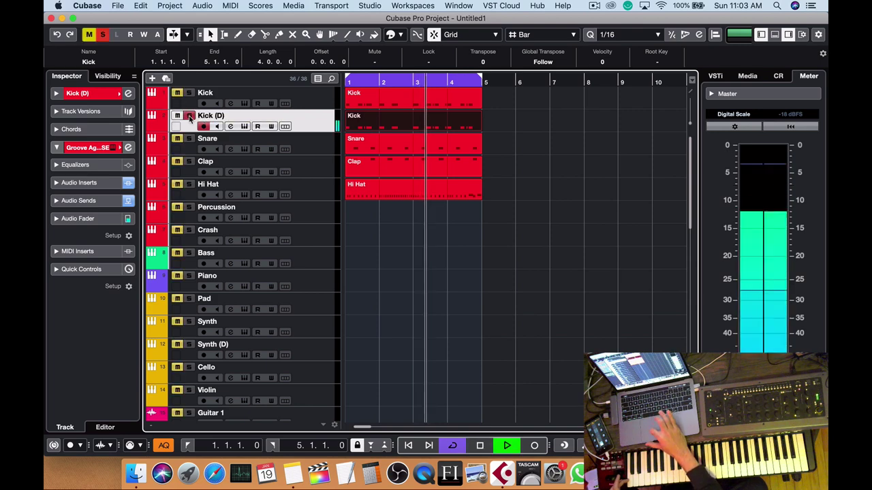
click(189, 93)
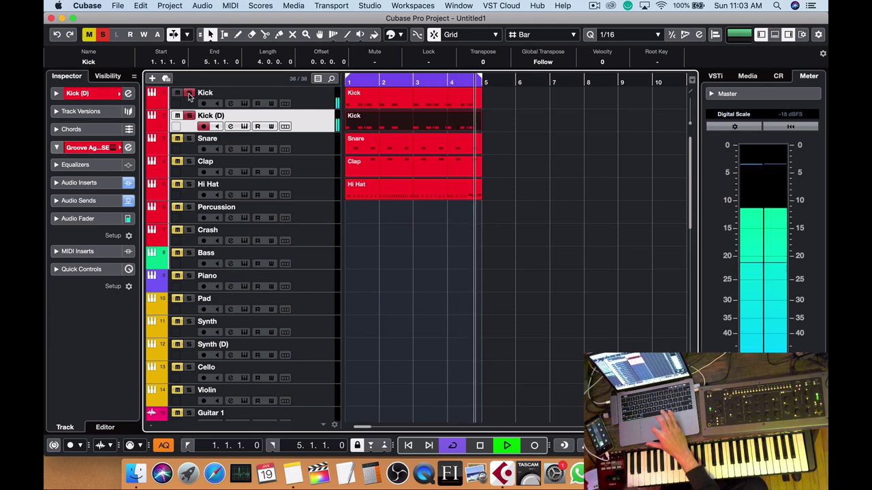
click(191, 138)
click(189, 162)
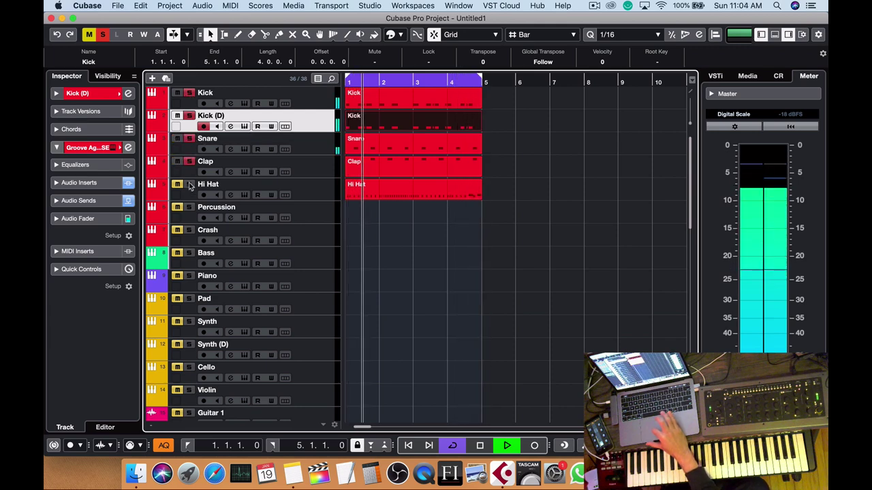
click(190, 184)
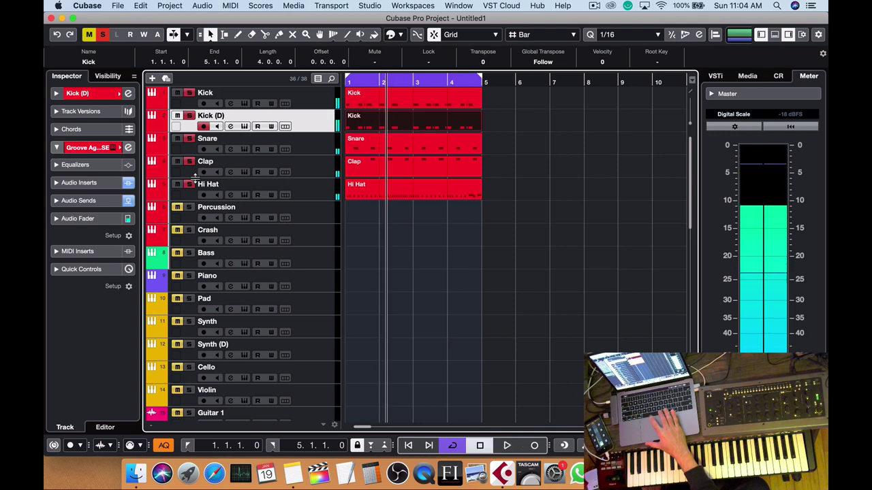
click(103, 35)
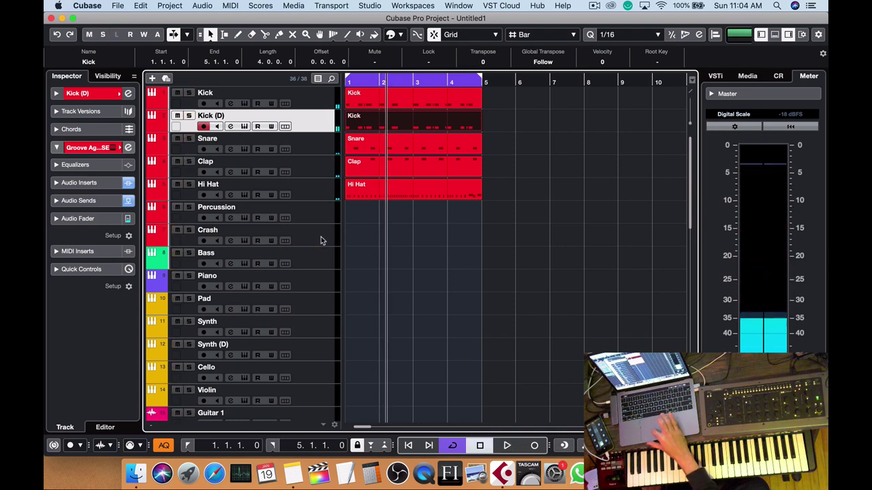
Save the project as 02.cpr in the 02-Hip hop beat folder.
key(super+s)
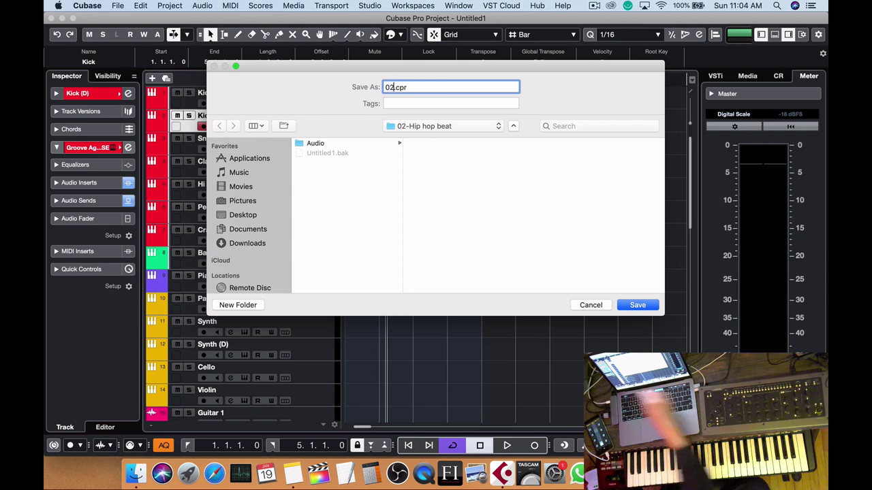
text(02)
key(Return)
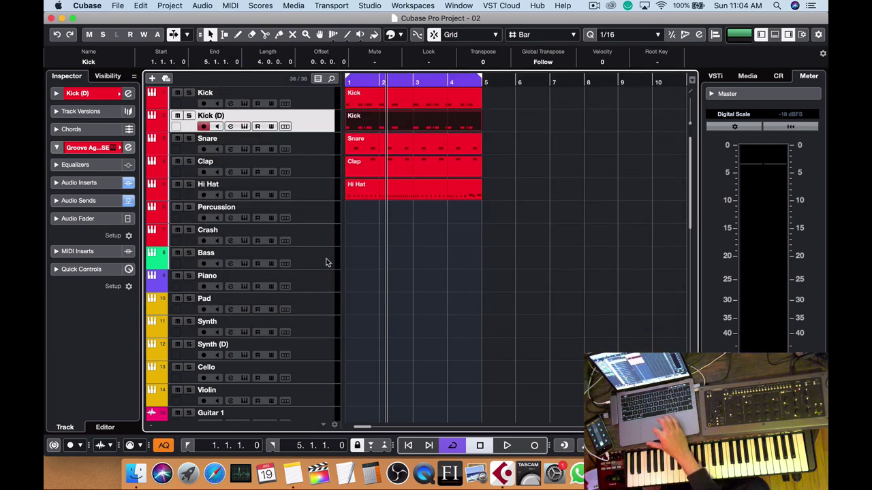
Rehearse a chord part with the drum loop and record it over bars 1 to 4 on the Piano track.
click(318, 287)
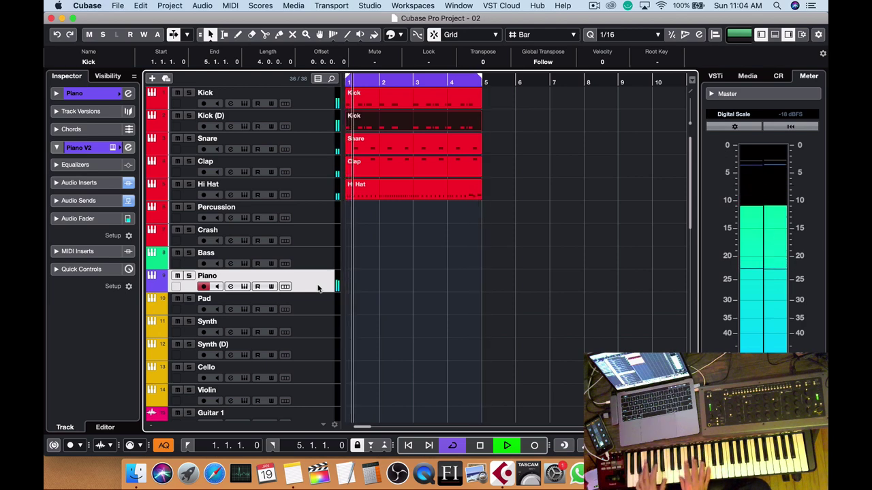
key(space)
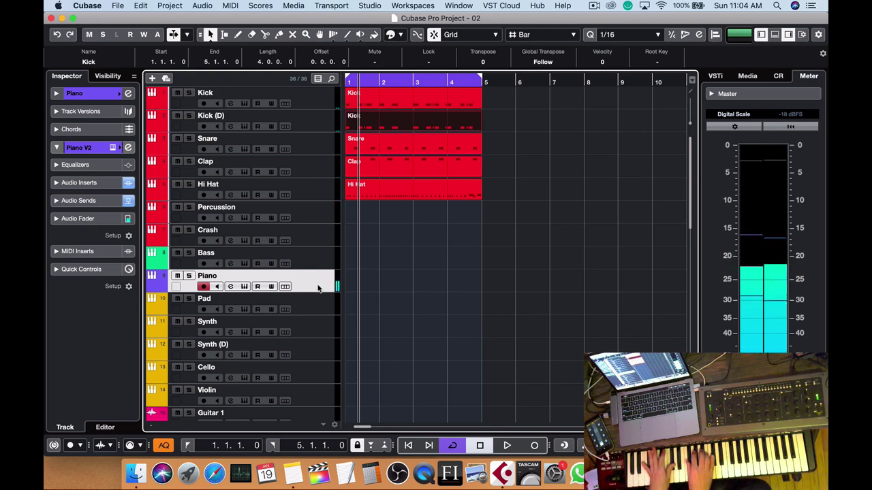
key(KP_Multiply)
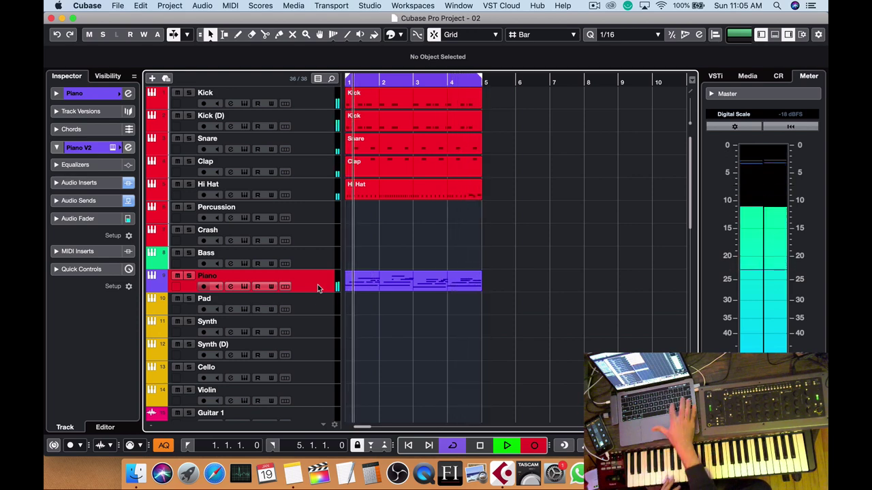
key(KP_Multiply)
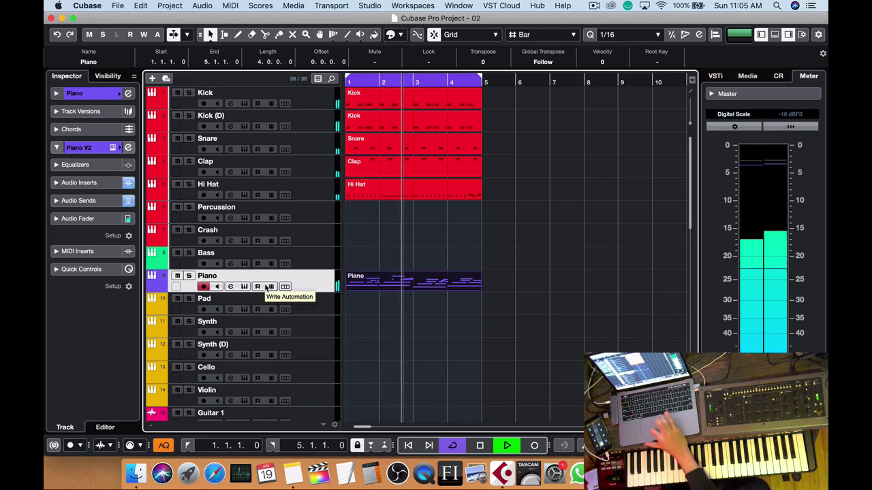
Solo the Piano track and audition its Piano V presets from Japanese Small Room onward, settling on Classical U3 Player.
click(189, 276)
key(F11)
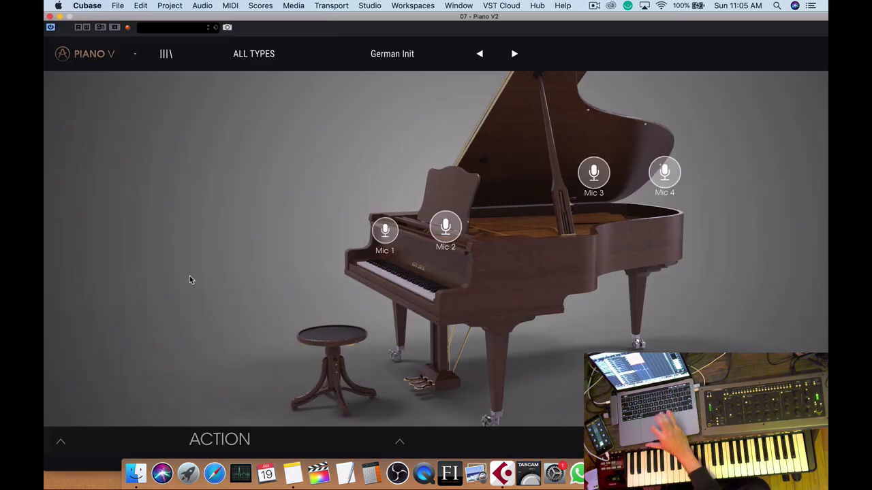
click(346, 58)
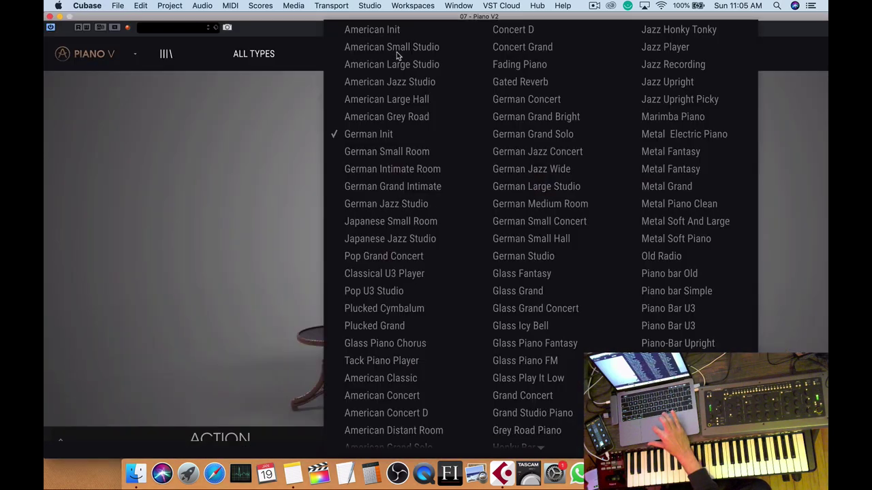
click(399, 220)
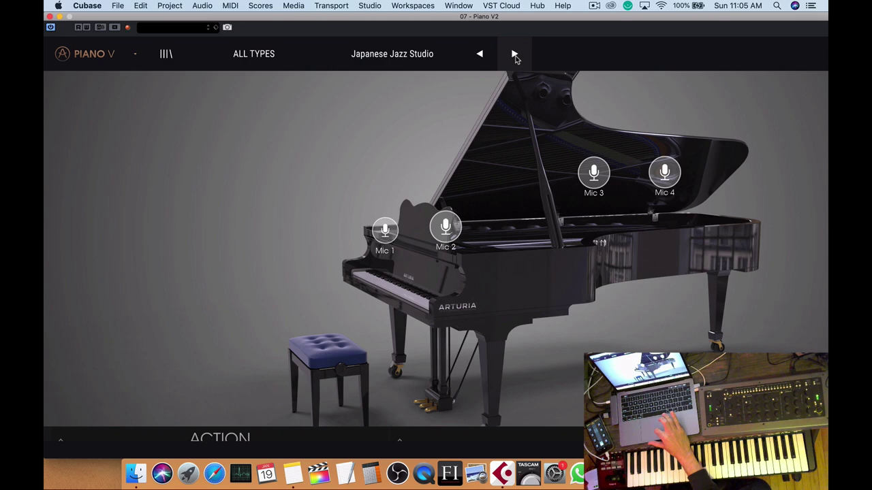
click(514, 54)
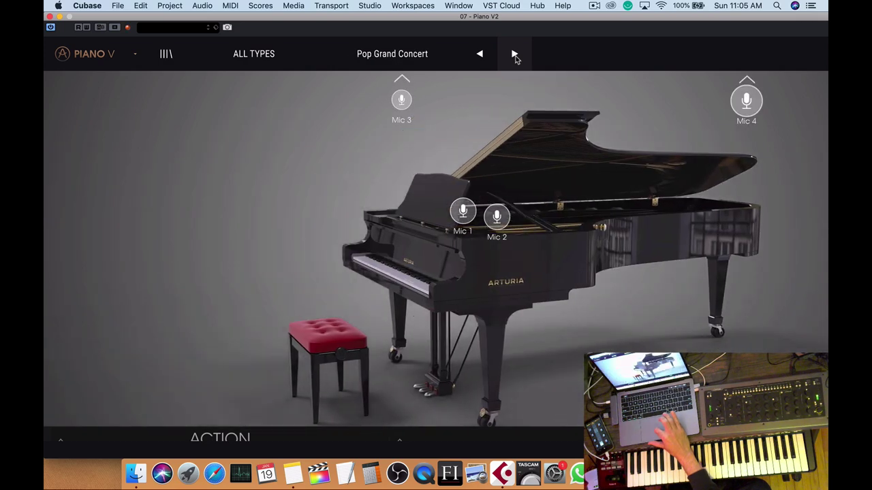
click(514, 54)
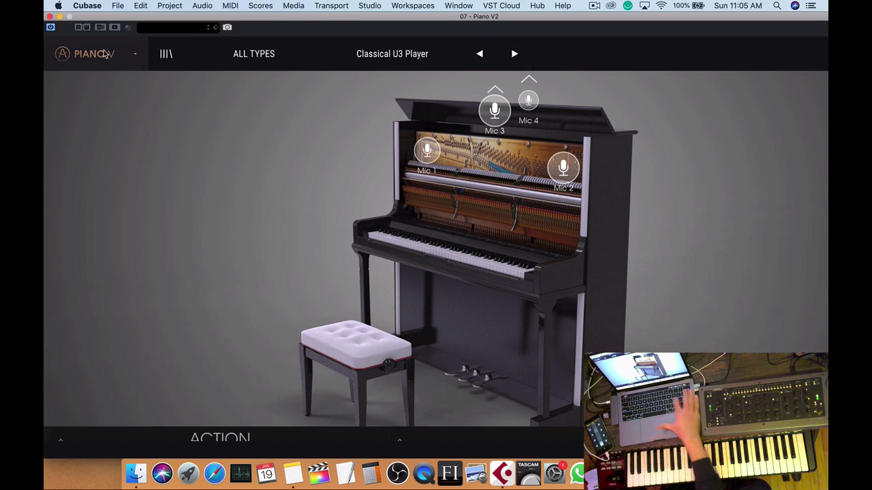
Close the piano instrument, stop playback and clear the Piano track's solo.
key(super+w)
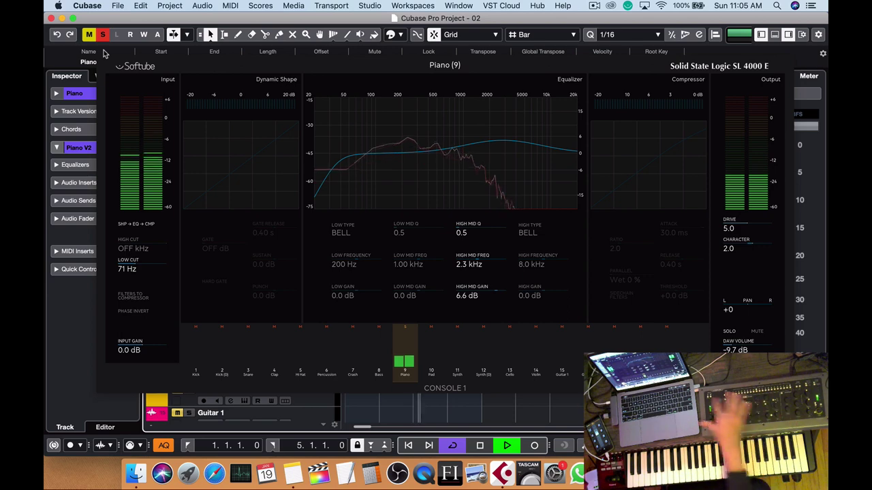
key(space)
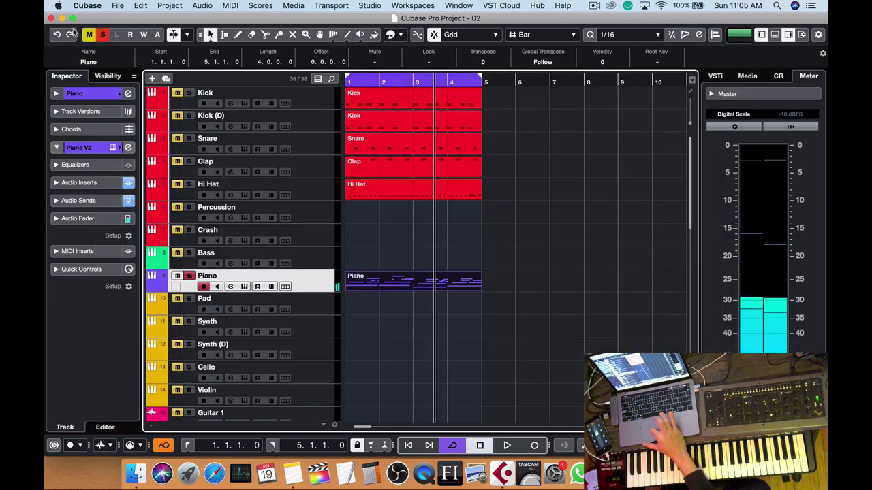
click(96, 34)
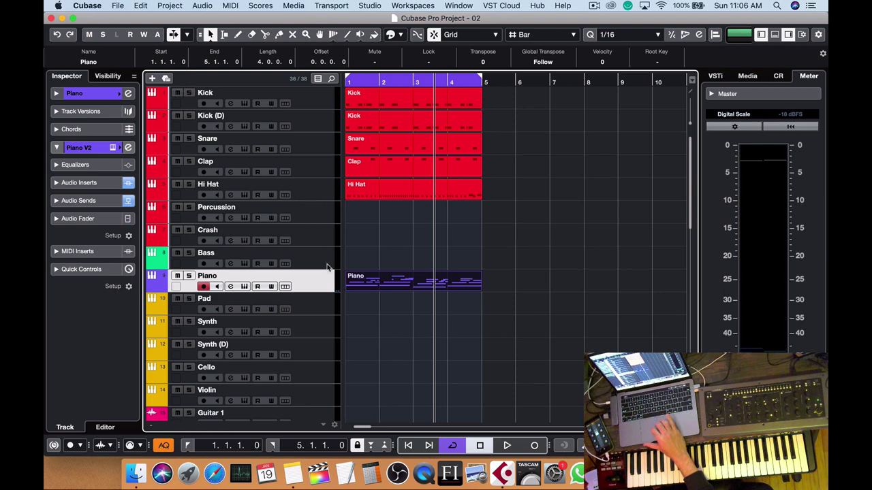
Rehearse a bass line on the Bass track with the loop from the project start and record it over bars 1 to 4.
scroll(326, 268, down, 2)
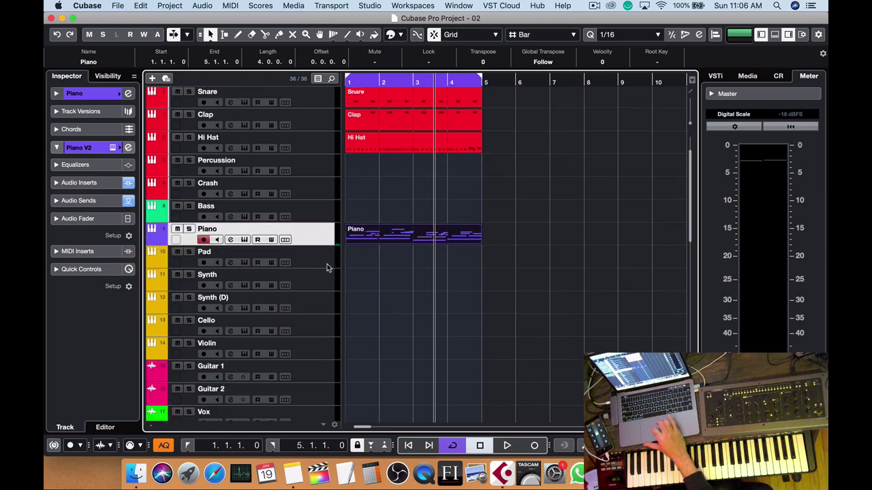
key(Home)
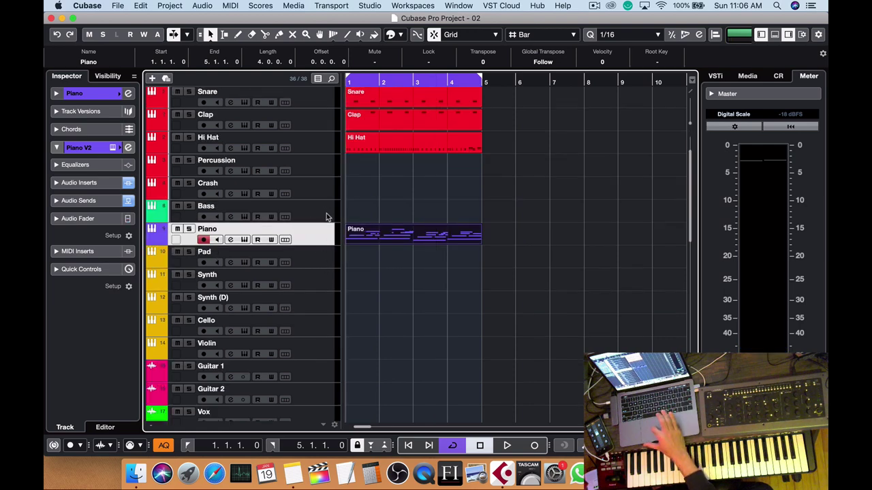
click(326, 216)
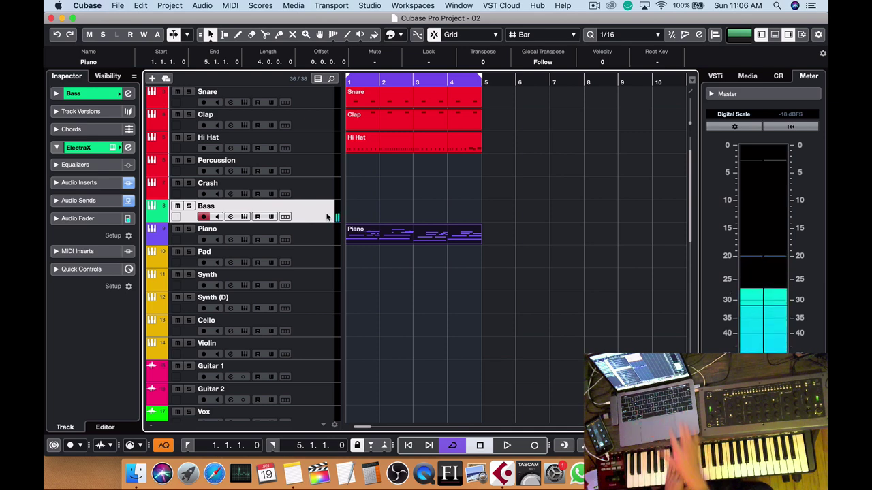
key(space)
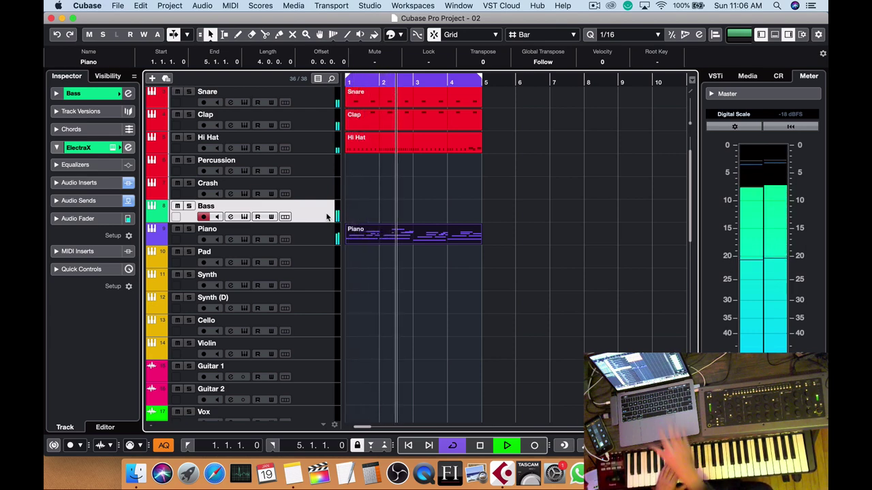
key(space)
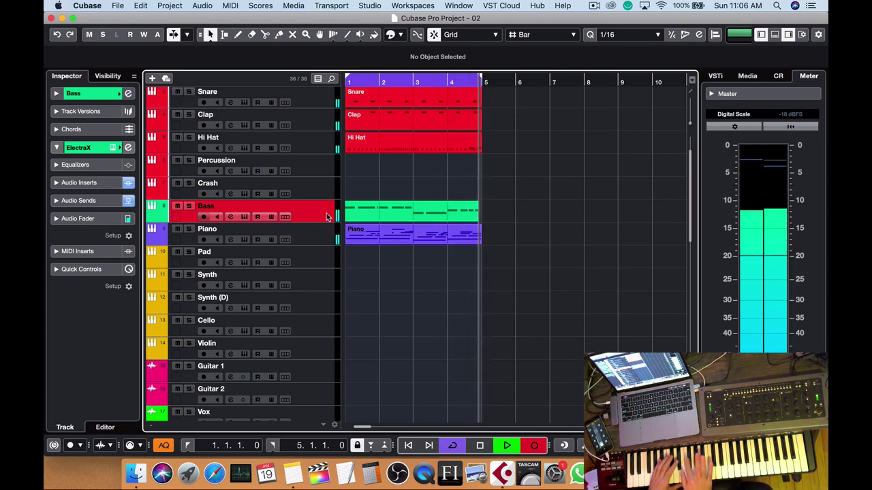
key(space)
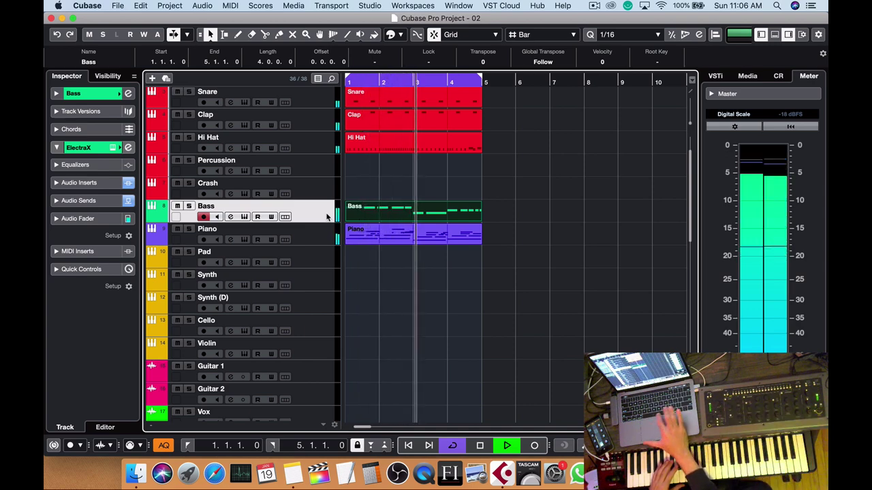
Record a chord part on the Pad track over bars 1 to 4 and set its Tape Delay send to -5.73 while soloed.
click(315, 261)
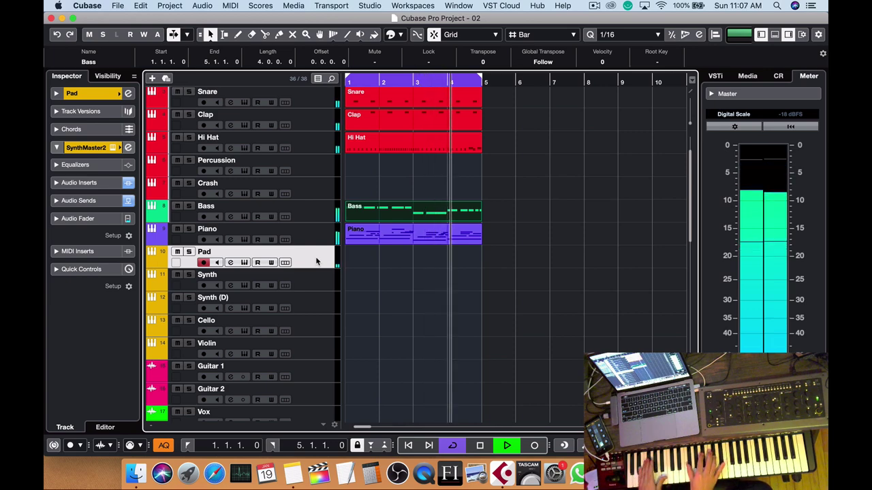
key(KP_Multiply)
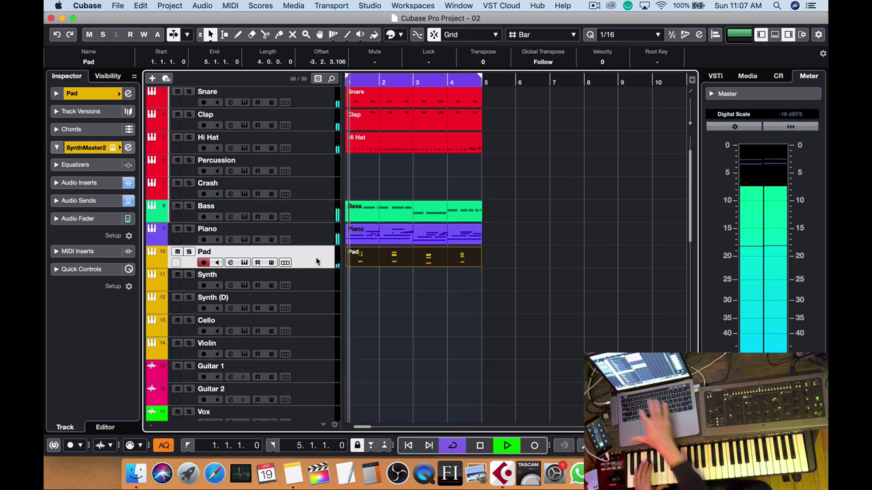
key(s)
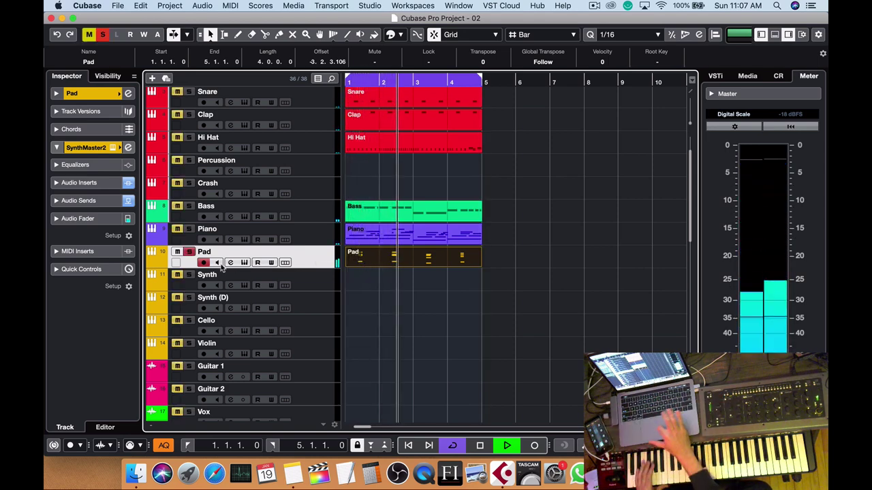
click(88, 201)
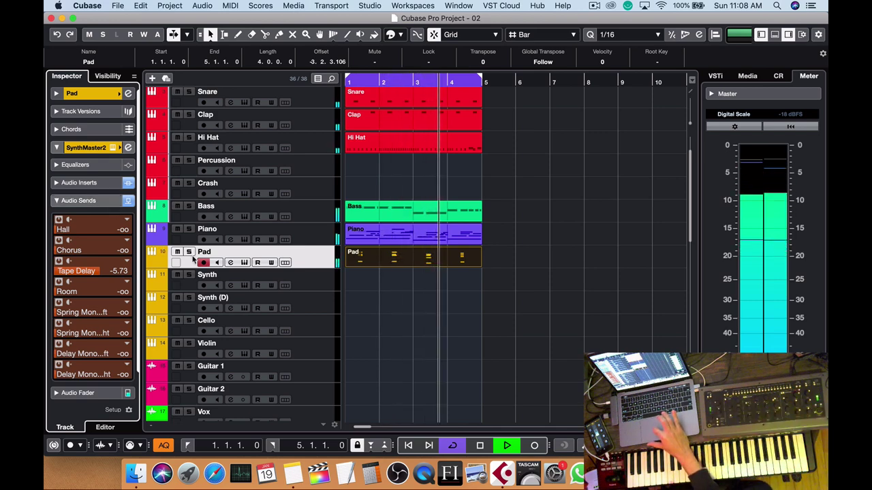
Select the Synth track and open the patch browser of its ElectraX instrument.
click(317, 285)
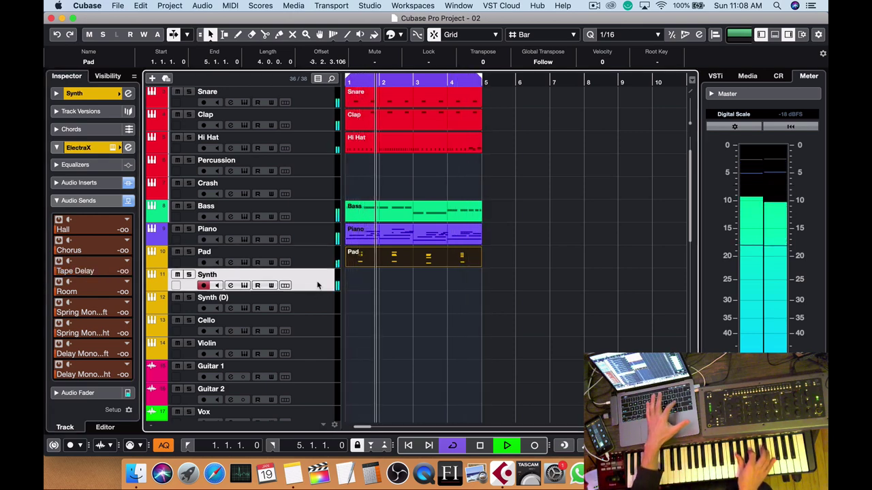
key(e)
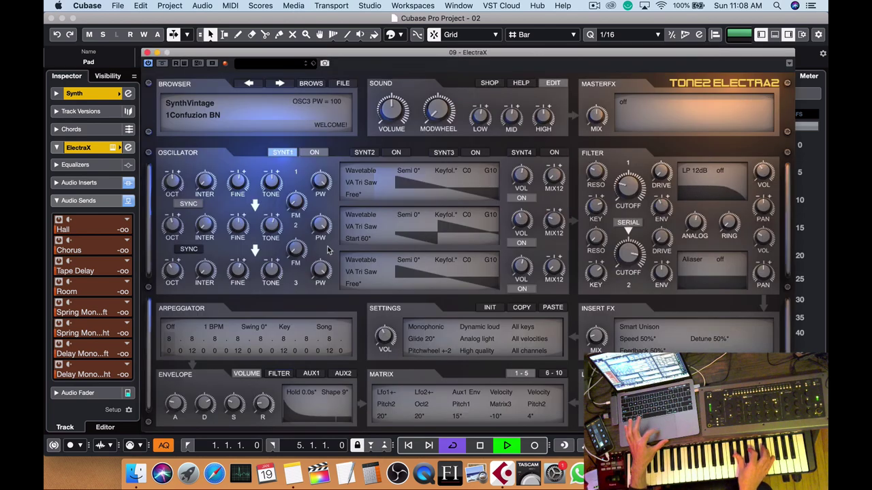
click(311, 83)
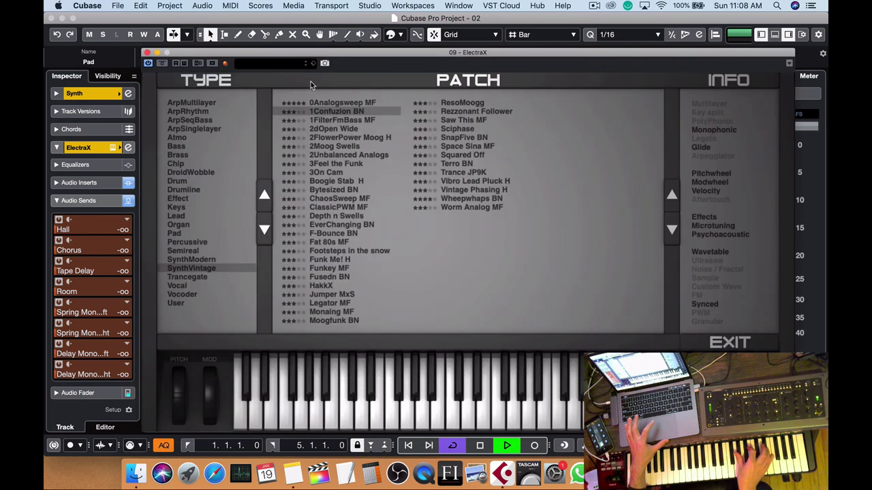
Audition the SynthVintage patches one after another over the loop, choose Funk Me! H and stop playback.
key(Down)
key(Down)
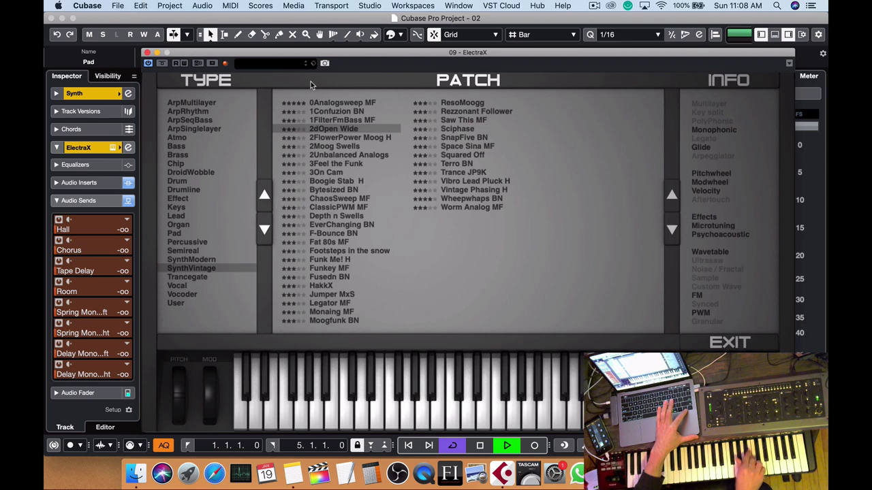
key(Down)
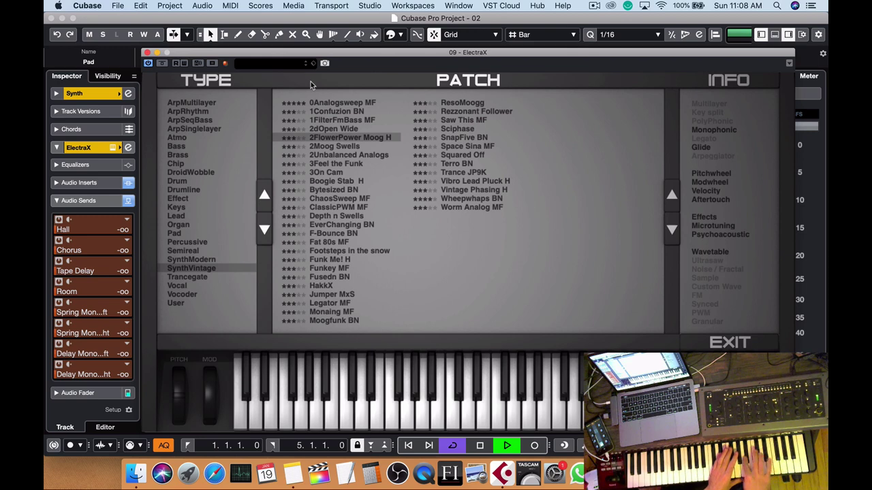
key(Down)
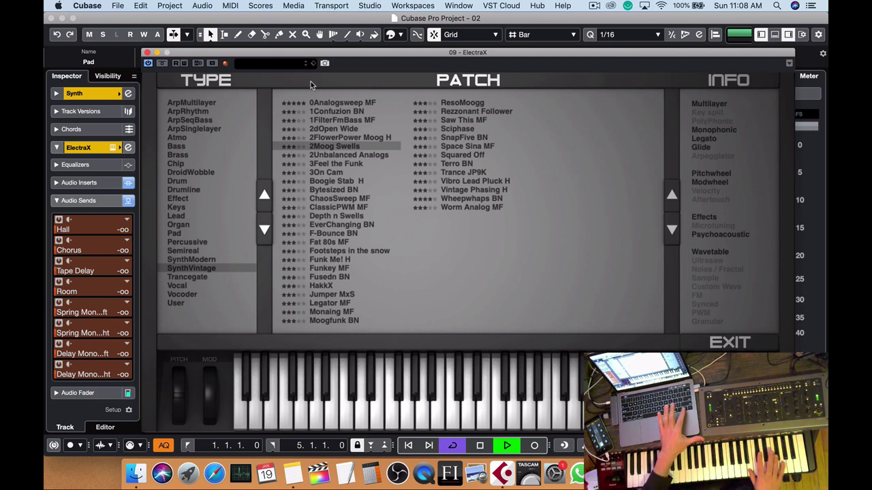
key(Down)
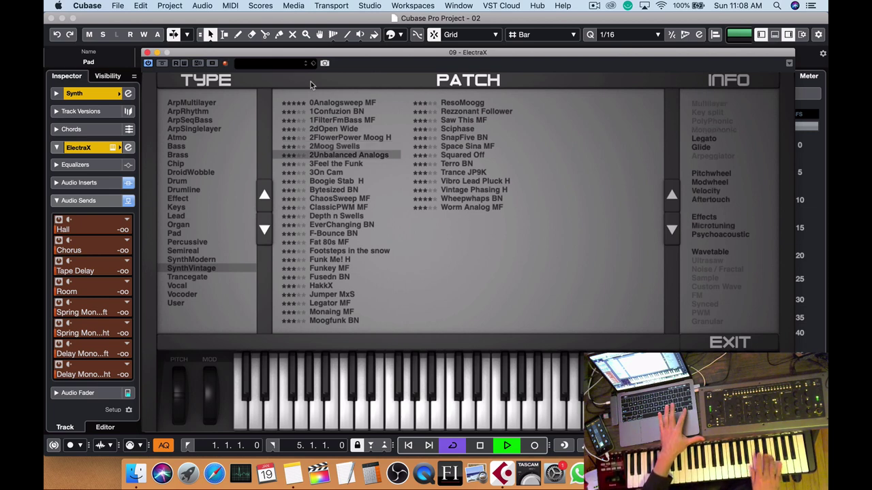
key(Down)
key(Down)
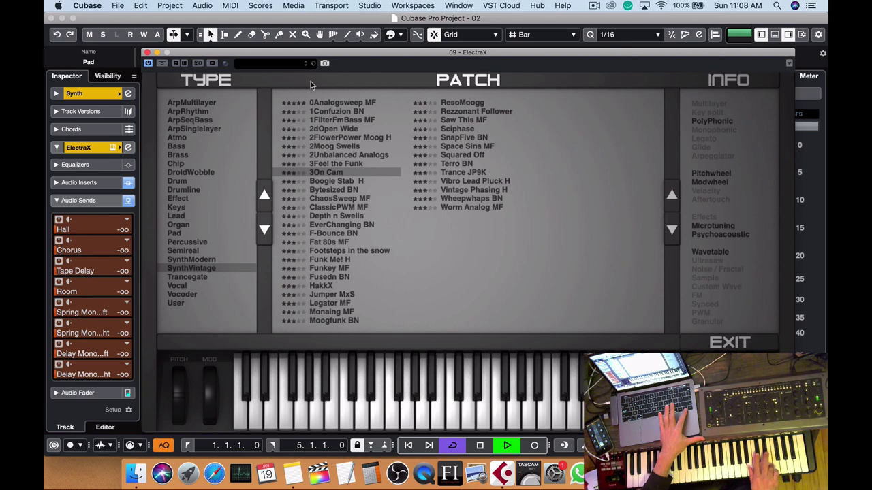
key(Down)
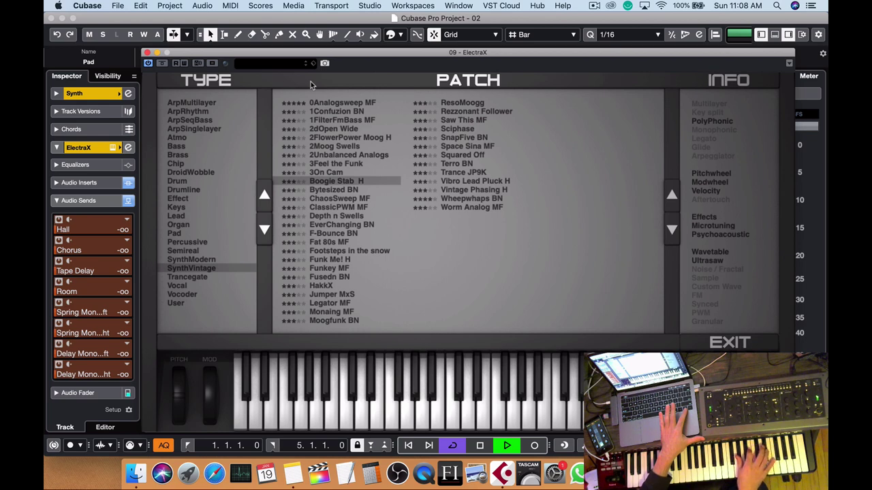
key(Down)
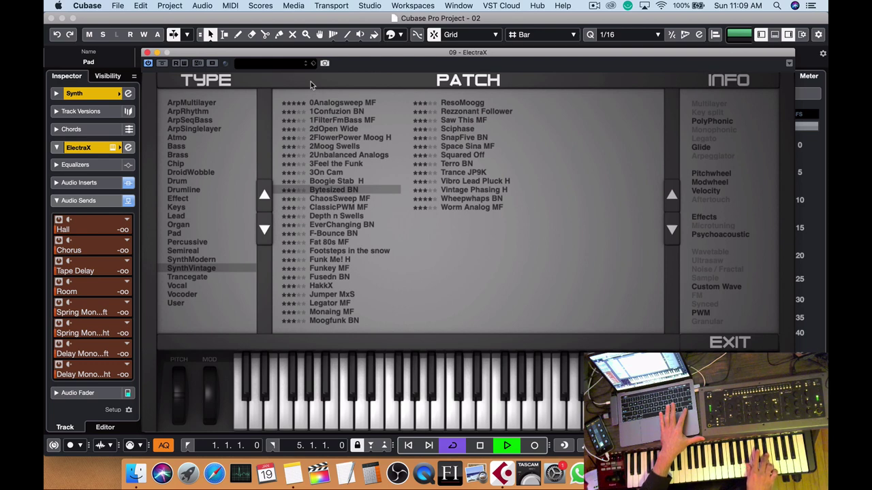
key(Down)
key(Down)
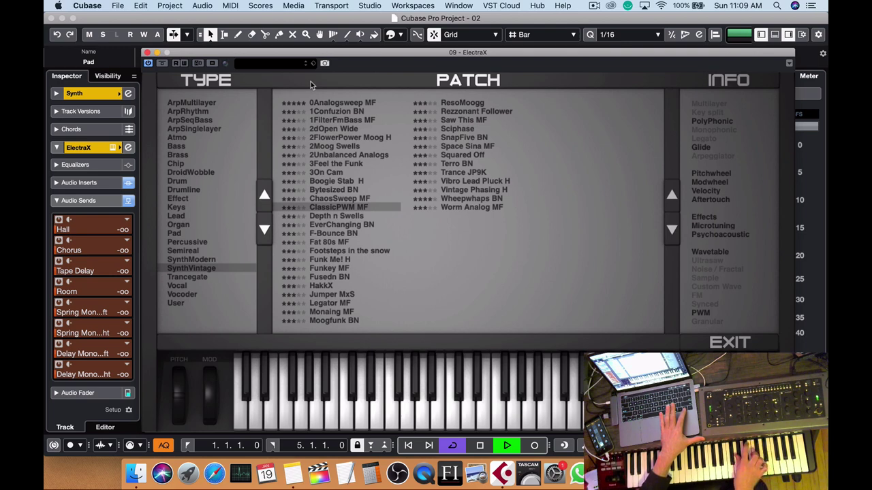
key(Down)
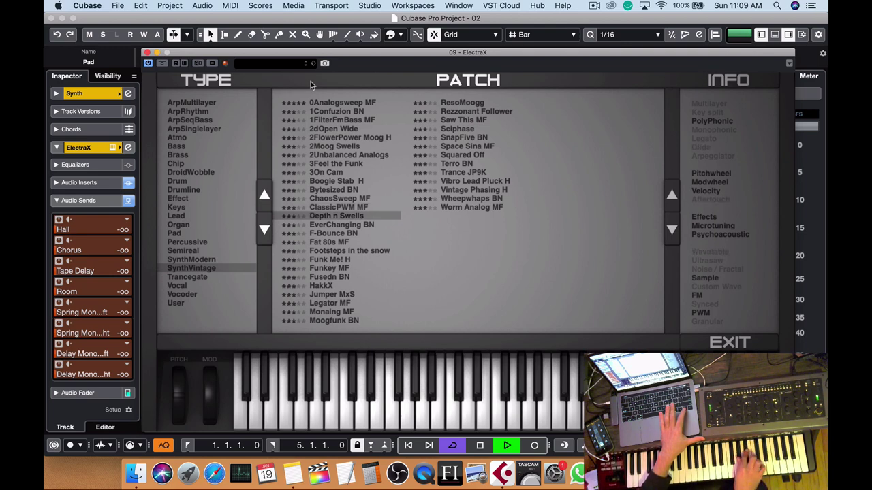
key(Down)
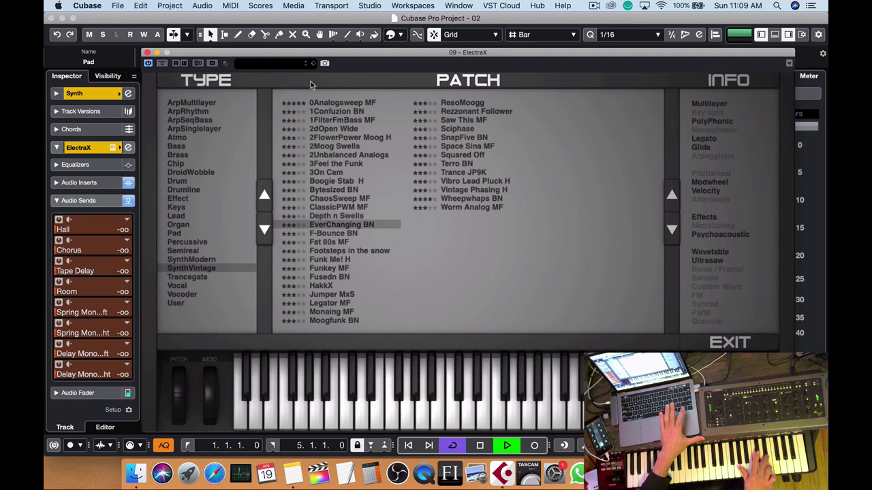
key(Down)
key(Down)
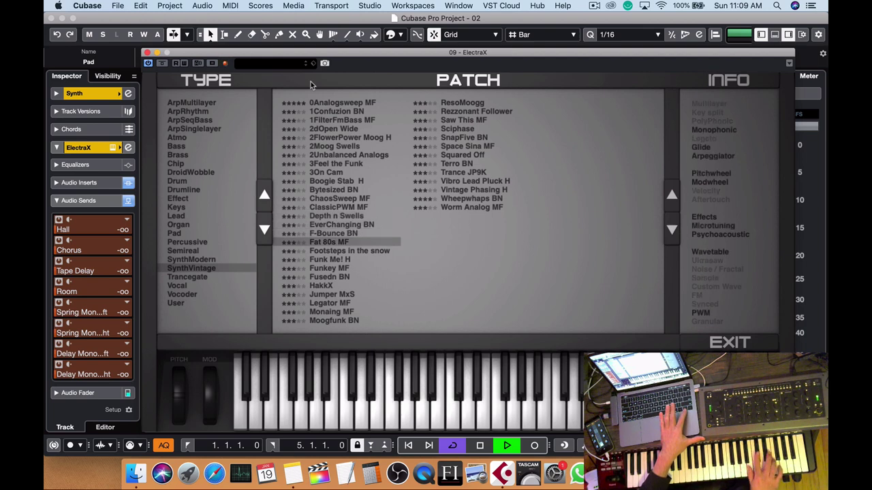
key(Down)
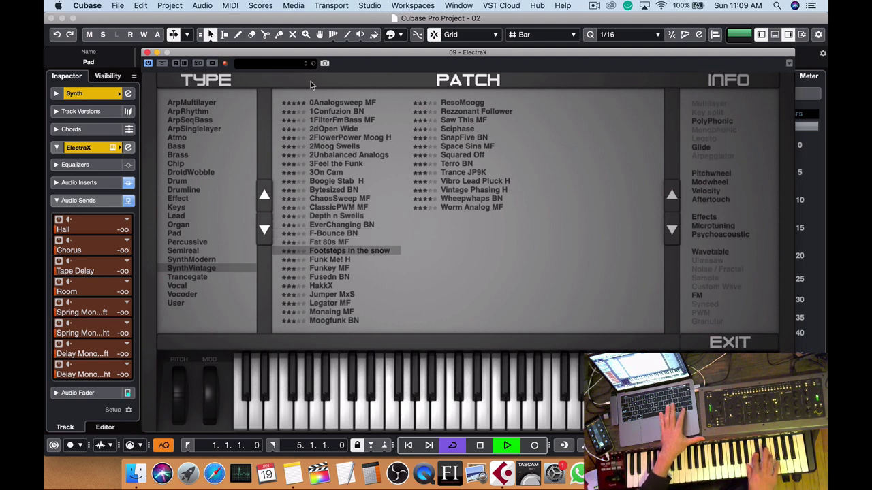
key(Down)
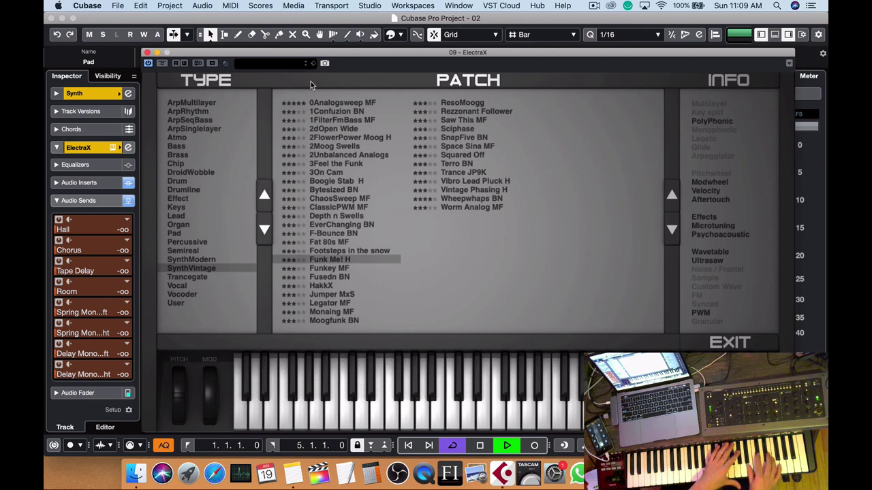
key(Return)
key(space)
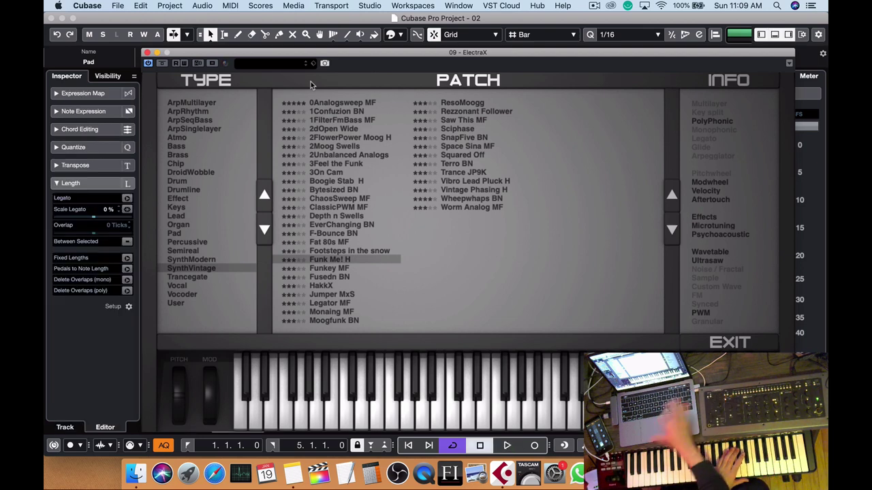
Close the ElectraX window and the lower editor, and record a melody on the Synth track over bars 1 to 4.
key(e)
key(e)
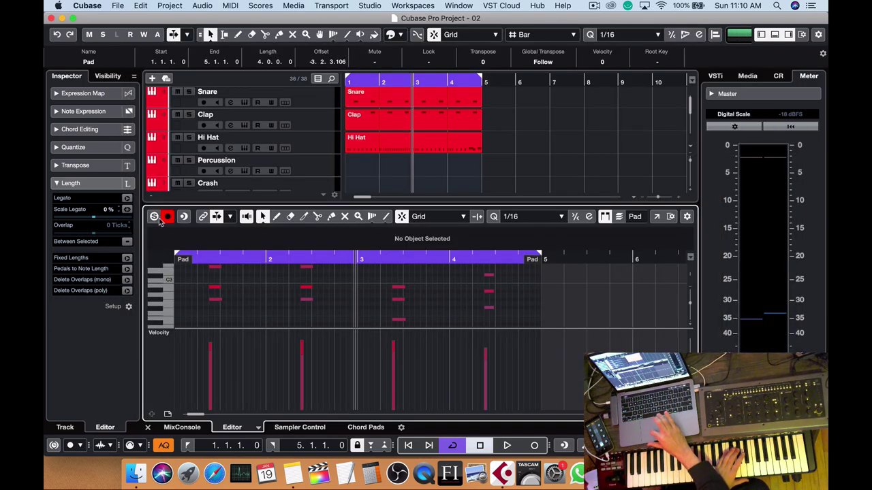
click(147, 428)
click(313, 285)
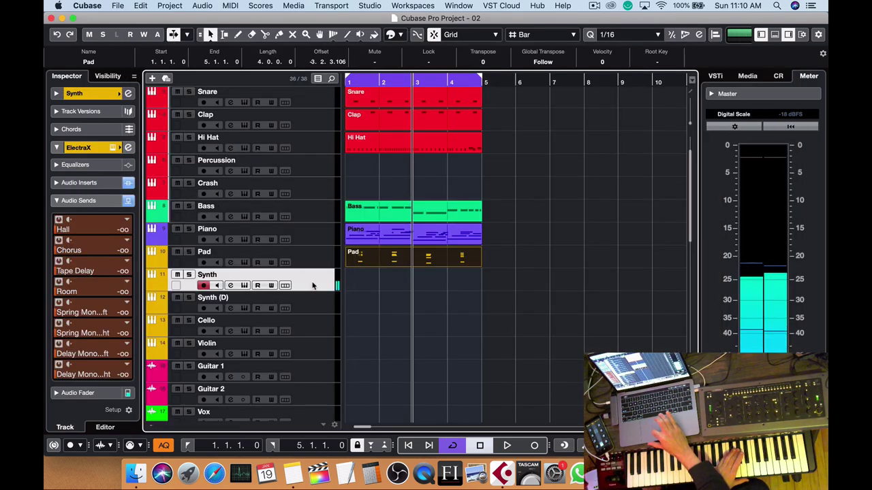
key(KP_Multiply)
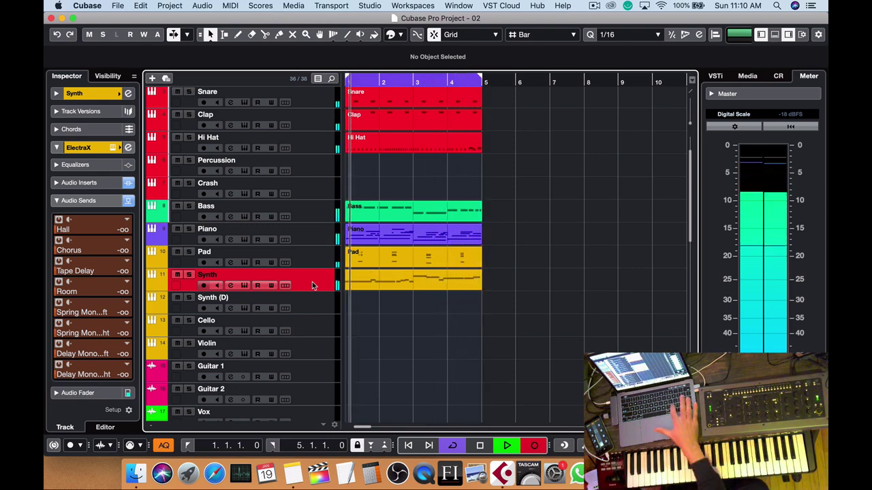
key(*)
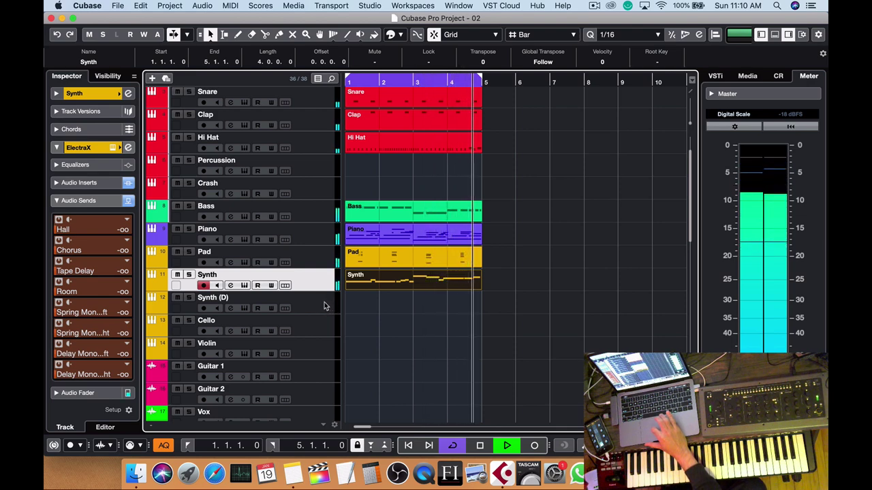
Stop playback on the Synth (D) track and replace its ElectraX instrument with SynthMaster2.
click(324, 305)
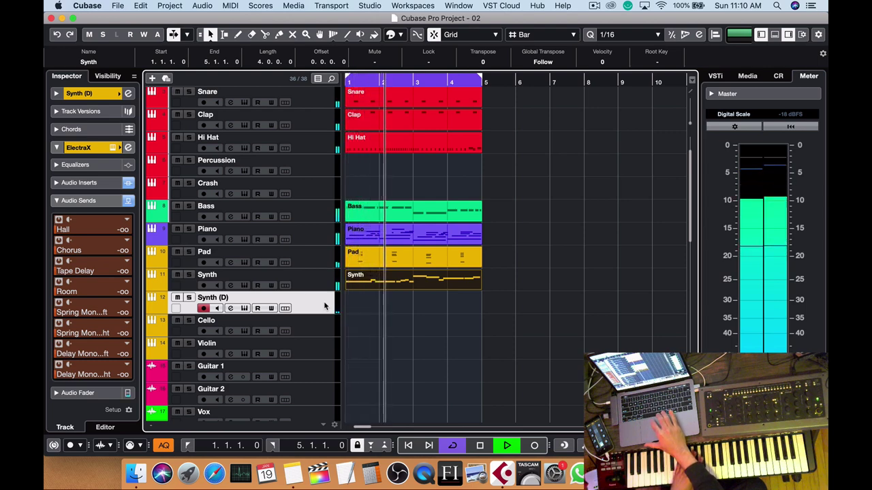
key(space)
click(100, 148)
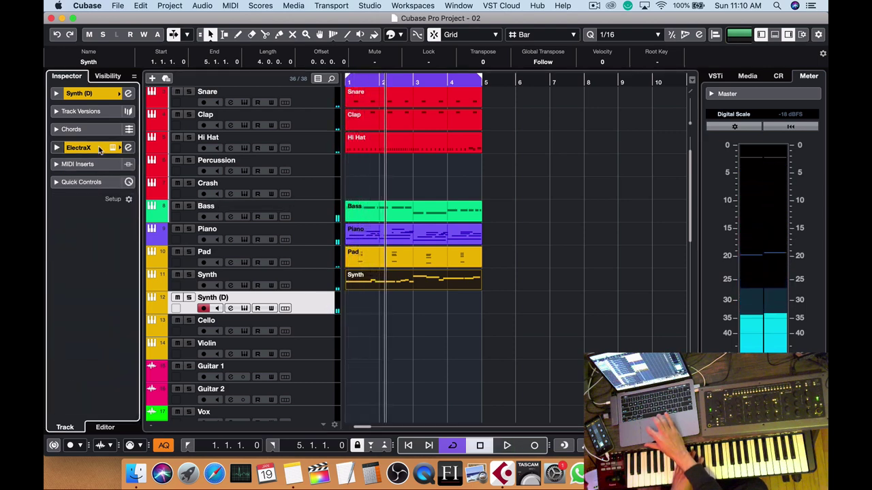
click(89, 93)
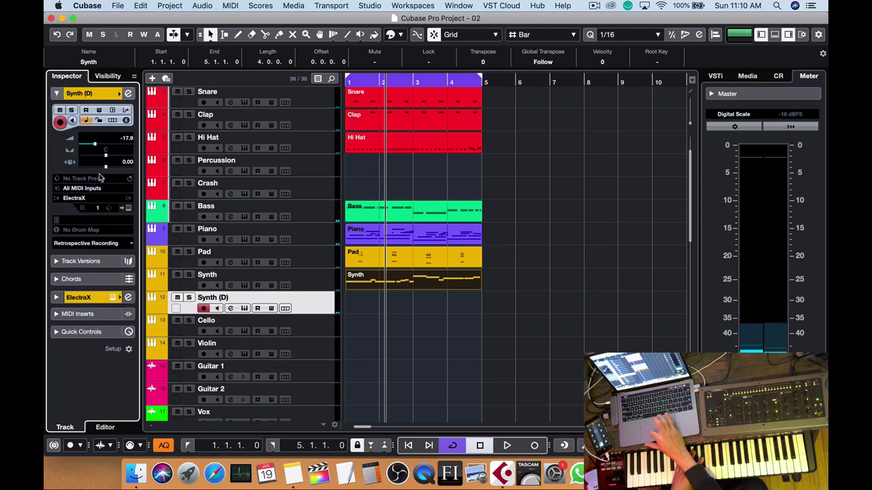
click(102, 201)
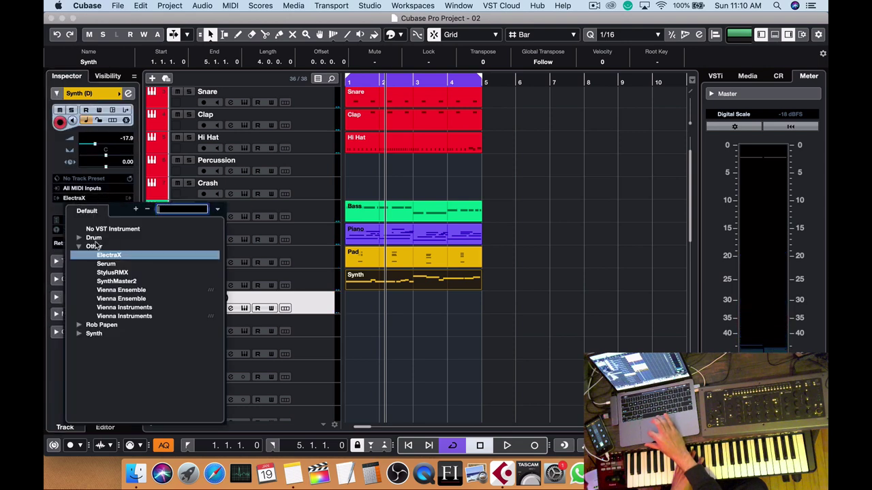
click(113, 280)
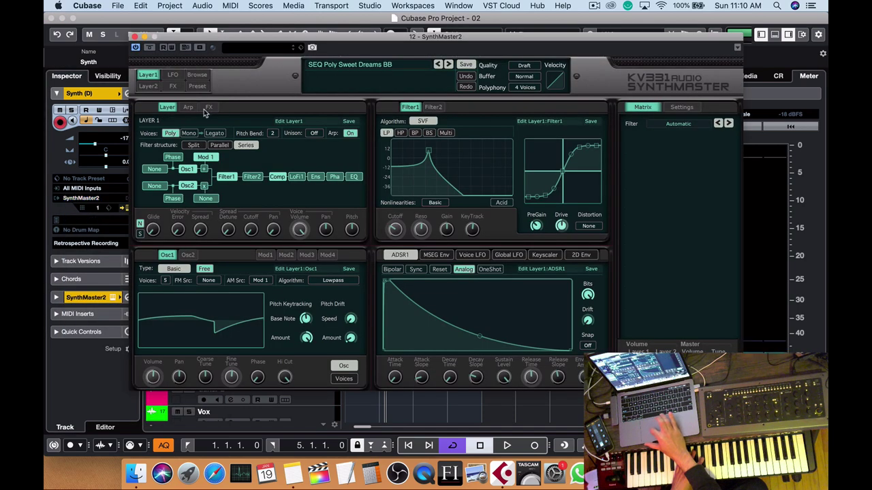
Open SynthMaster2's preset browser, filter it to the Arpeggiated instrument type and load the AR Berlin School preset.
click(189, 108)
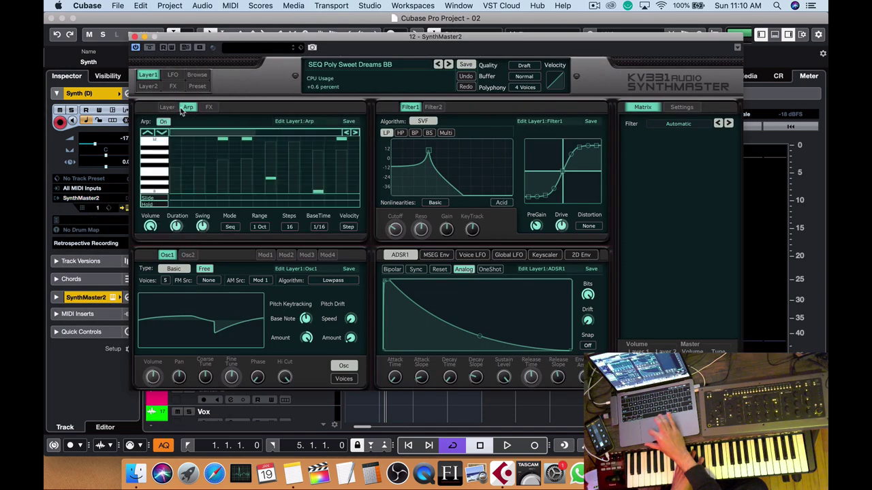
click(167, 108)
click(197, 75)
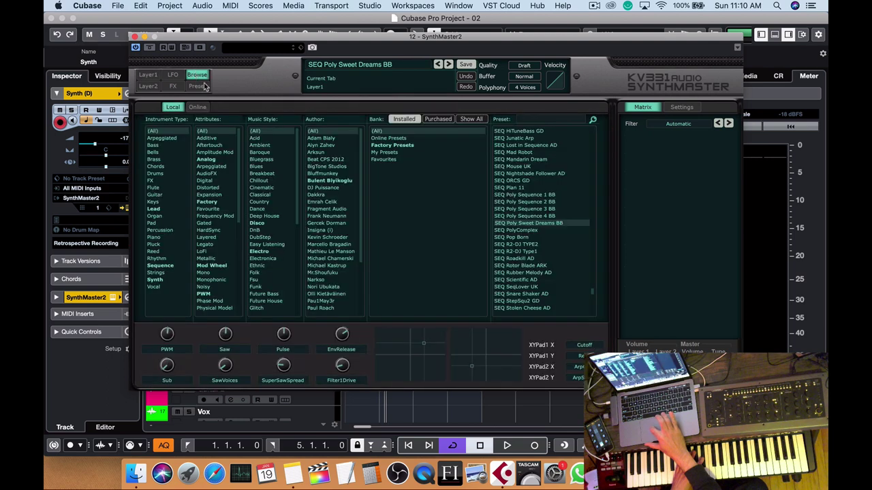
click(162, 138)
click(521, 144)
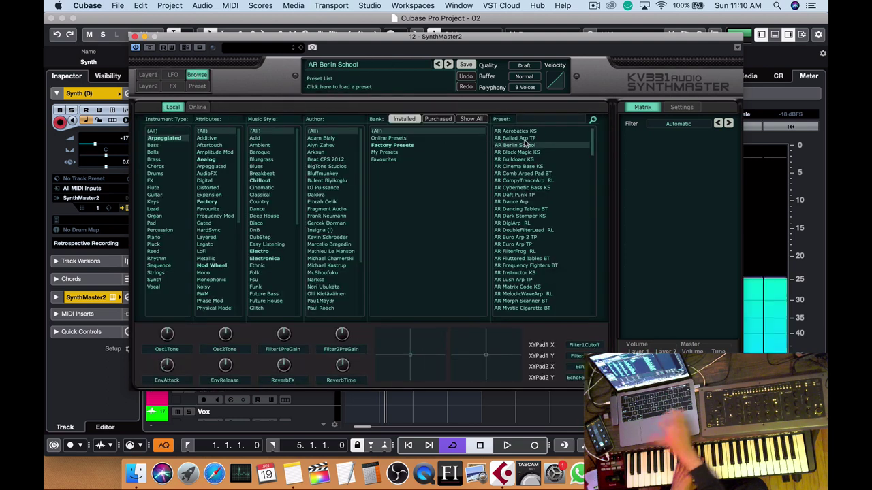
Audition the Arpeggiated presets as far as AR Comb Arped Pad BT and go back to AR Bulldozer KS.
key(Down)
key(Down)
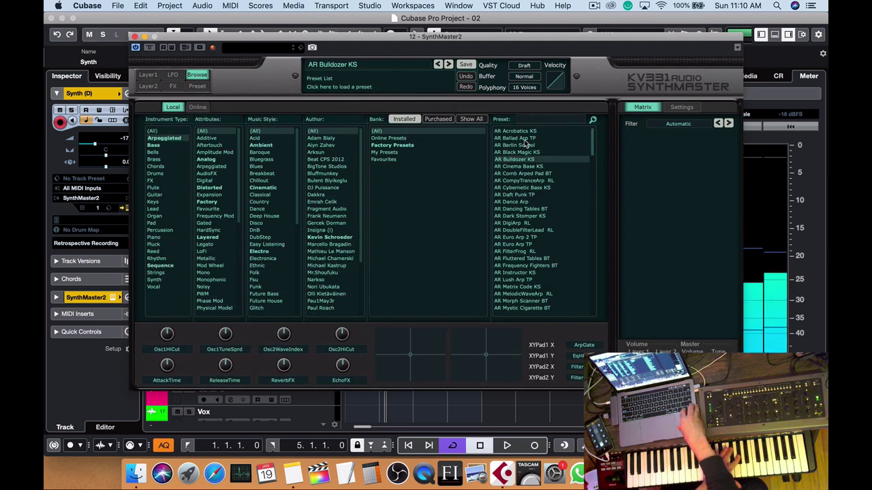
key(Down)
key(Down)
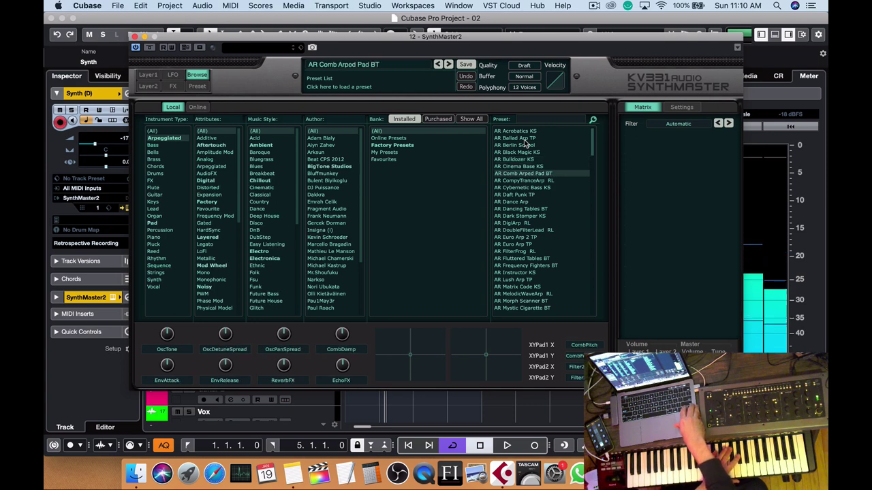
key(Up)
key(Up)
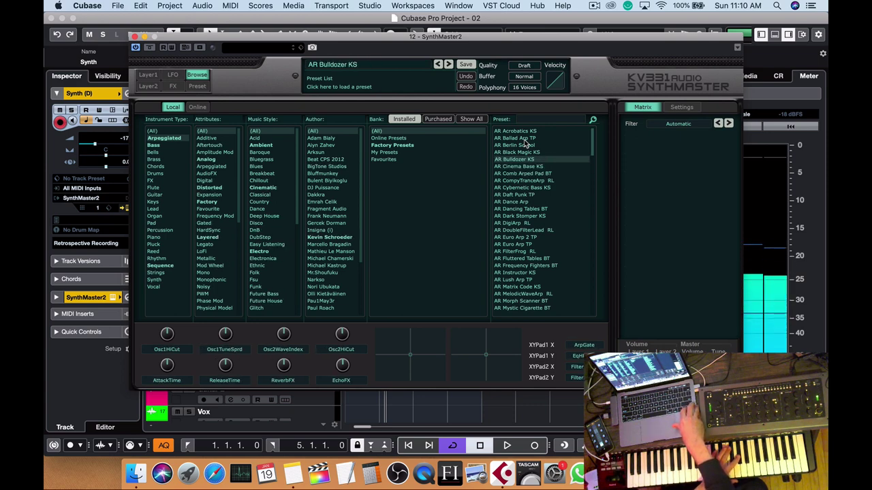
Audition further Arpeggiated presets with the loop, choose AR MelodicWaveArp RL and rehearse a part over the playing beat.
key(space)
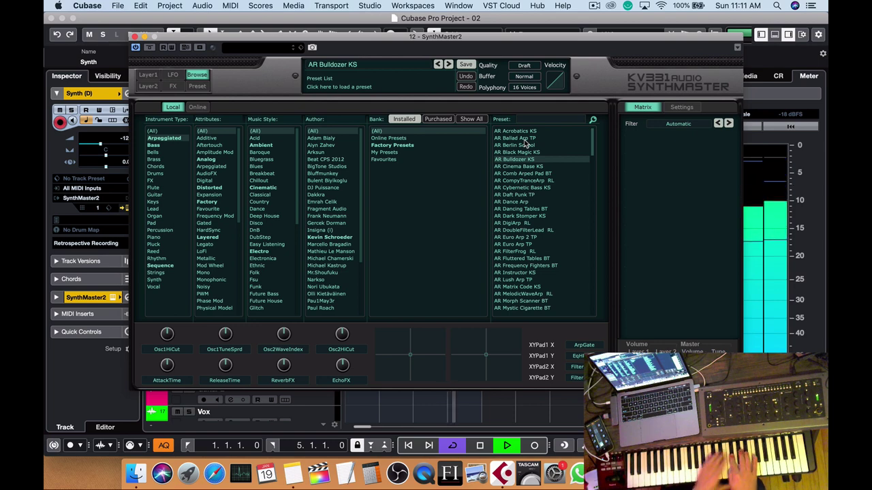
key(Down)
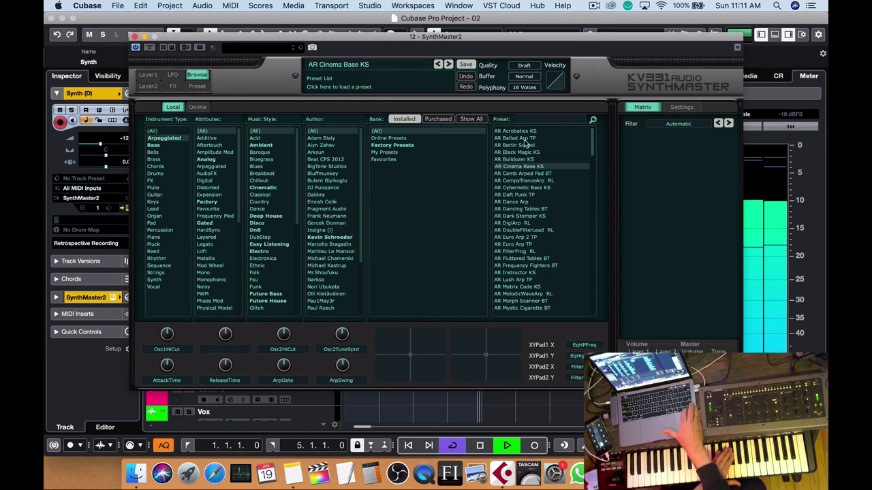
key(Down)
key(Down)
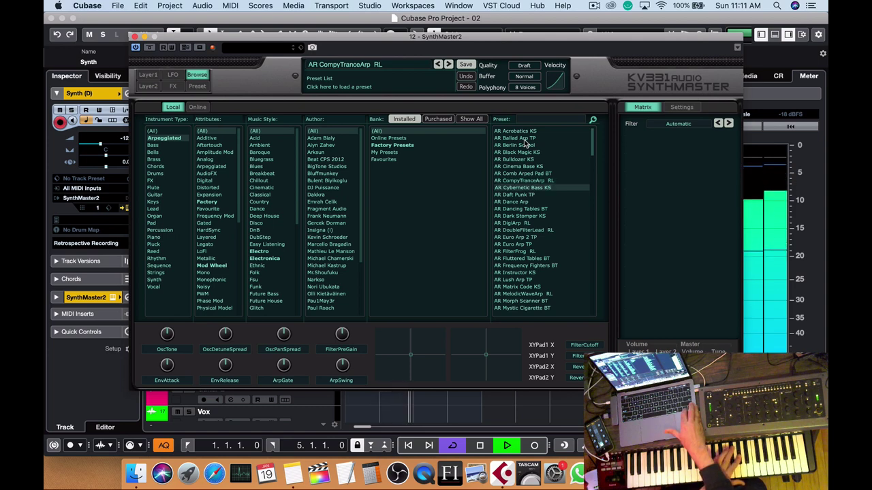
key(Down)
key(Down)
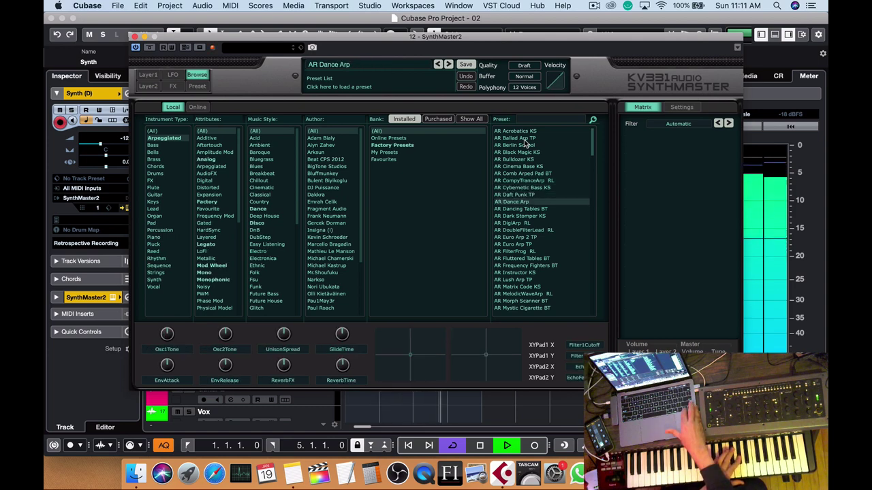
key(Down)
key(Down)
key(Down)
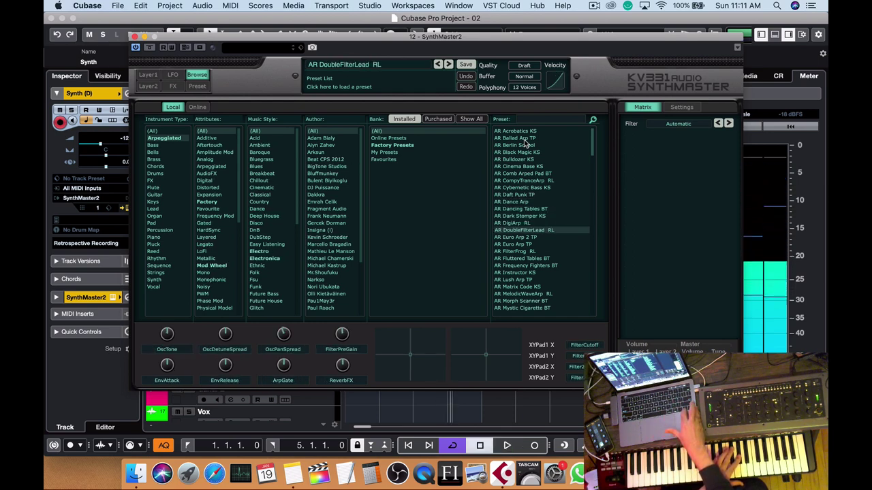
key(Down)
key(Down)
key(Down)
key(Down)
key(Down)
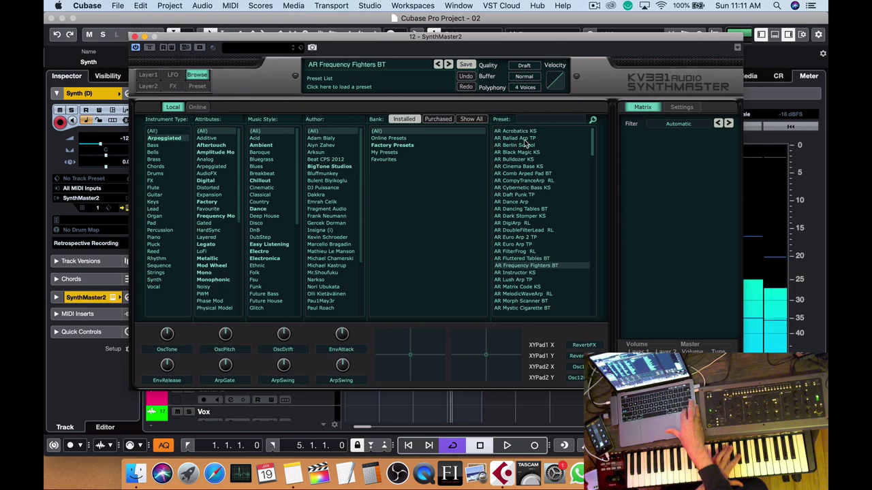
key(Down)
key(Down)
key(Down)
key(Down)
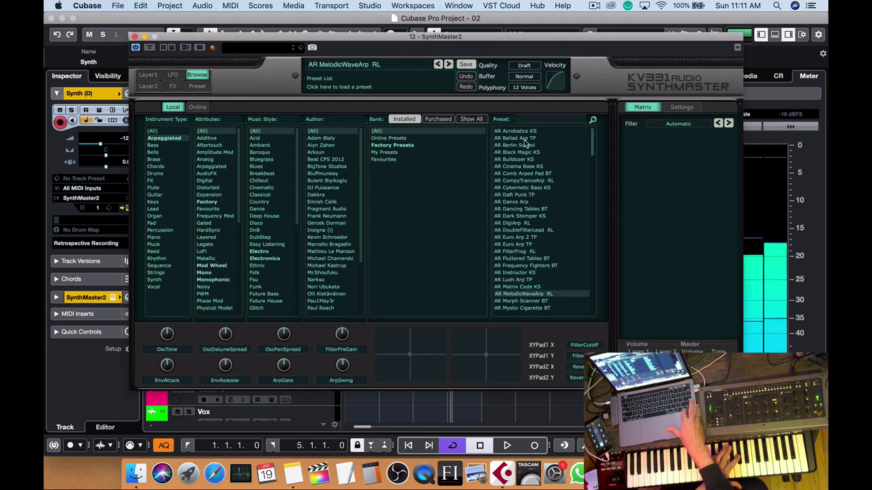
key(Up)
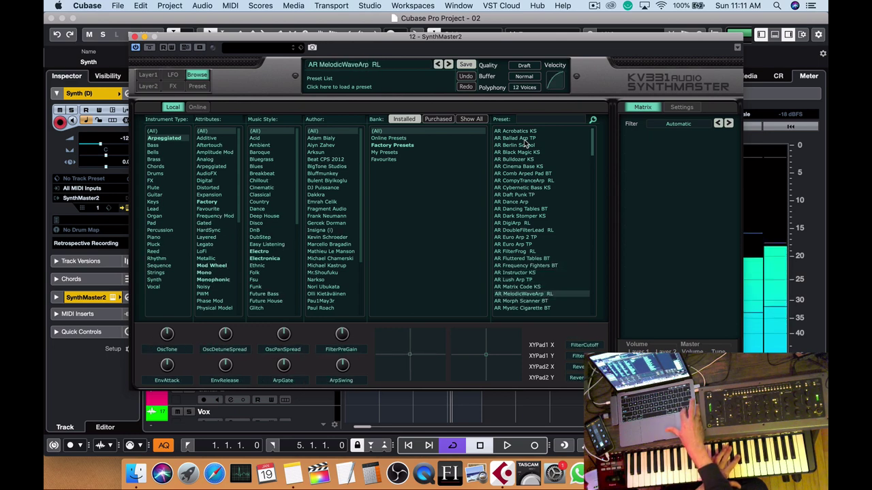
key(space)
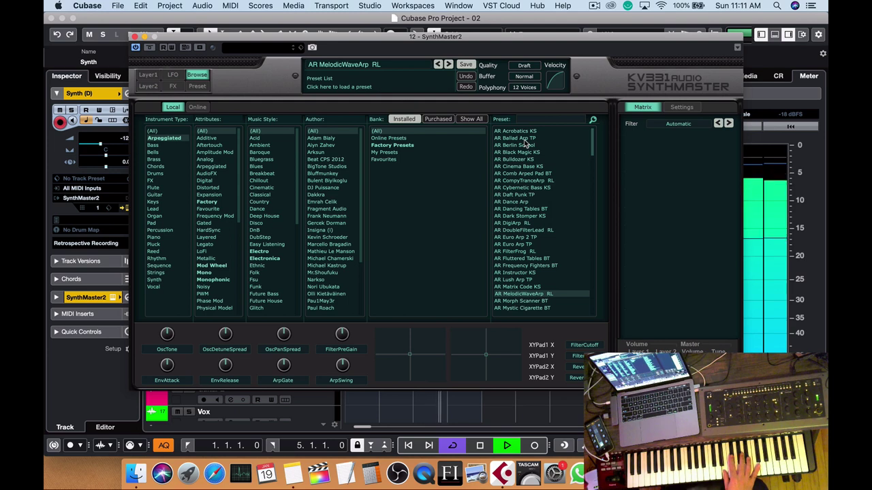
Stop playback, close SynthMaster2 and the lower editor, and record an arpeggiated part on Synth (D) over bars 1 to 4.
key(Return)
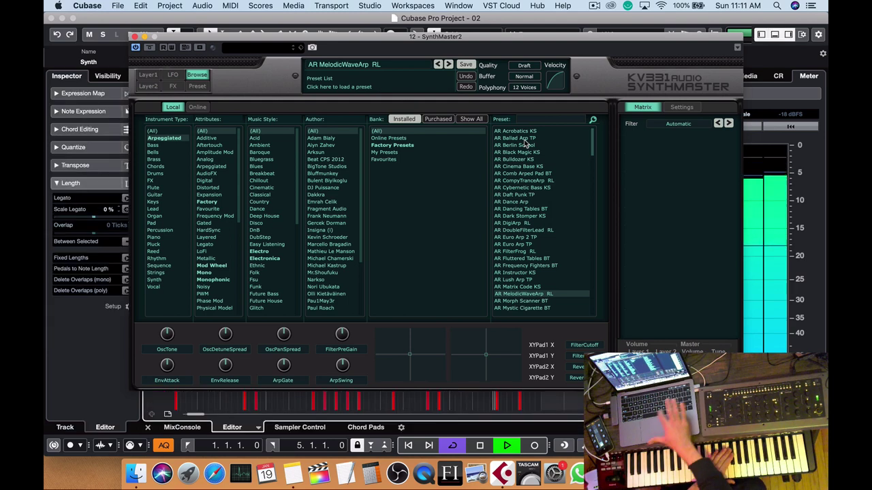
key(space)
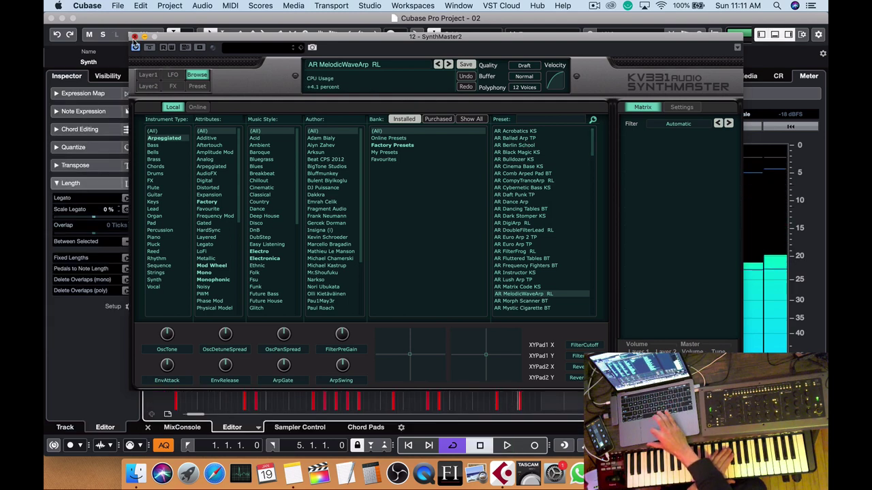
click(134, 37)
click(148, 427)
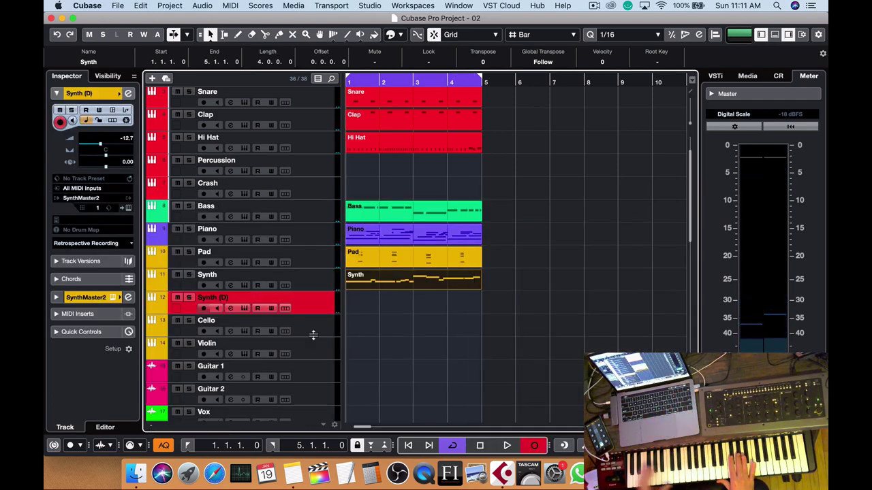
key(space)
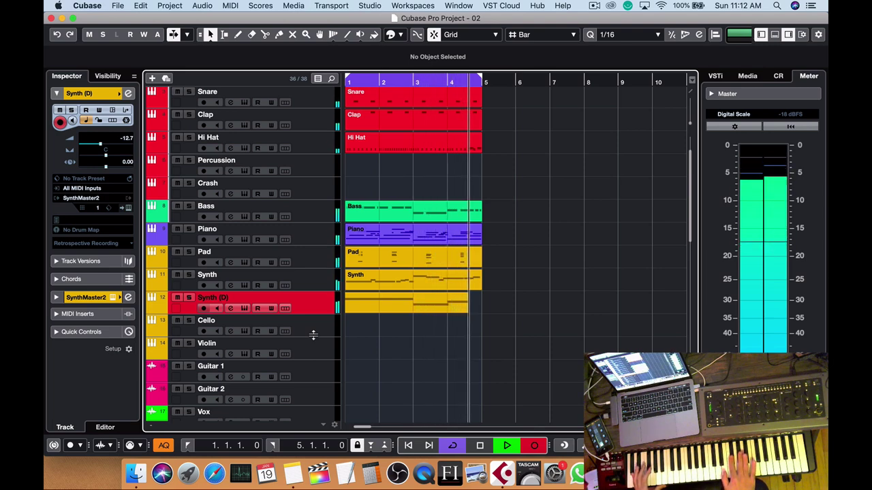
key(KP_Multiply)
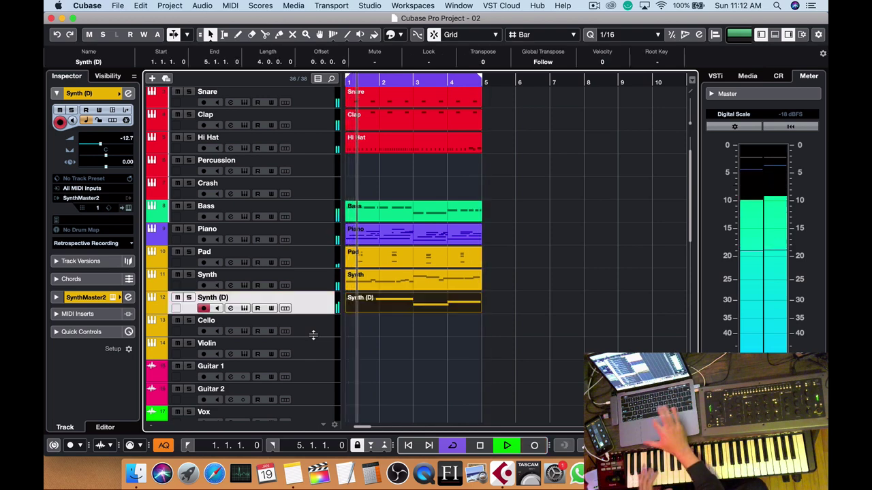
Rehearse a violin line on the Violin track over the loop and record it over bars 1 to 4.
click(332, 350)
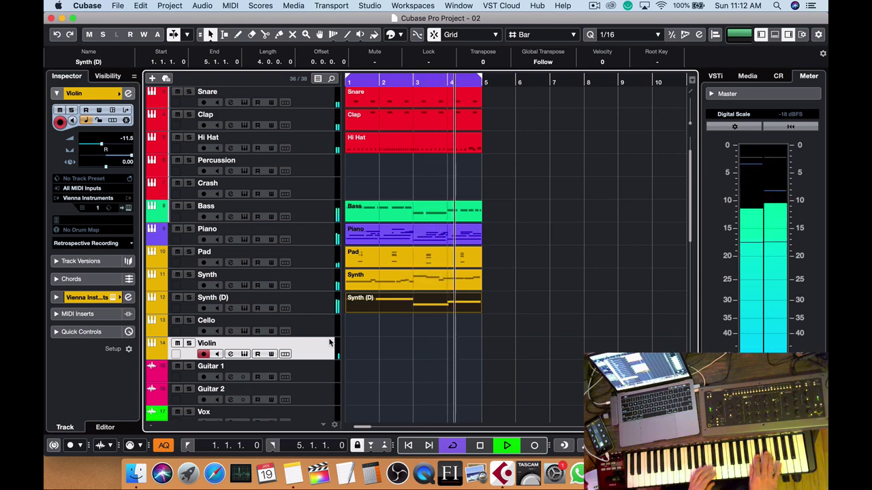
key(KP_Multiply)
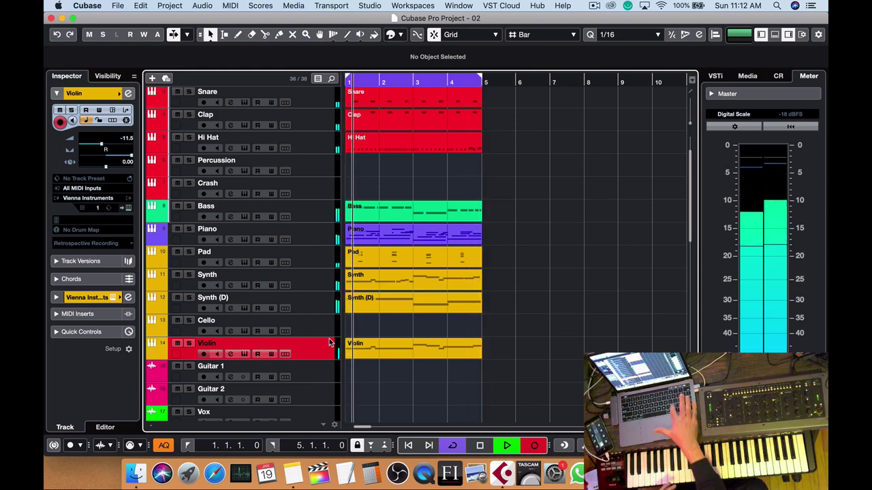
key(KP_Multiply)
Record a part on the Cello track over bars 1 to 4, save the project and stop playback.
click(324, 329)
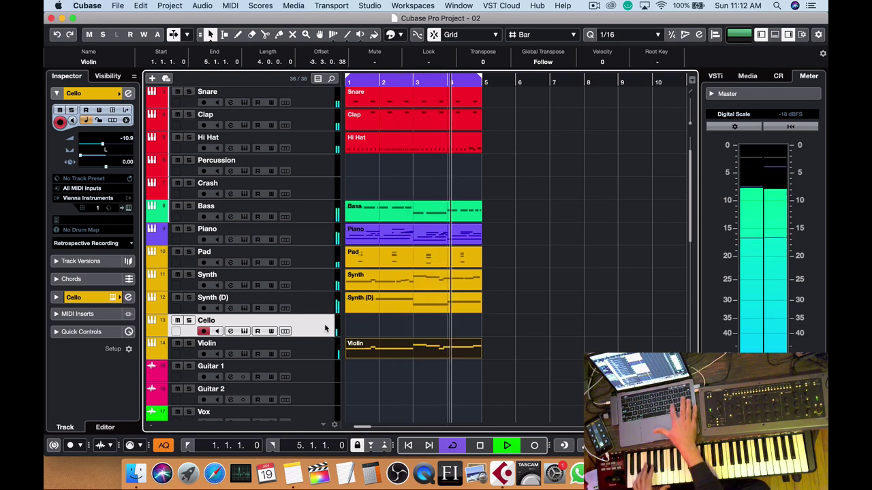
key(KP_Multiply)
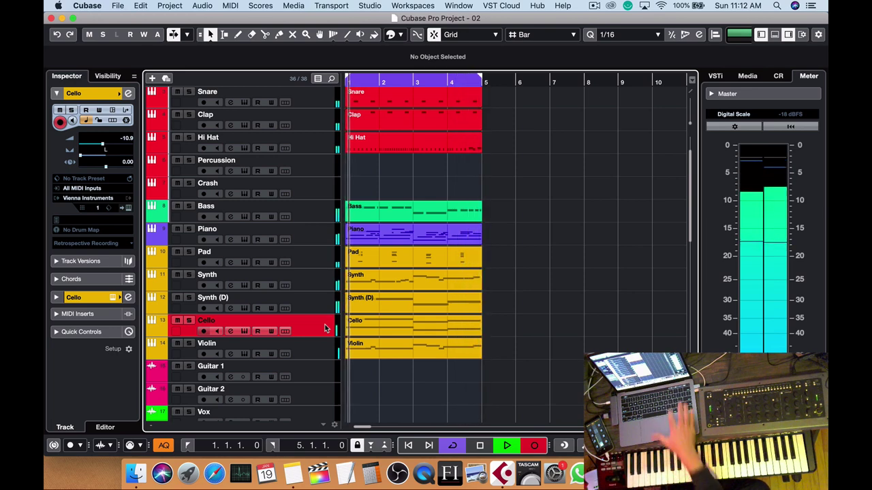
key(*)
key(super+s)
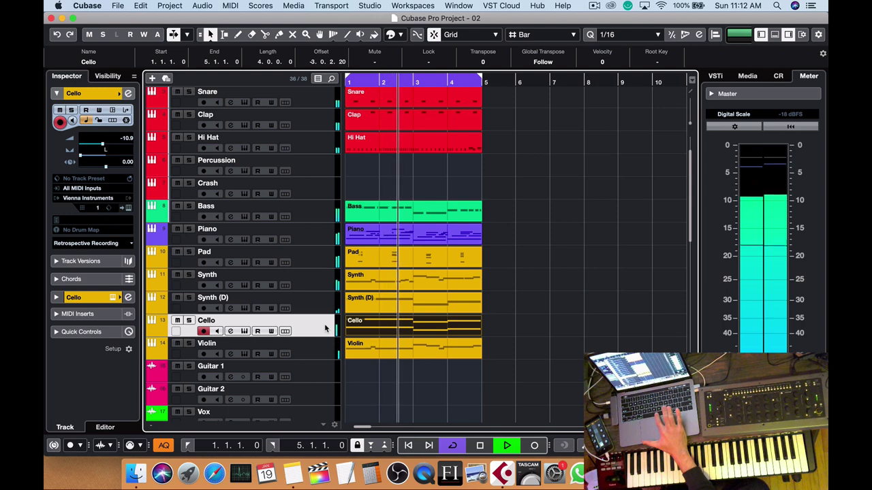
key(space)
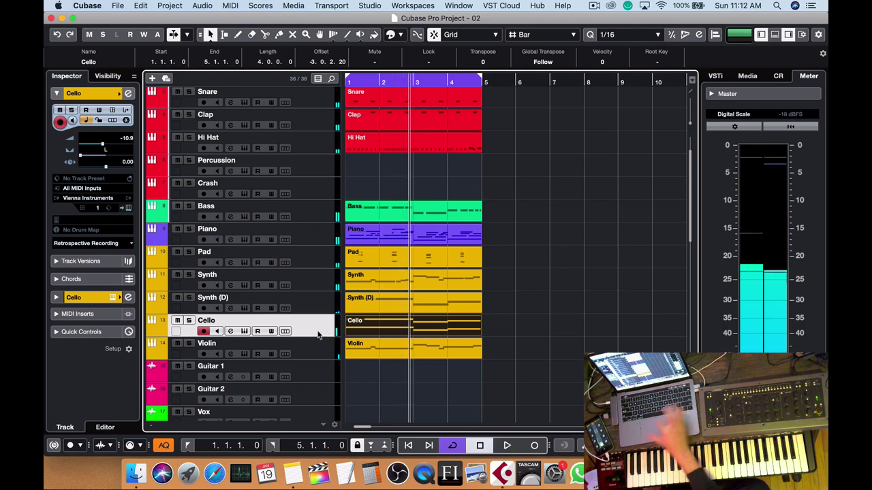
Select all the recorded parts in bars 1 to 4 and duplicate them repeatedly up to bar 61.
drag(495, 375, 336, 38)
key(super+d)
key(super+d)
key(super+d)
key(super+d)
key(super+d)
key(super+d)
key(super+d)
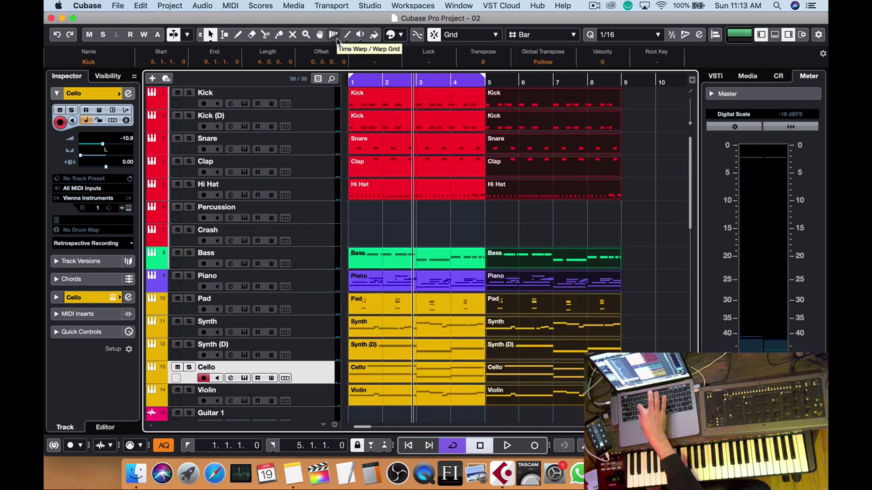
key(super+d)
key(super+d)
key(super+d)
key(super+d)
key(super+d)
key(super+d)
key(super+d)
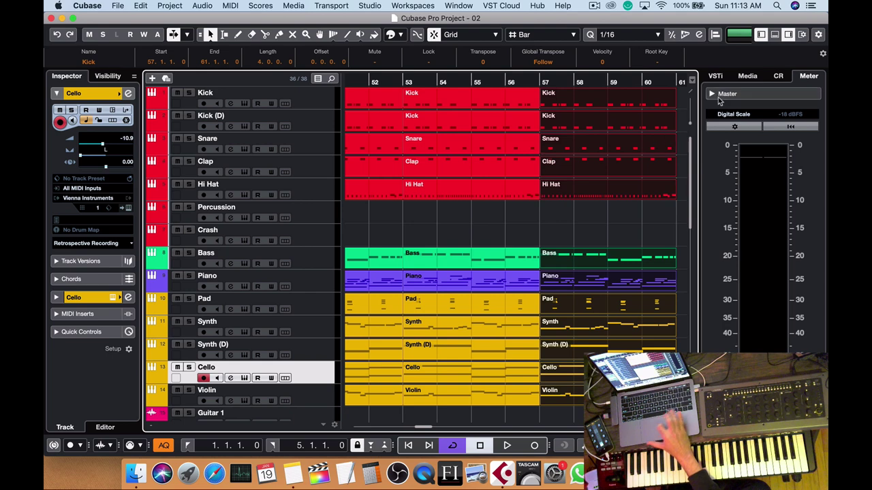
Hide the right zone, mute the drum parts in bars 1 to 4, and split the Bass part at bar 3, muting its first half.
click(788, 35)
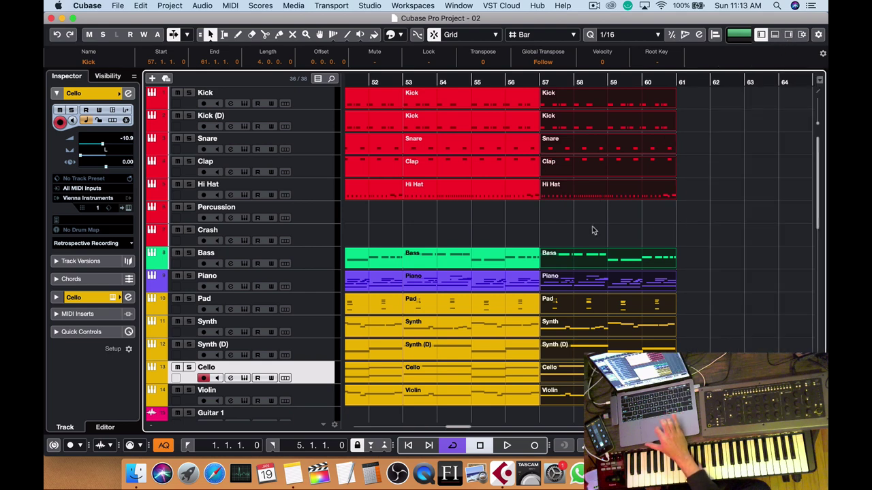
scroll(591, 230, left, 20)
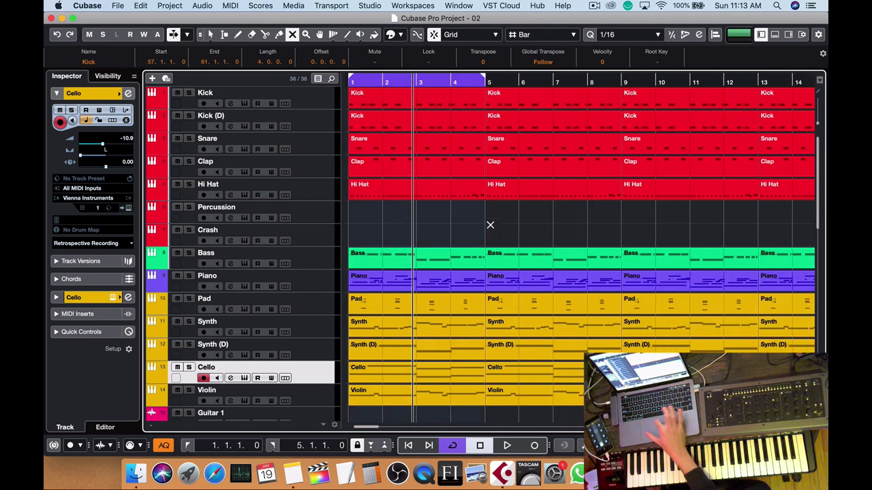
drag(463, 217, 374, 83)
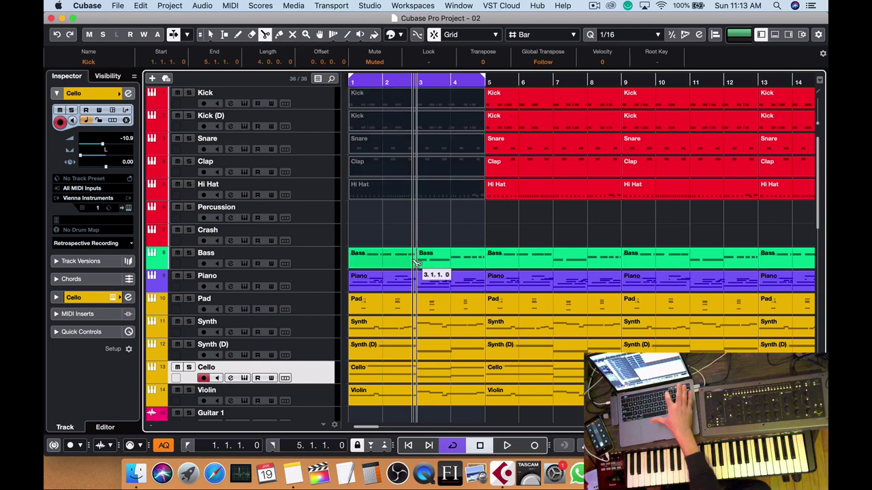
click(386, 261)
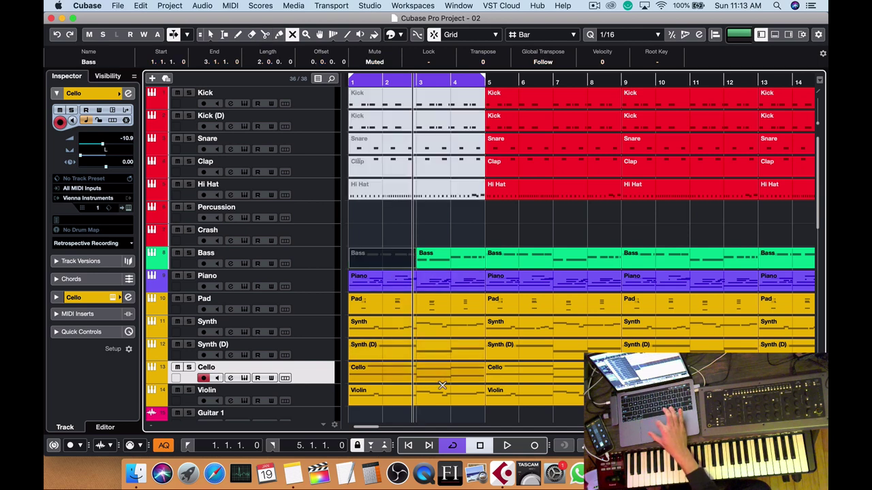
Mute the Violin, Cello, Synth (D) and Synth parts in bars 1 to 4 while playing the intro.
drag(461, 410, 392, 348)
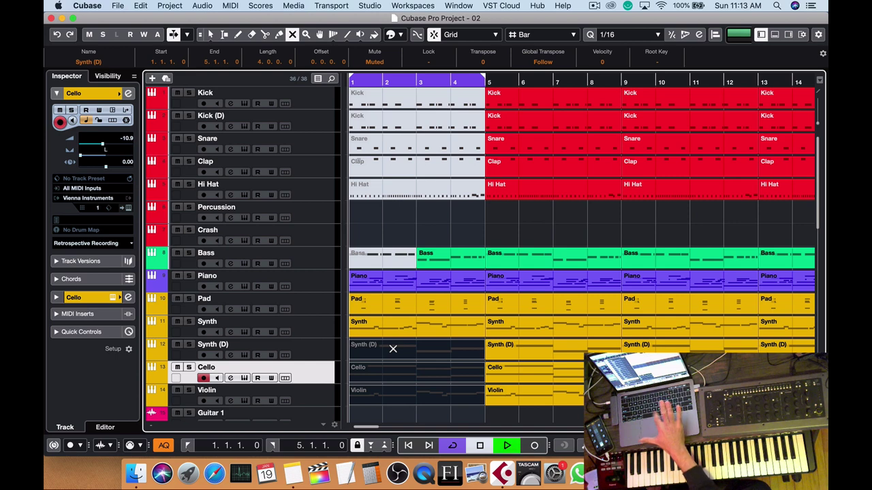
key(space)
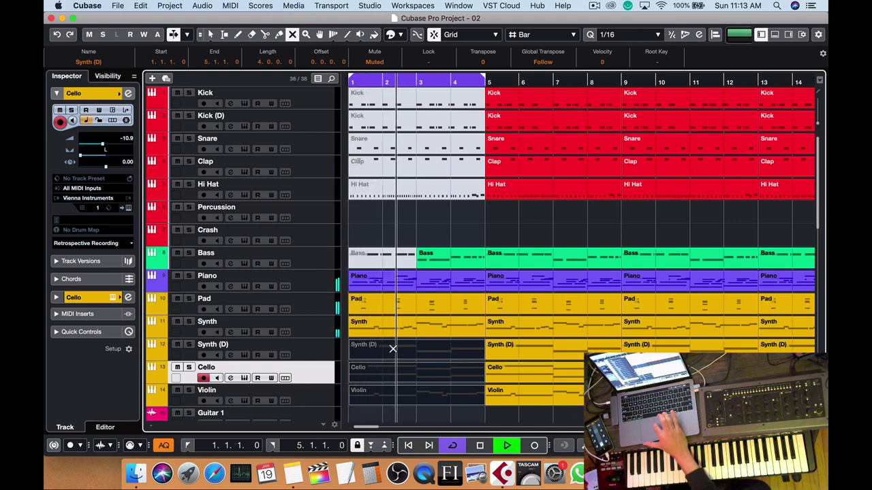
click(402, 332)
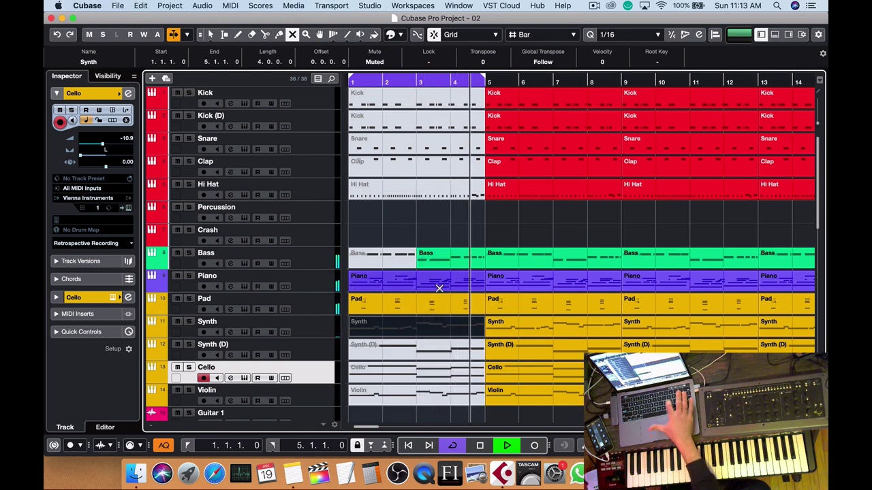
Turn off the cycle loop, mute the Cello and Violin parts in bars 9 to 16, and unmute the Cello in bars 13 to 16.
key(KP_Divide)
key(g)
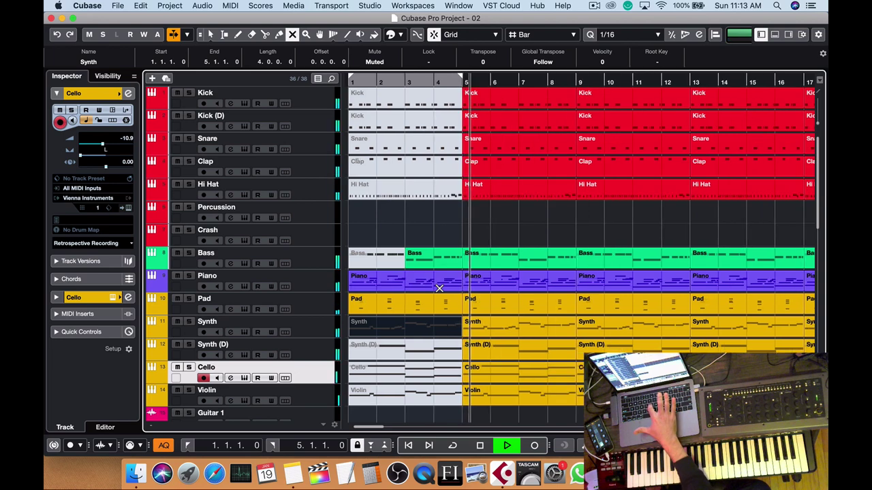
key(g)
key(g)
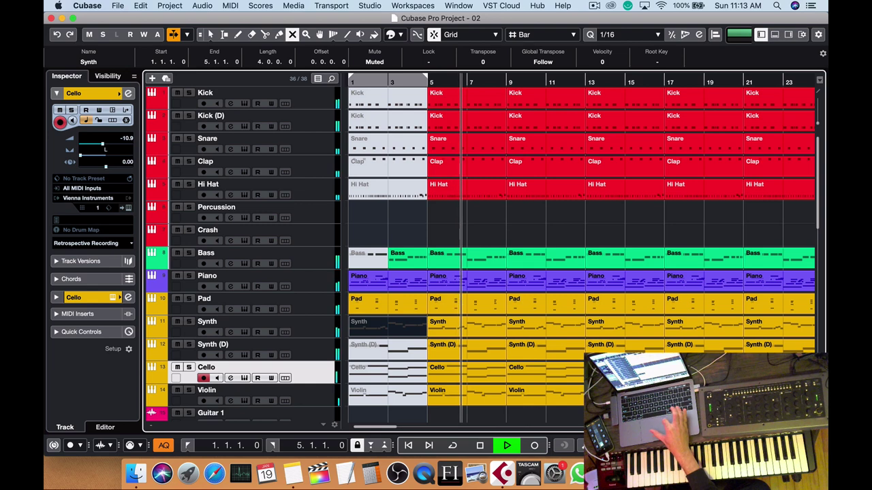
drag(695, 411, 549, 370)
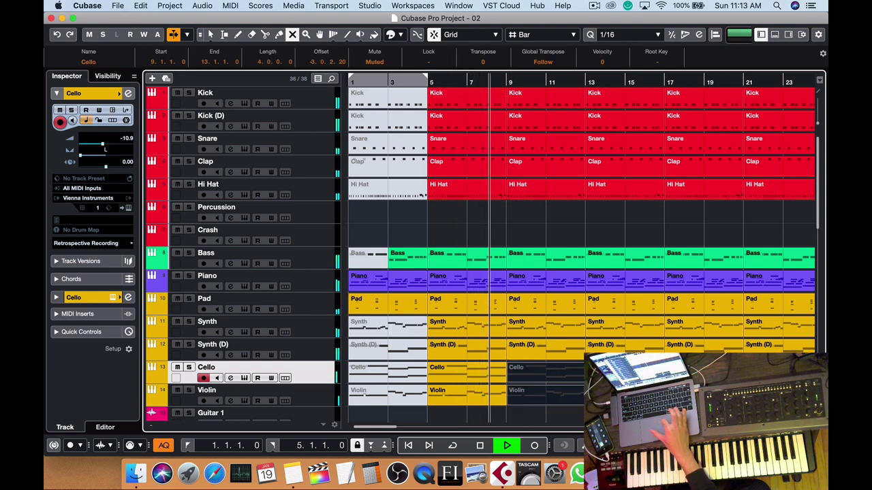
click(633, 412)
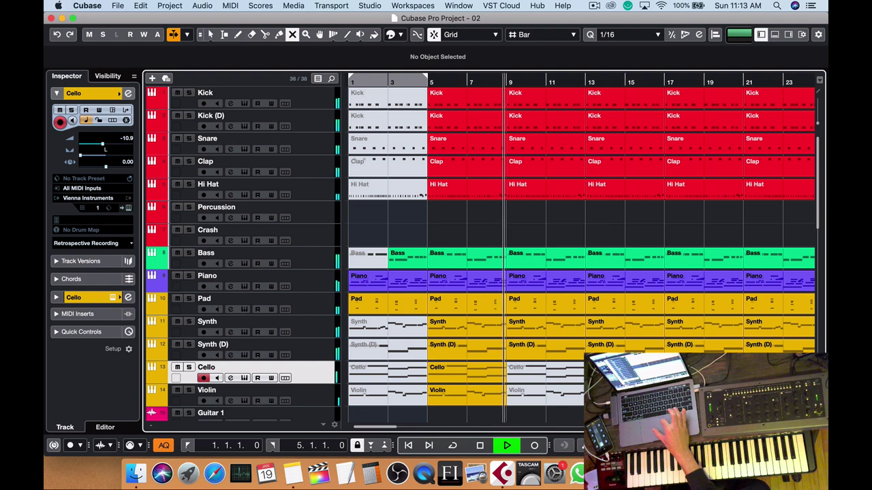
click(624, 372)
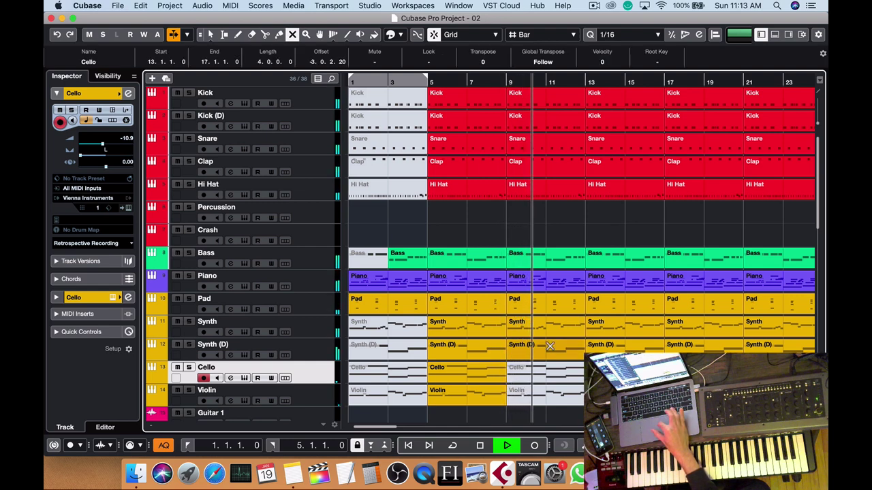
Mute the Pad and Synth parts in bars 9 to 16, replaying the section from bar 9.
click(549, 308)
click(599, 308)
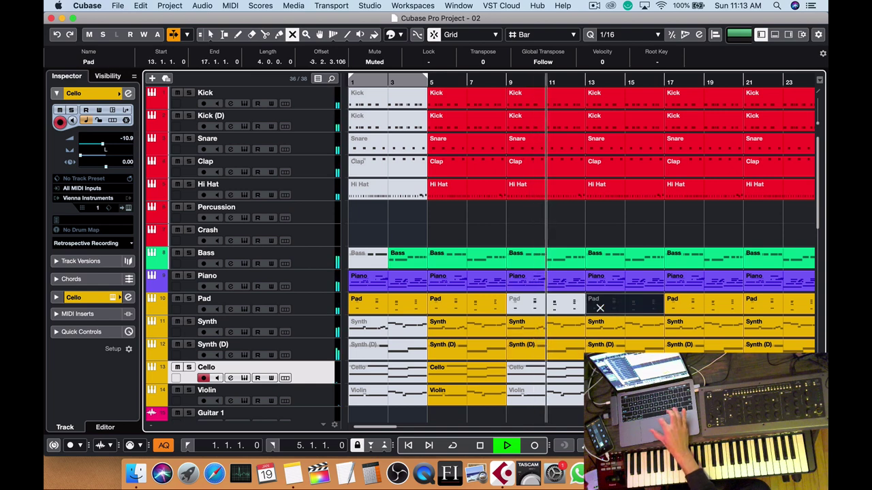
click(501, 82)
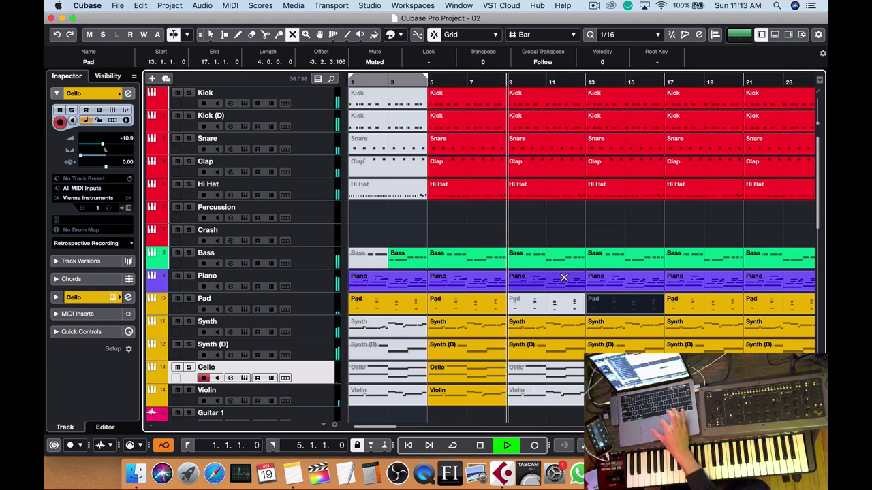
click(545, 334)
click(599, 331)
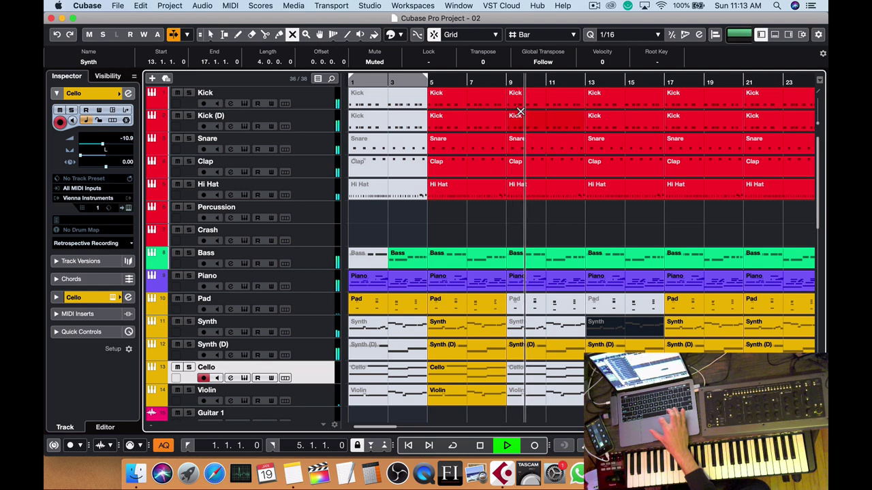
Mute Synth (D) in bars 9 to 12, compare that section with and without Synth, and unmute its Pad part.
click(538, 348)
click(499, 82)
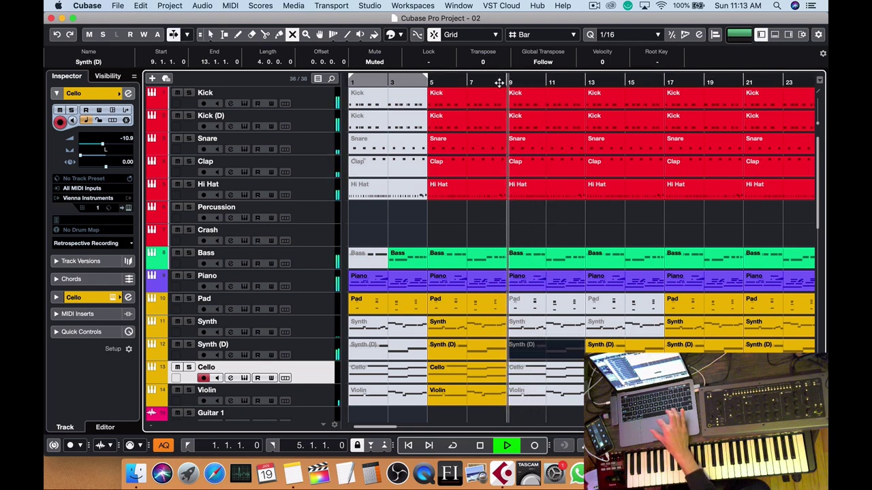
click(536, 327)
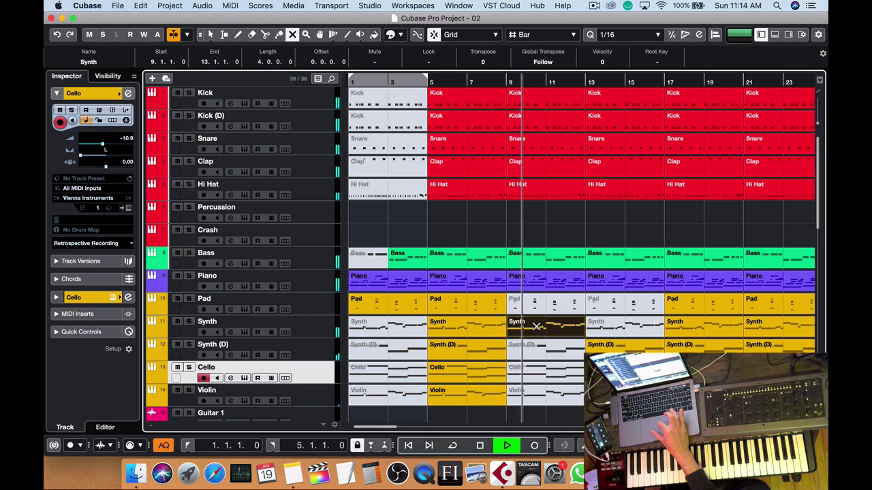
click(535, 328)
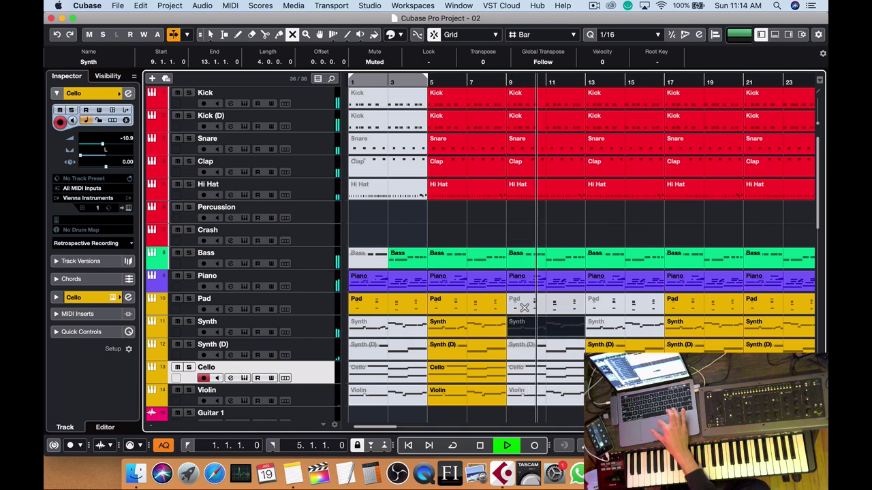
click(523, 307)
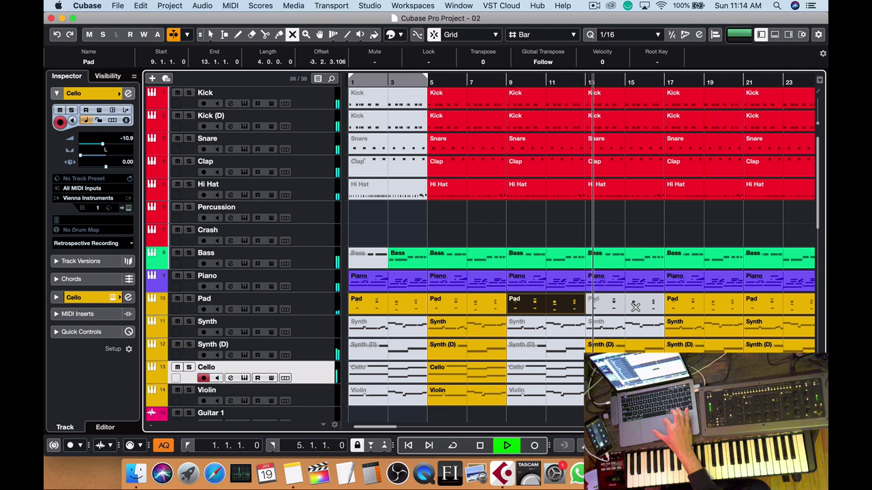
Delete all the parts from bar 25 onward on every track and stop playback.
key(g)
key(g)
key(g)
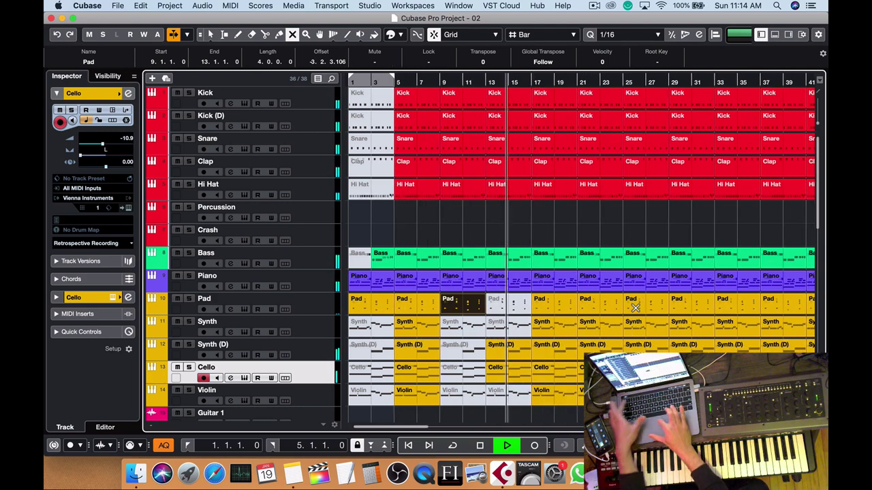
key(1)
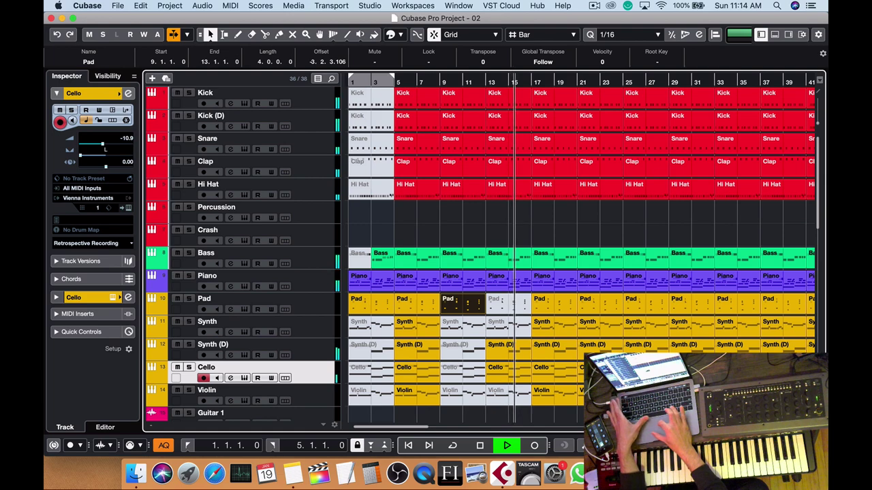
drag(633, 413, 778, 49)
scroll(582, 233, left, 20)
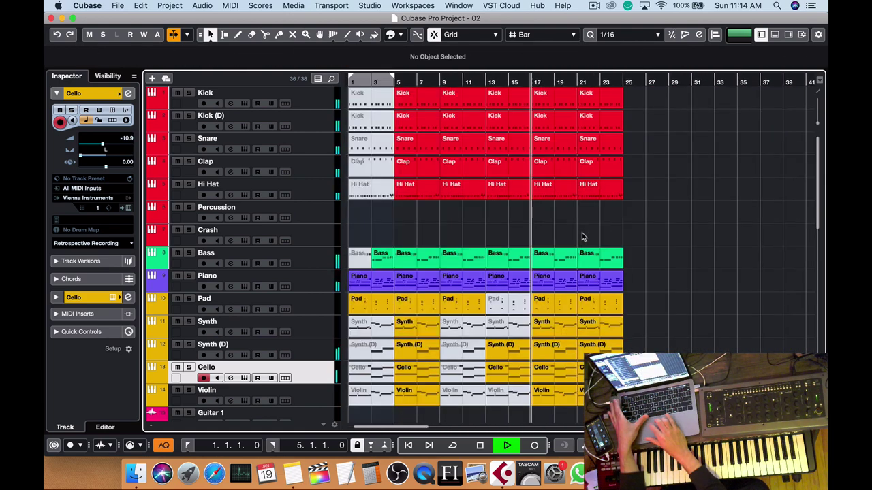
key(space)
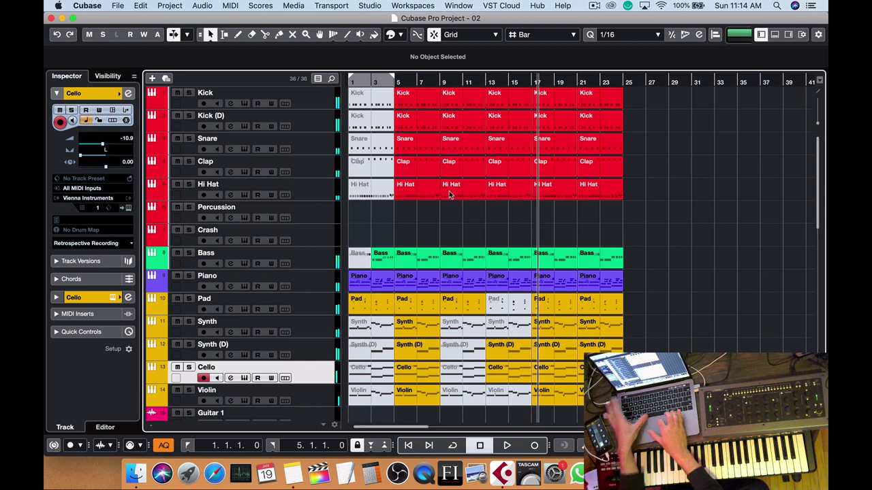
Record a crash hit on the Crash track at bar 17 and trim the part to start at bar 17.
click(417, 242)
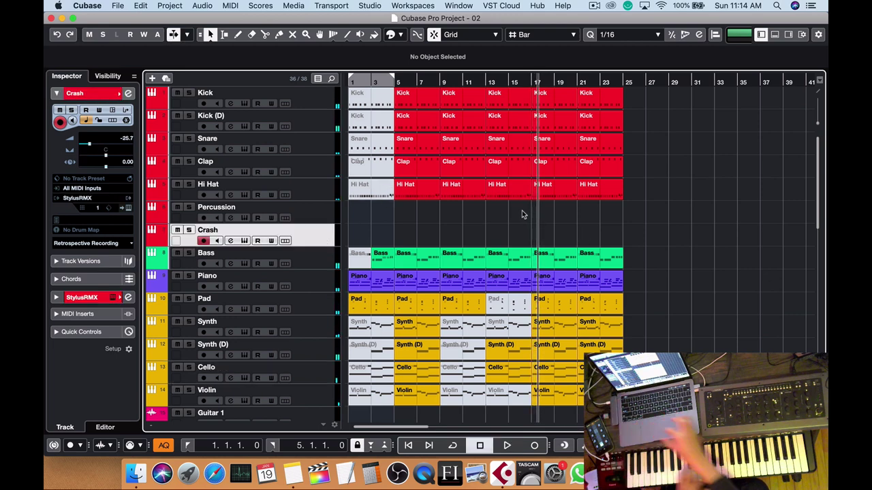
click(532, 81)
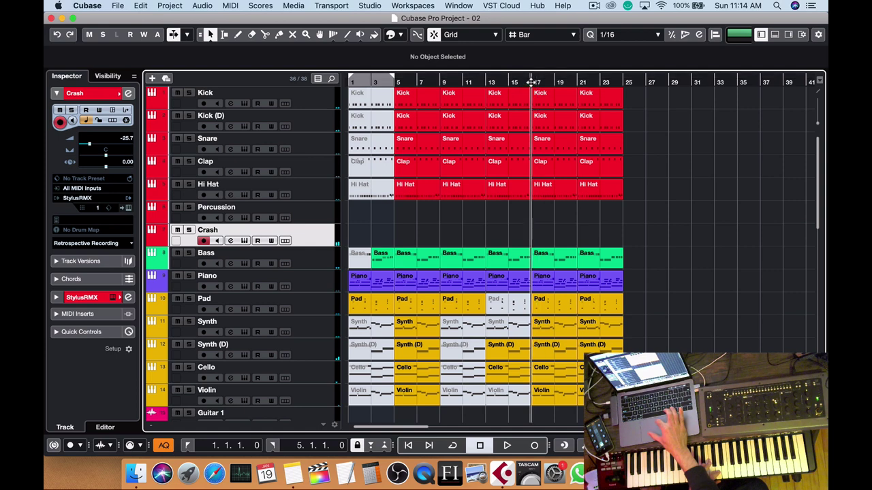
key(KP_Multiply)
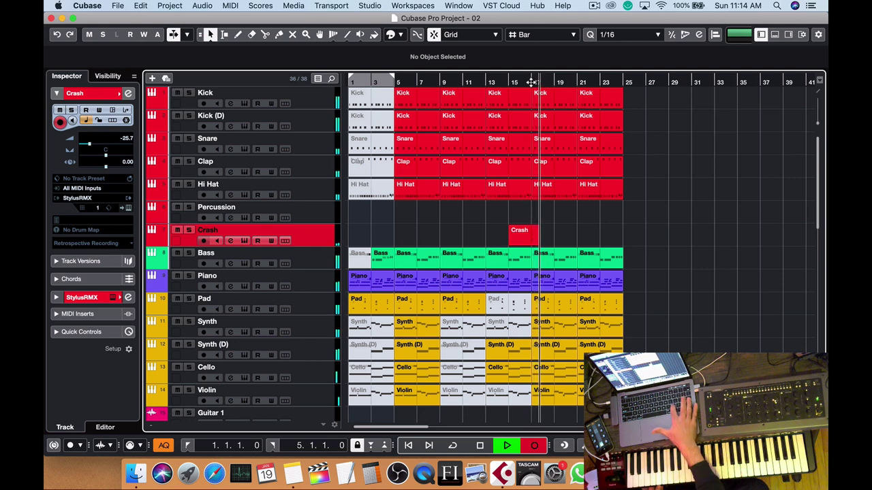
key(KP_Multiply)
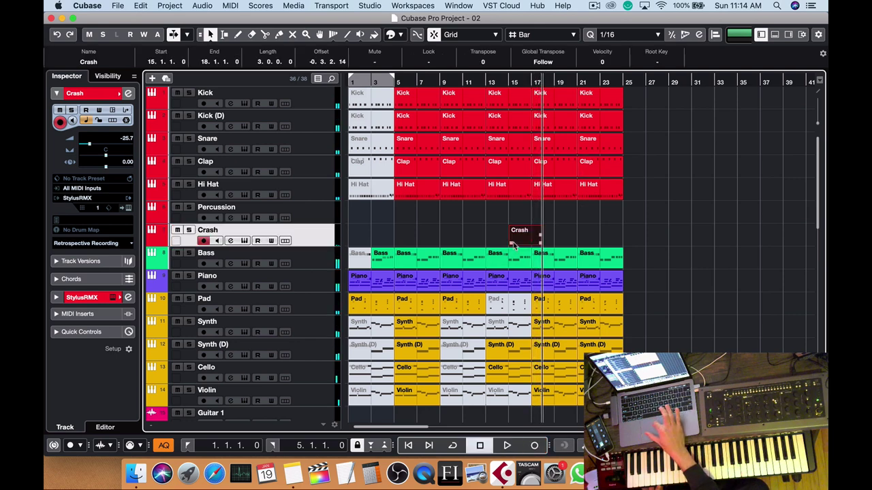
drag(512, 241, 536, 243)
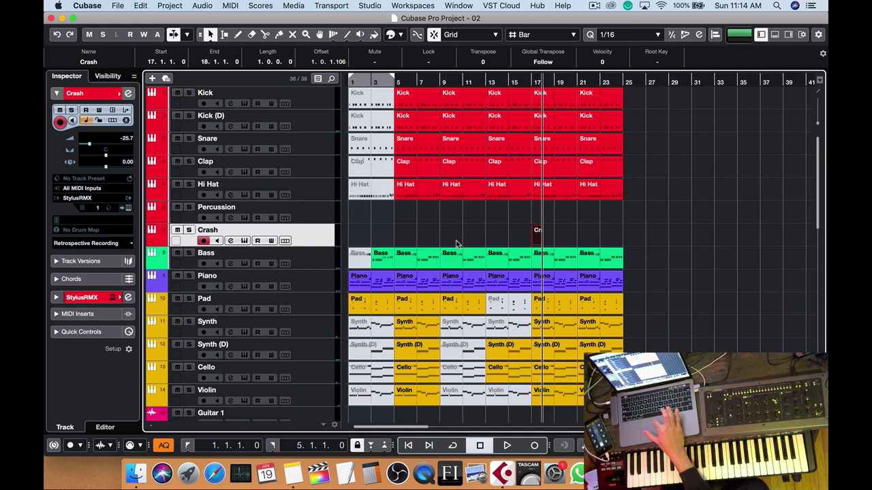
Select all the parts in bars 9 to 24 and duplicate the 16-bar section twice.
drag(623, 408, 448, 75)
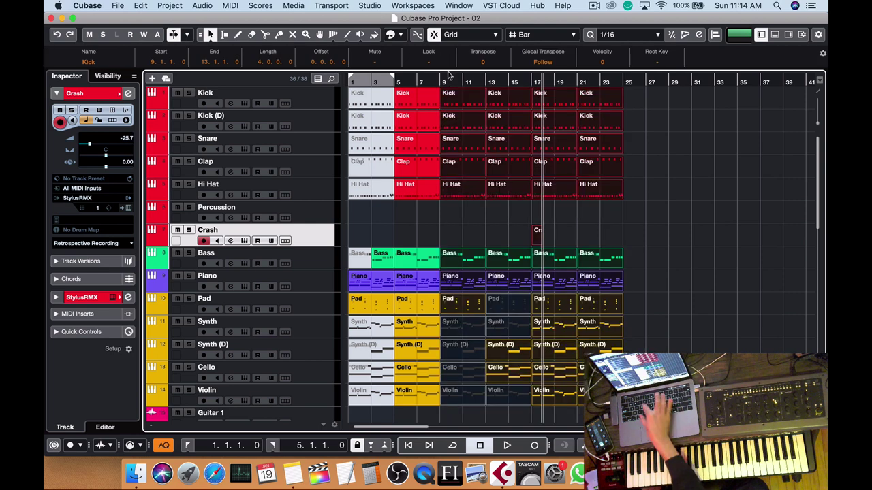
key(super+d)
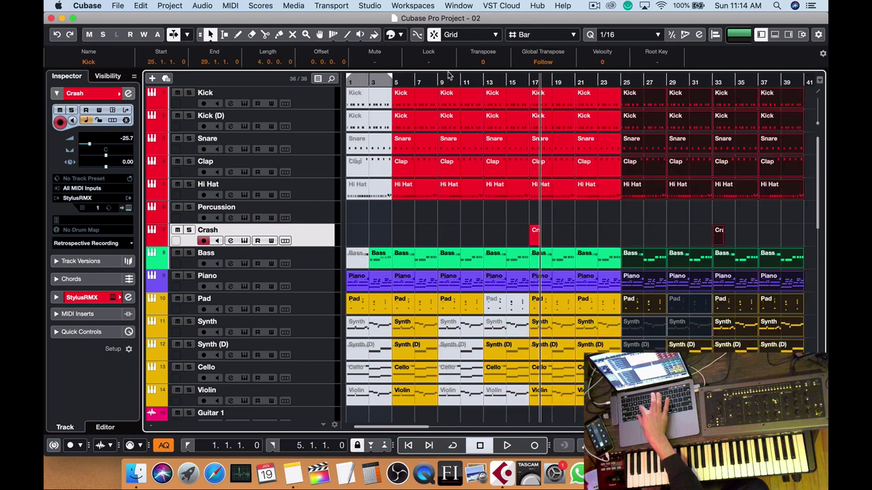
key(super+d)
Duplicate all the parts in bars 49 to 56 once to extend the arrangement to bar 65.
scroll(485, 202, right, 10)
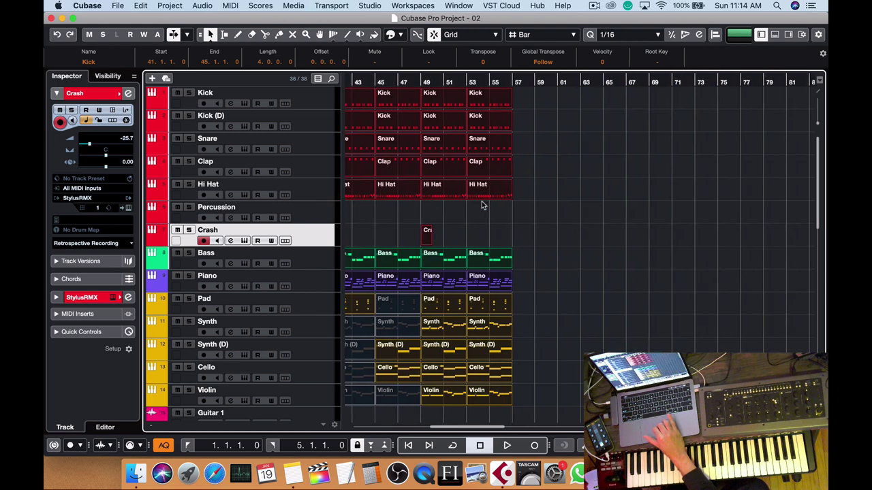
click(555, 325)
drag(524, 409, 428, 80)
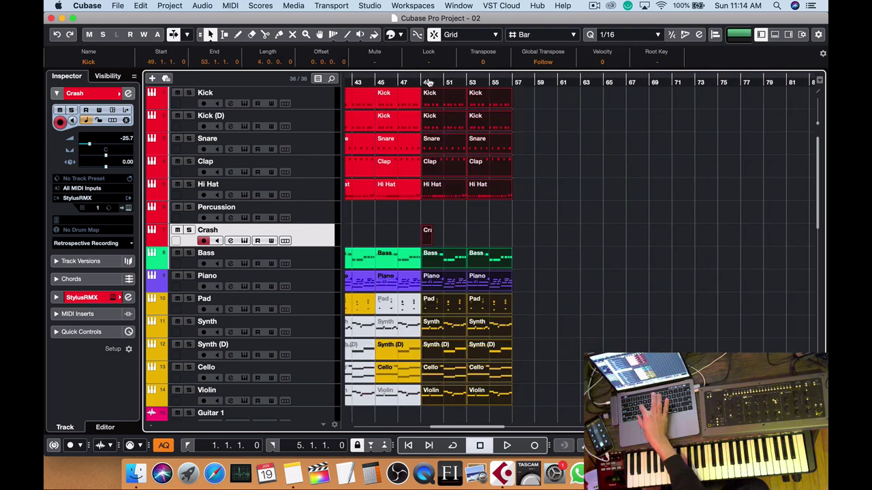
key(super+d)
scroll(602, 237, left, 5)
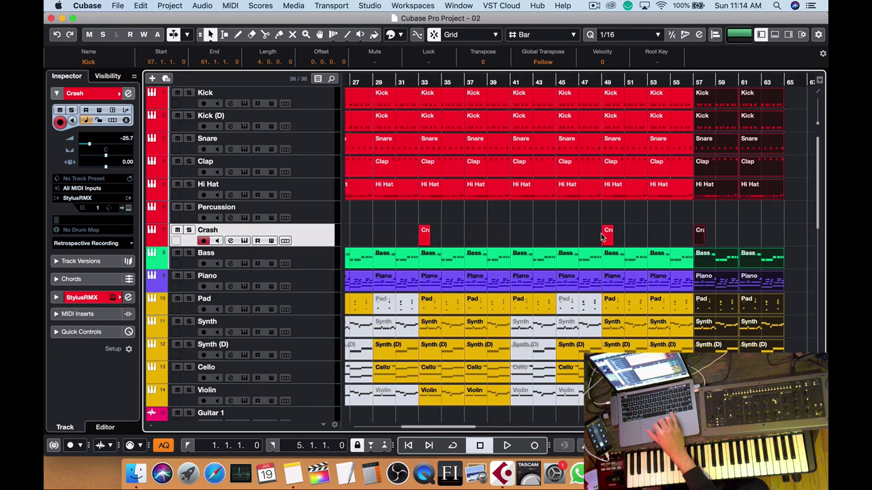
Delete bars 31 and 32 from the Kick, Kick (D), Snare, Clap and Hi Hat tracks.
scroll(602, 237, left, 10)
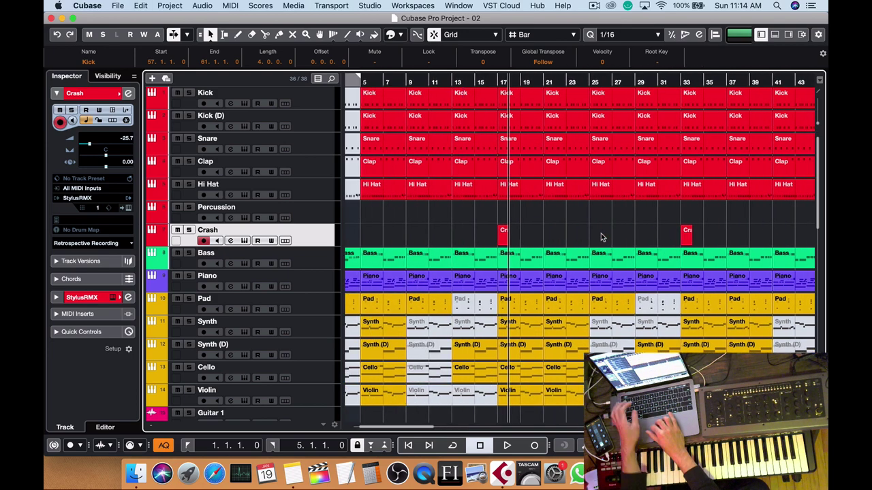
scroll(601, 237, right, 4)
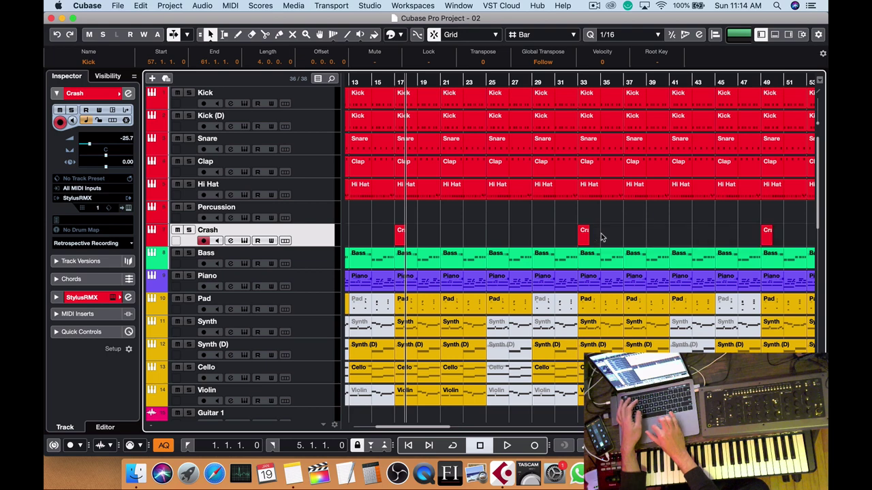
click(608, 229)
scroll(607, 229, left, 4)
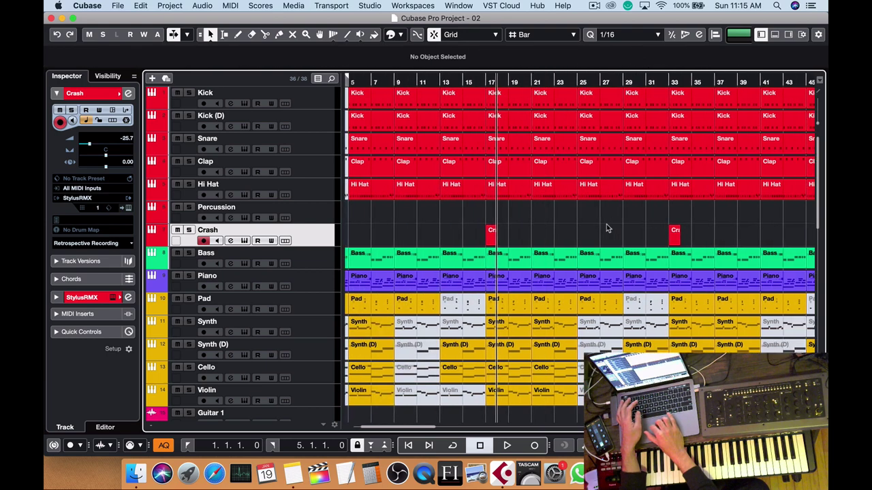
scroll(607, 230, left, 2)
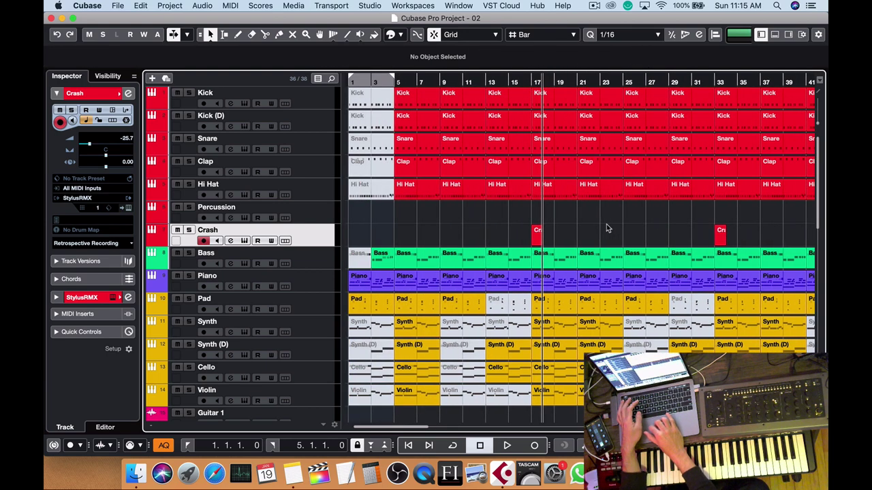
scroll(607, 229, right, 2)
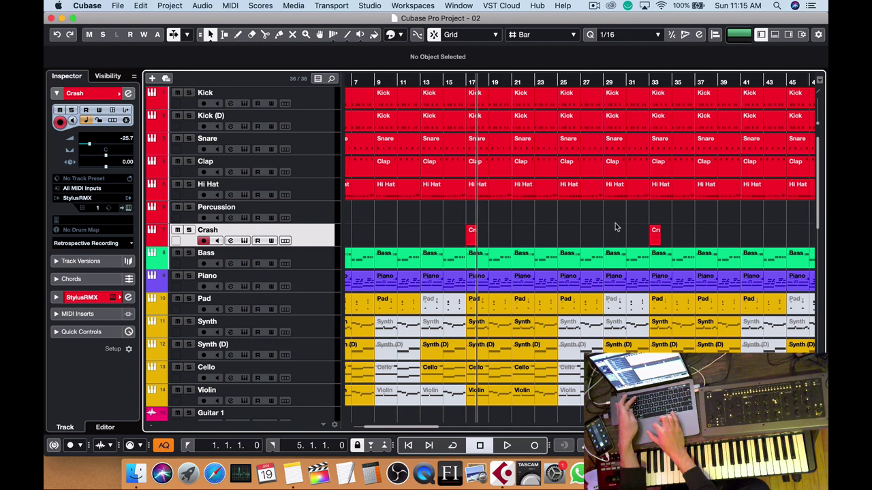
key(3)
key(2)
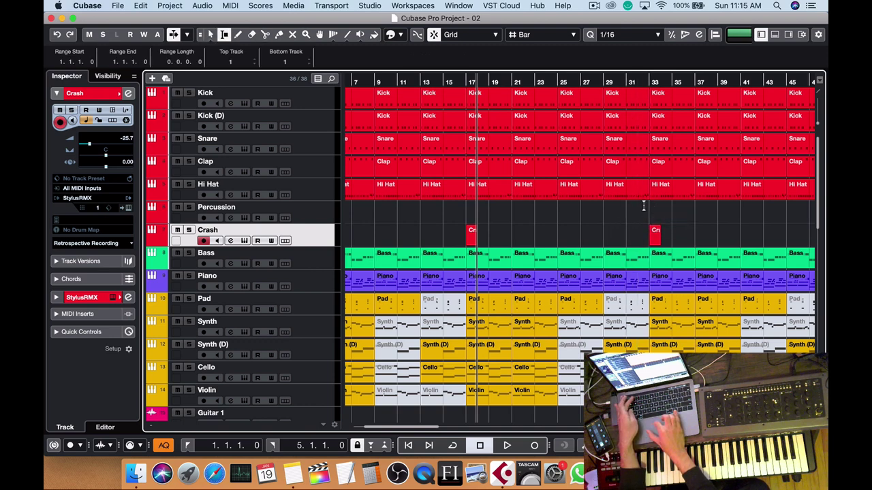
drag(643, 190, 630, 109)
key(Delete)
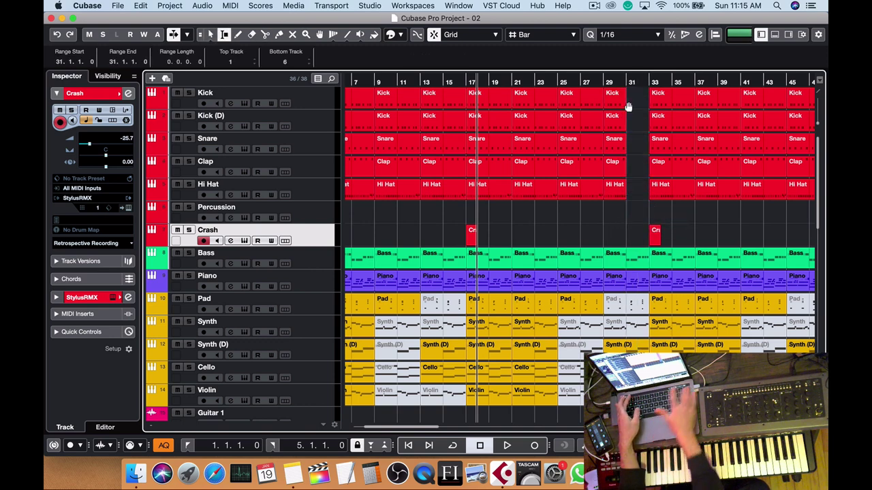
Play the drum dropout from about bar 30 through the crash at bar 33.
click(618, 82)
key(space)
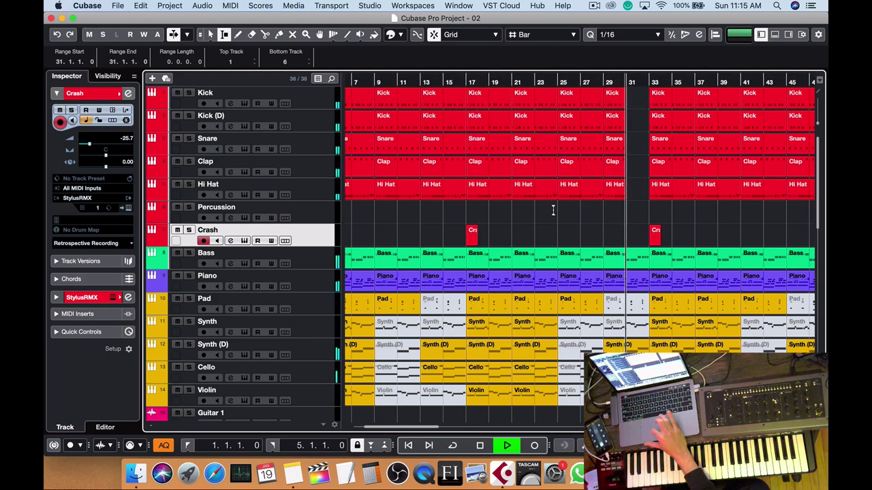
scroll(536, 221, right, 6)
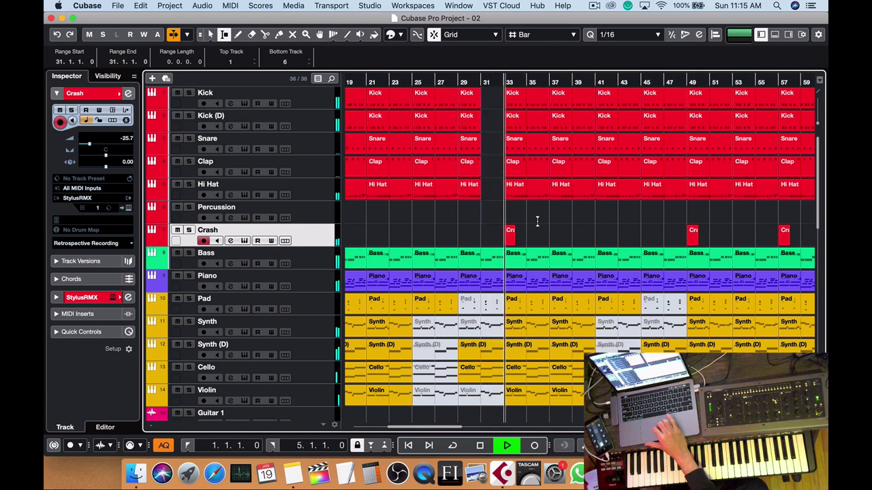
key(space)
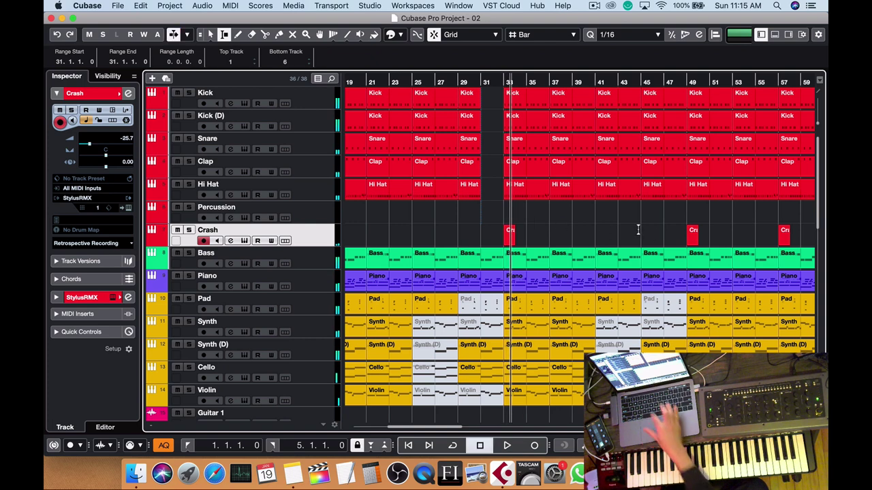
Mute the Kick, Kick (D), Snare, Clap, Hi Hat and Bass parts in bars 41 to 44.
key(1)
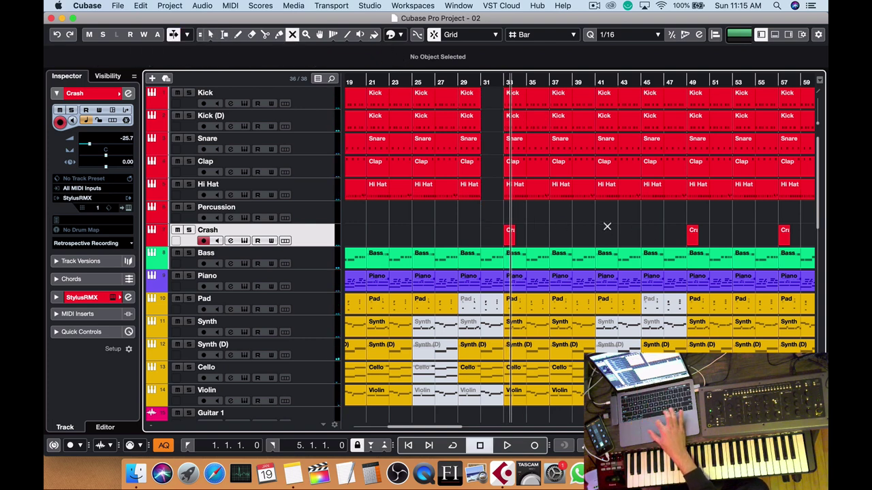
drag(624, 207, 601, 92)
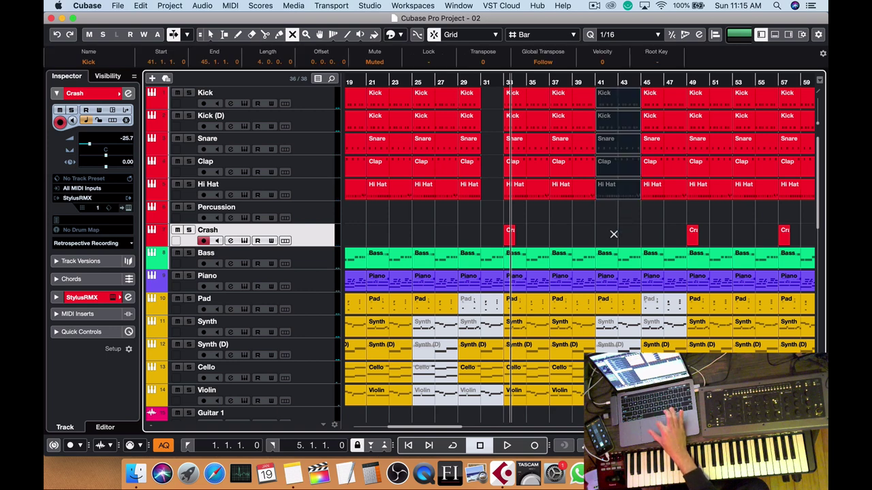
click(613, 258)
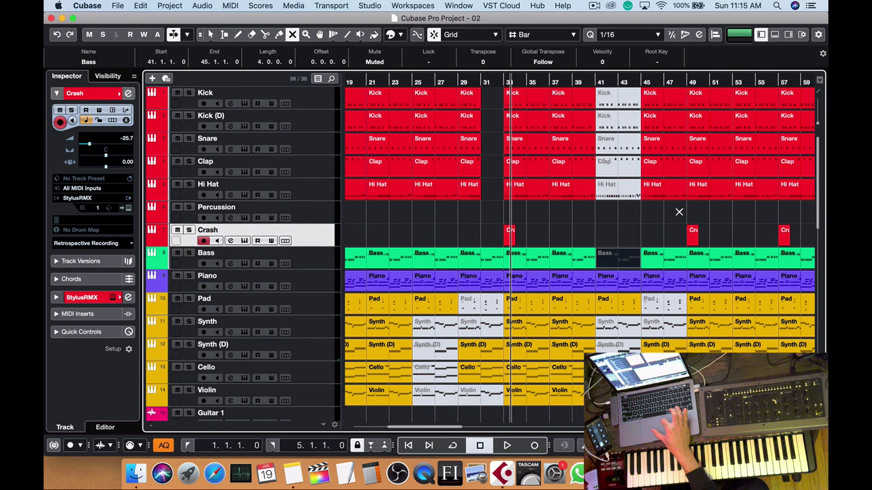
Mute the Hi Hat, Snare, Kick (D) and Kick parts in bars 45 to 48.
click(667, 194)
click(657, 147)
click(656, 122)
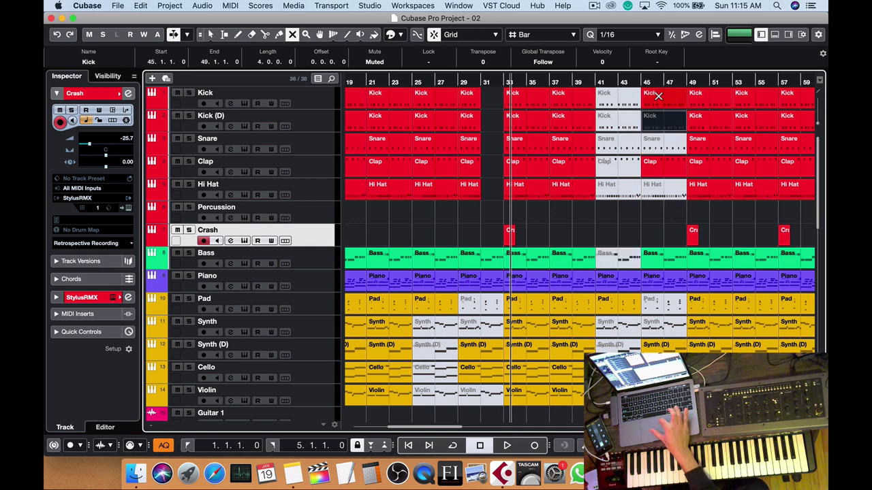
click(655, 97)
Play the breakdown from about bar 39 and review the arrangement from start to end.
click(583, 82)
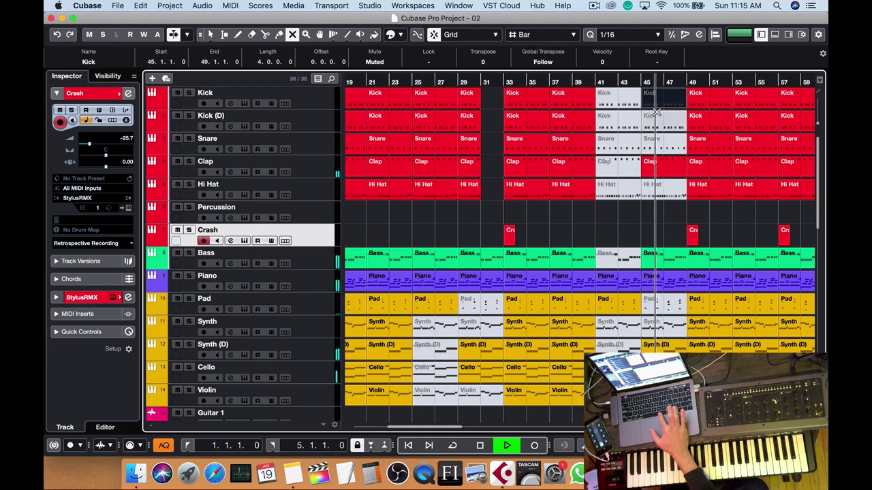
key(space)
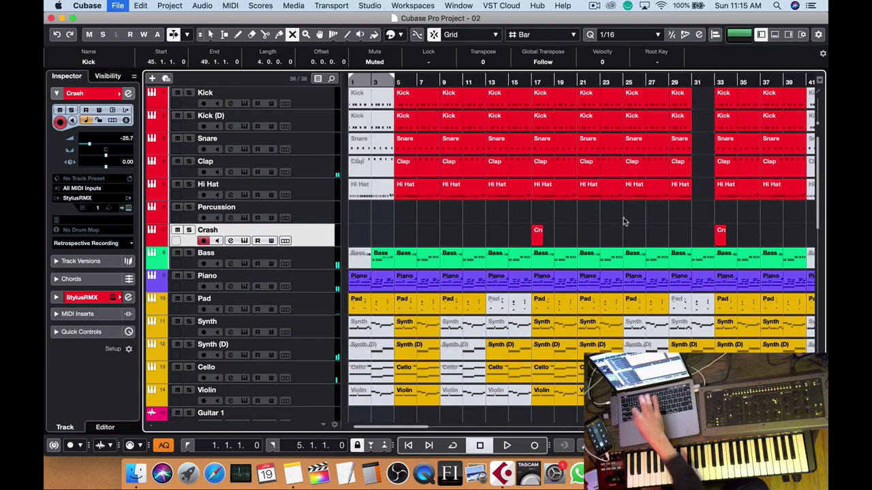
scroll(623, 219, right, 5)
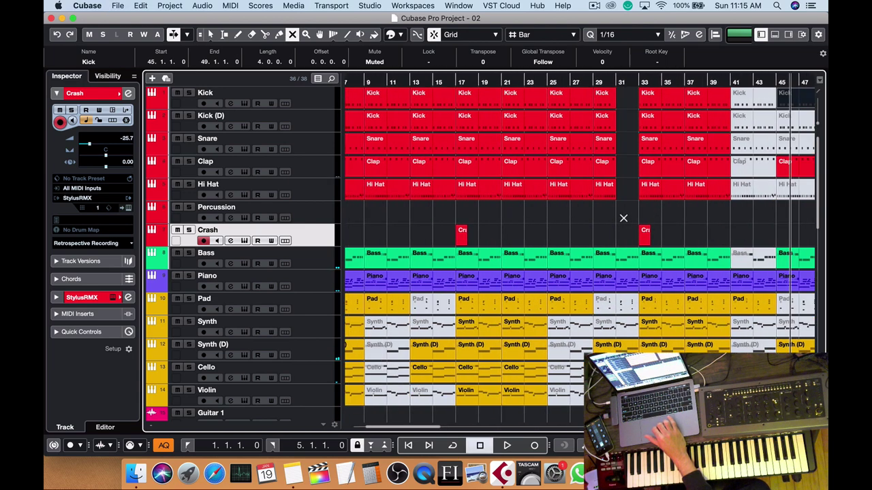
scroll(623, 219, right, 20)
key(1)
scroll(591, 230, left, 19)
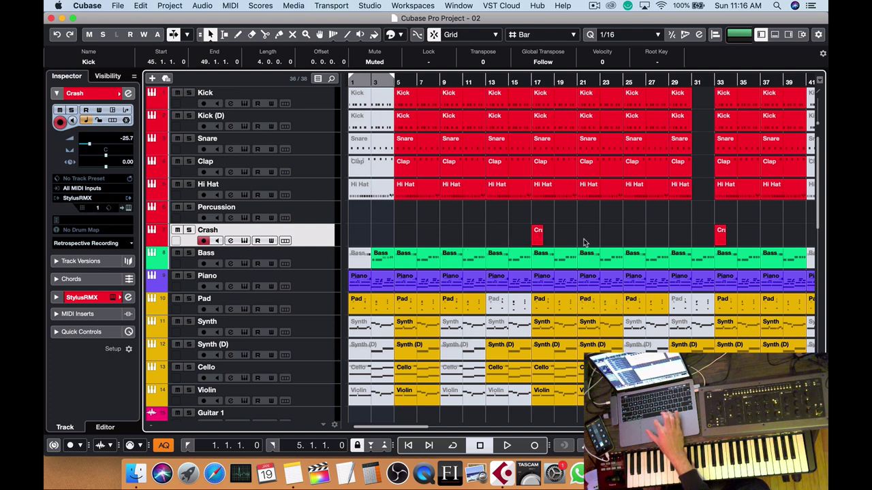
Set the loop range to bars 17 to 25 from the drum parts there, with cycling on.
click(610, 211)
drag(567, 176, 543, 83)
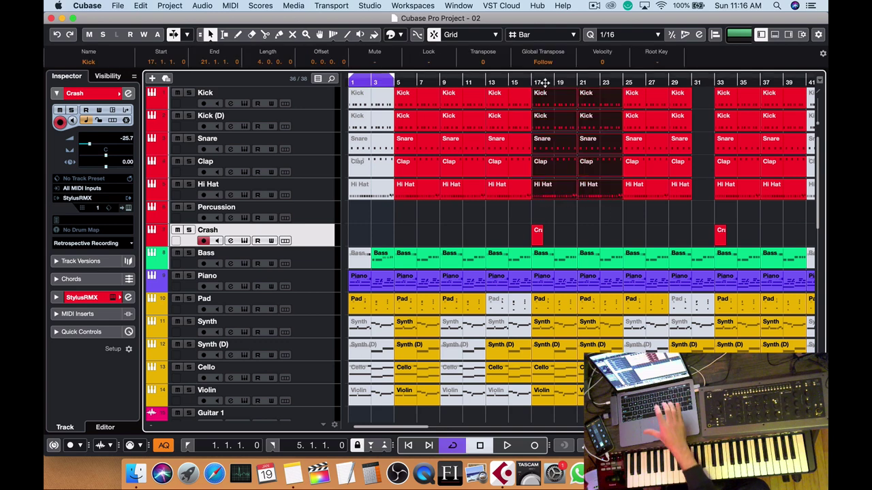
key(p)
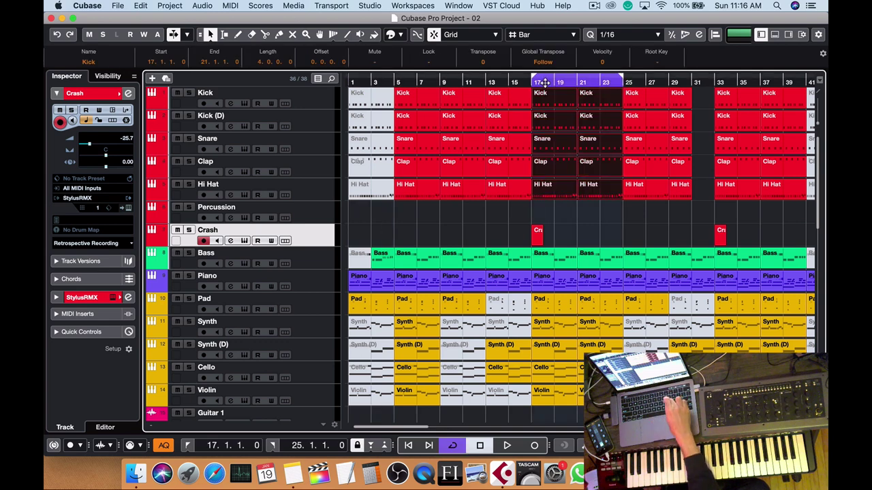
Solo the Kick track, play the loop from bar 17 and show the master level meter.
click(317, 104)
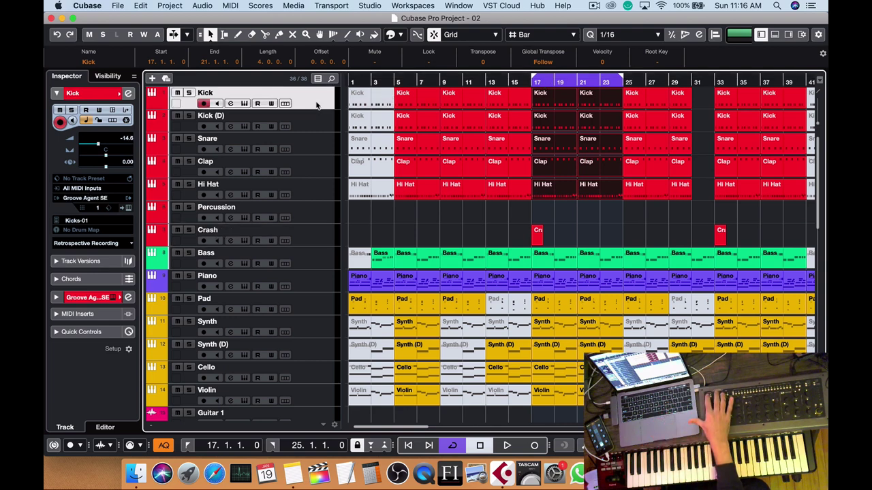
key(s)
key(space)
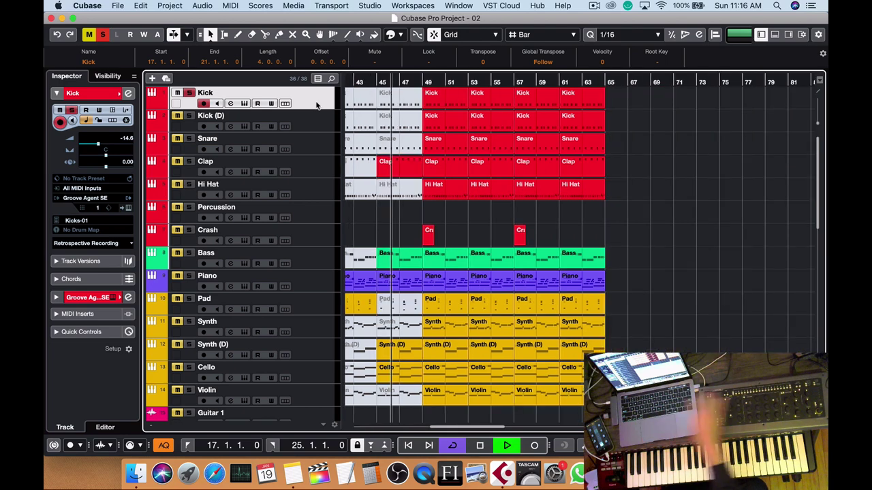
key(space)
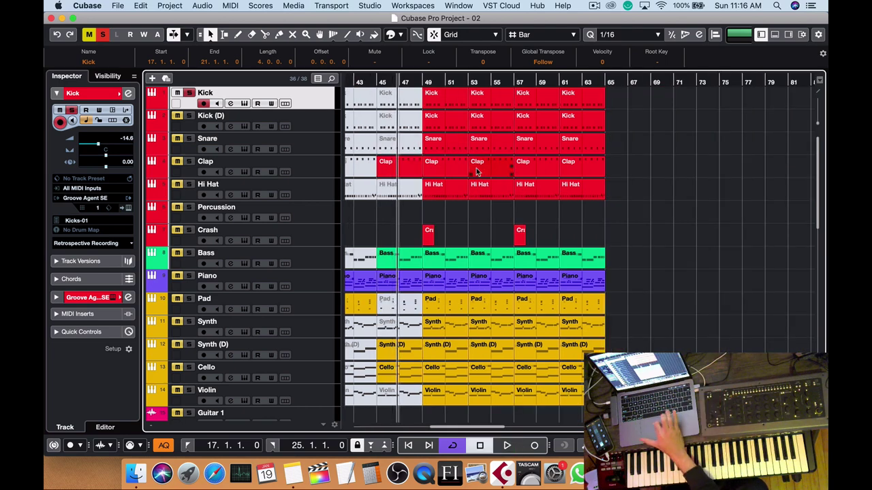
scroll(476, 172, left, 10)
click(450, 82)
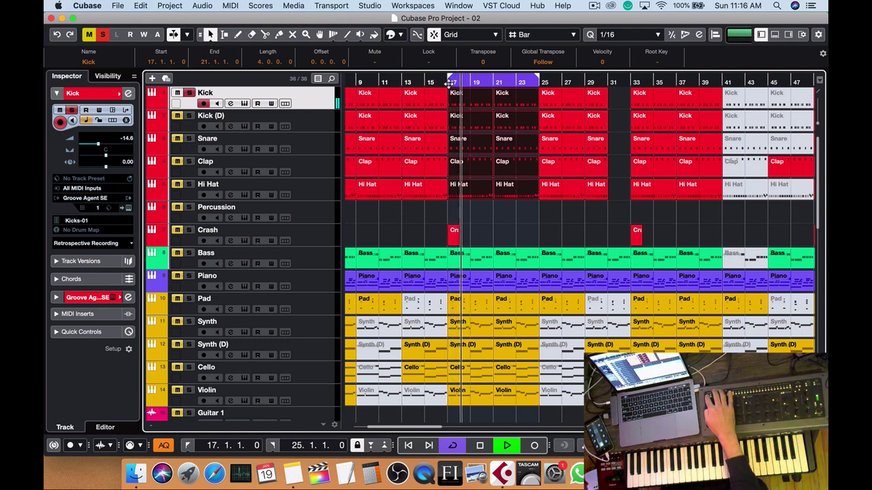
click(788, 35)
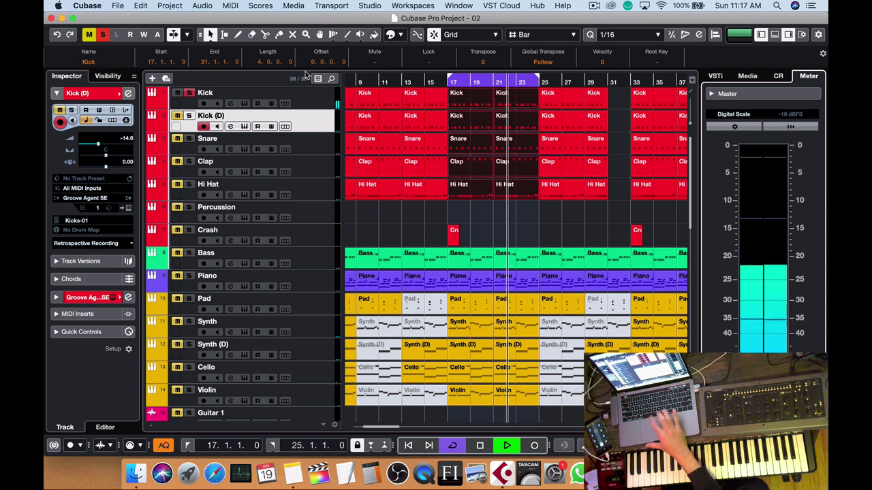
Solo Kick (D) together with Kick and play the loop, setting the Kick level to -23.0.
key(space)
click(189, 116)
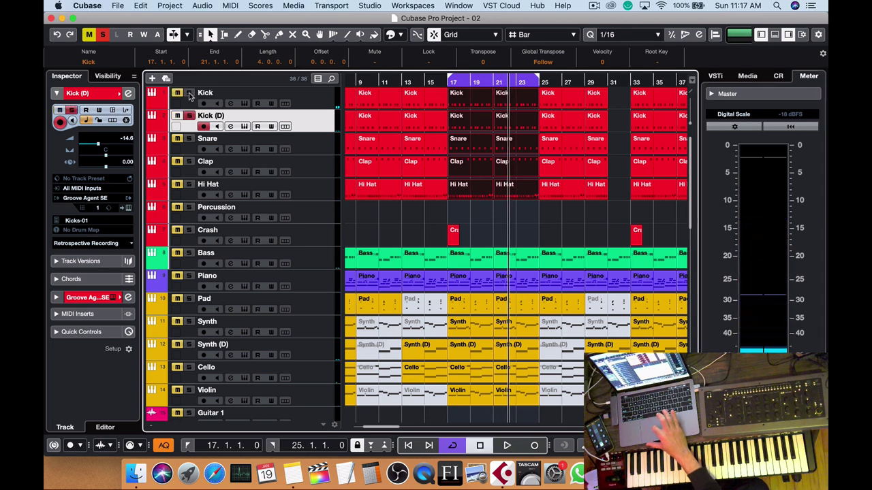
key(space)
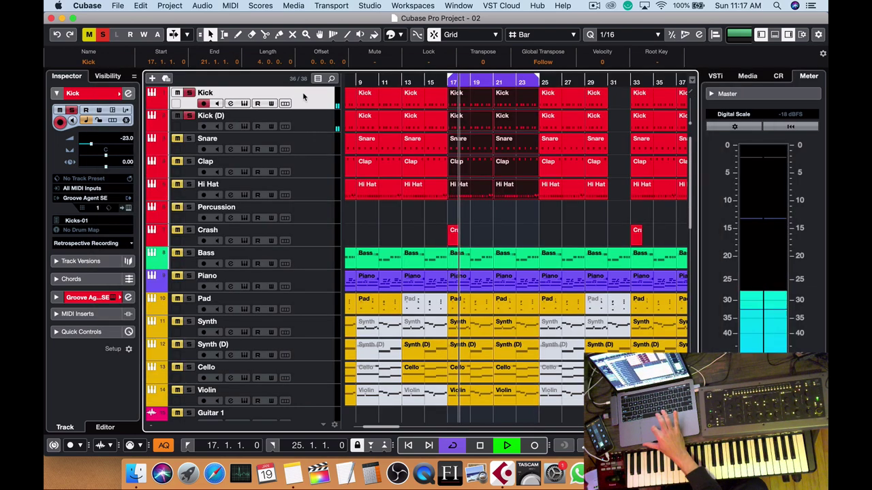
Display the audio sends of the Kick track's instrument channel.
click(313, 121)
click(317, 105)
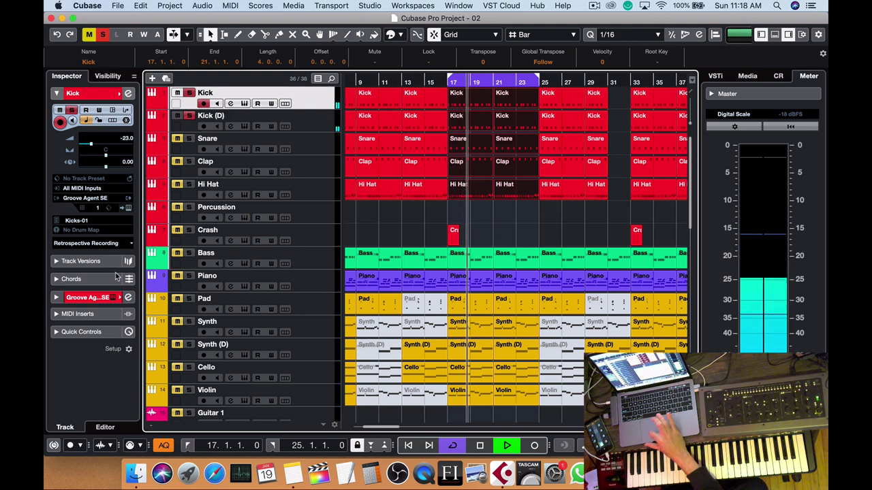
click(89, 300)
click(86, 201)
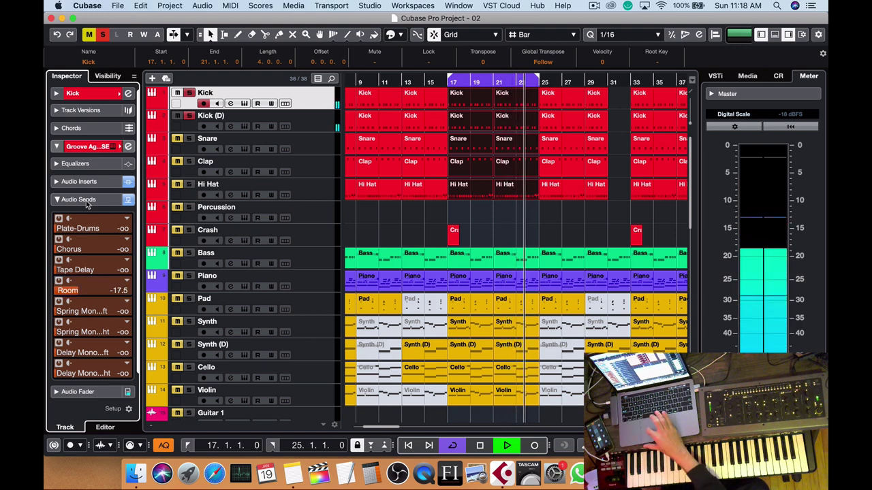
Bring the Snare, Clap, Hi Hat and Bass tracks into the soloed mix one by one while the loop plays.
click(313, 148)
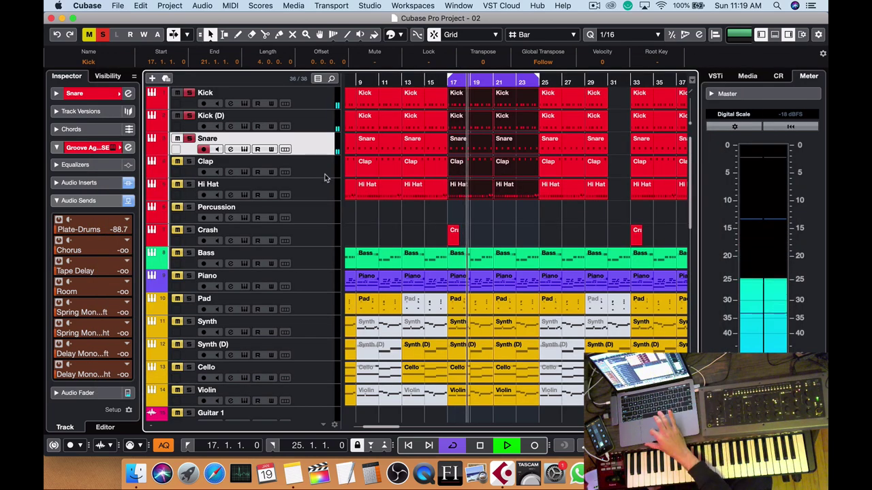
click(315, 163)
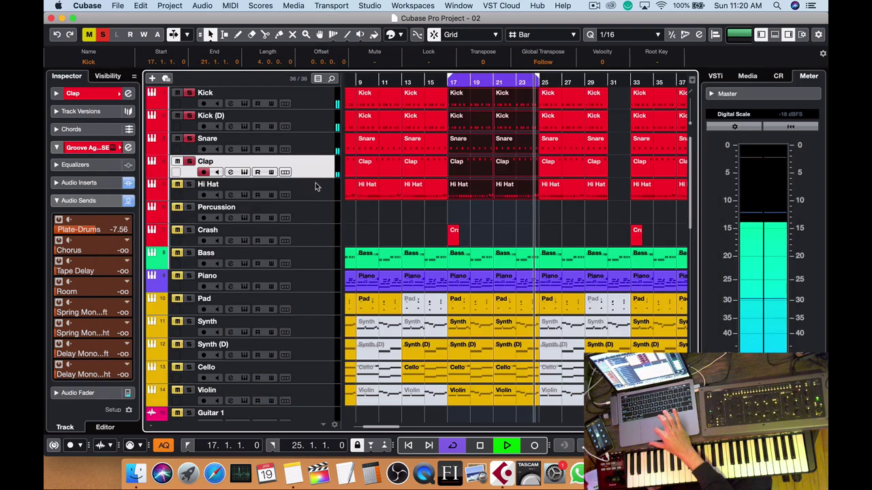
click(316, 188)
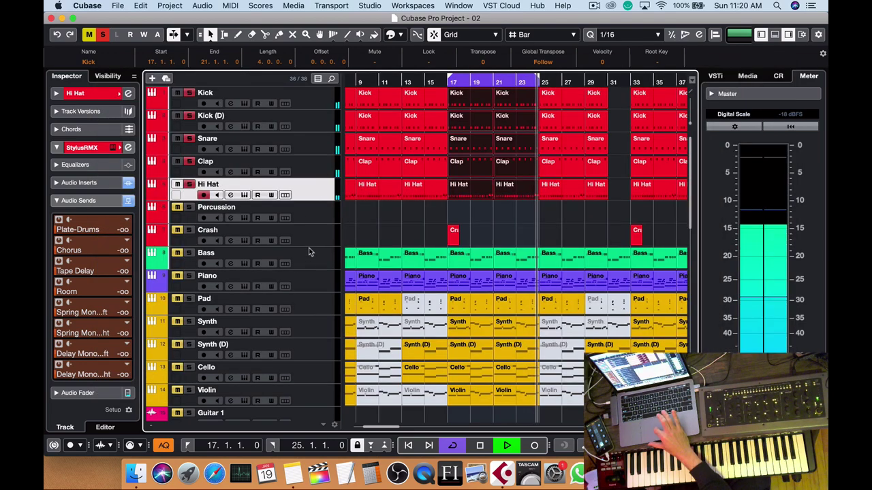
click(311, 255)
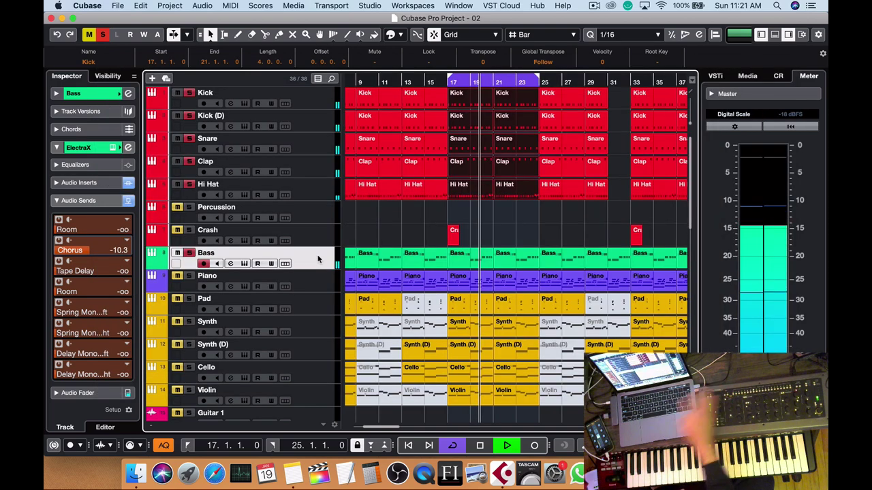
Stop playback, clear all the track solos and solo the Piano track.
key(space)
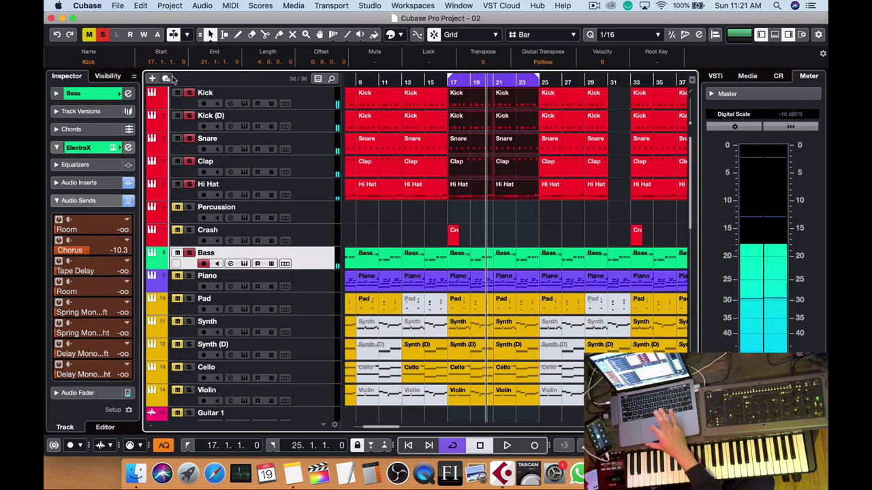
click(104, 36)
click(190, 276)
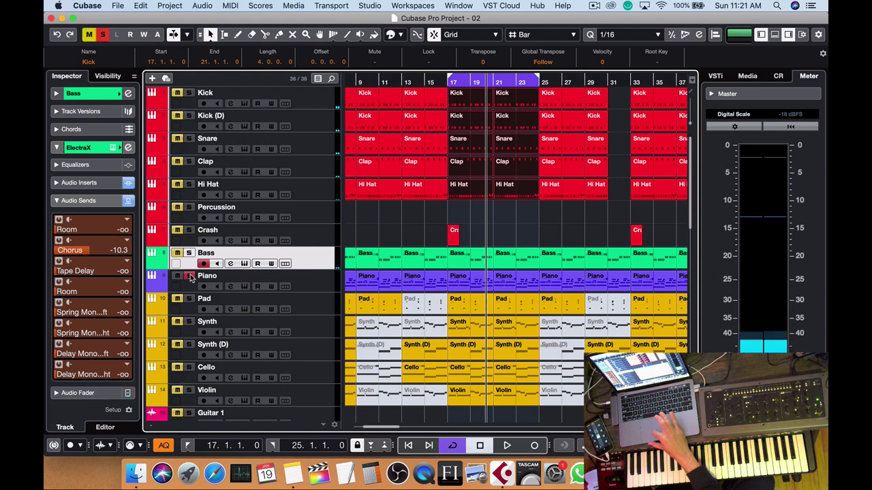
Play the soloed Piano, set its Hall send to -10.0, and add the Kick, Kick (D), Snare, Clap, Hi Hat and Bass to the solos.
key(space)
click(324, 281)
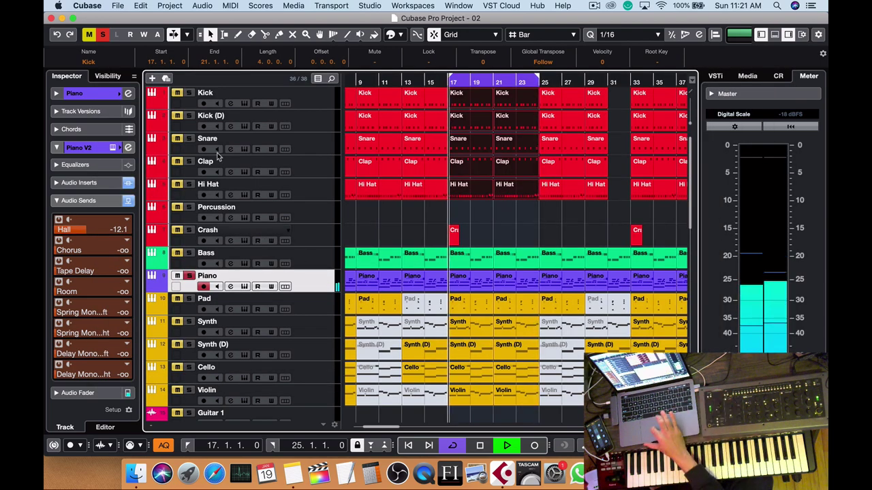
click(190, 93)
click(189, 116)
click(189, 140)
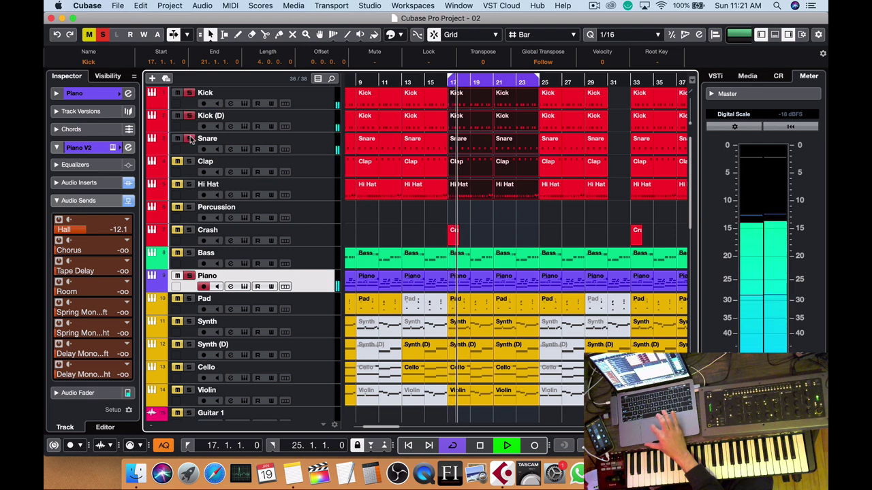
click(190, 163)
click(189, 185)
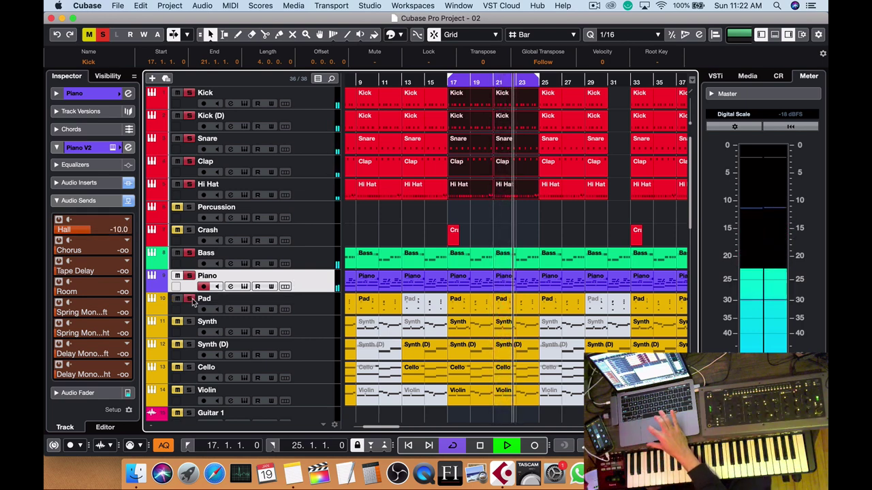
Bring the Pad into the soloed mix and boost its high mid gain to 7.1 dB at 3.0 kHz while looping playback.
click(316, 306)
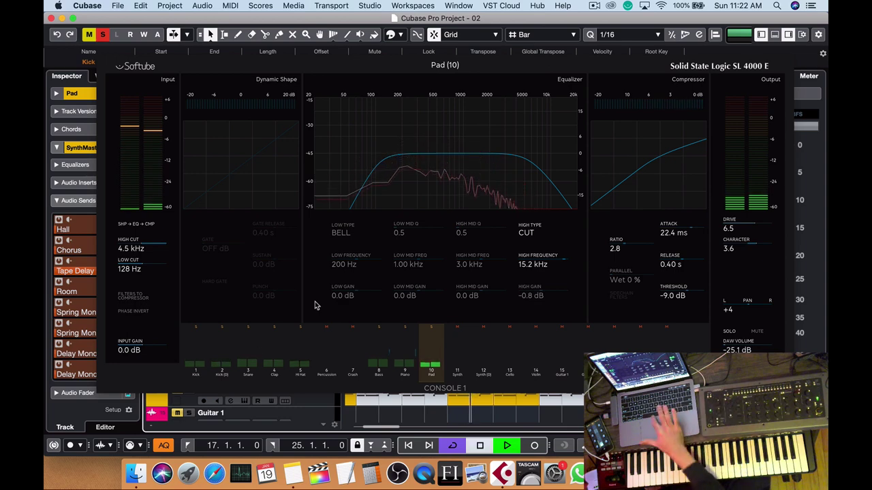
key(space)
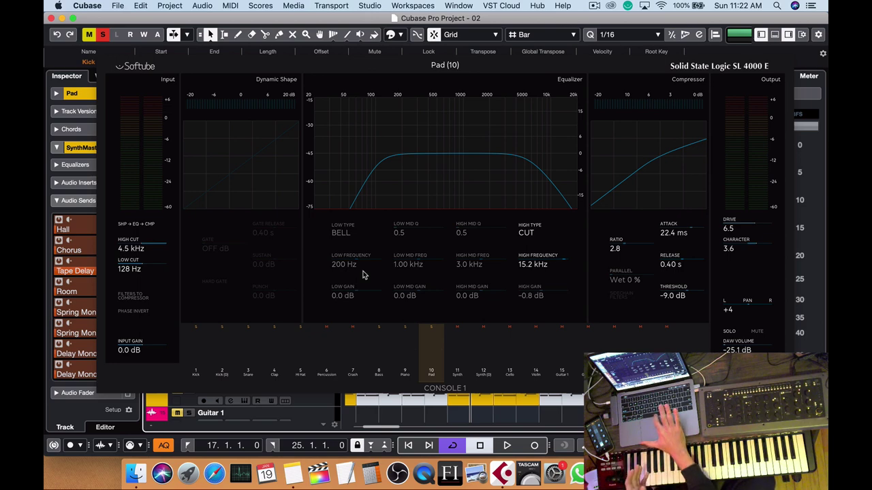
key(space)
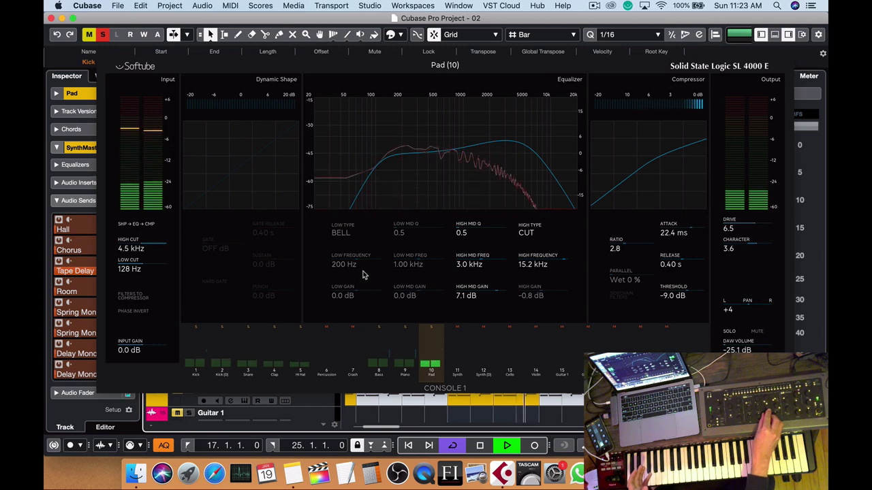
key(space)
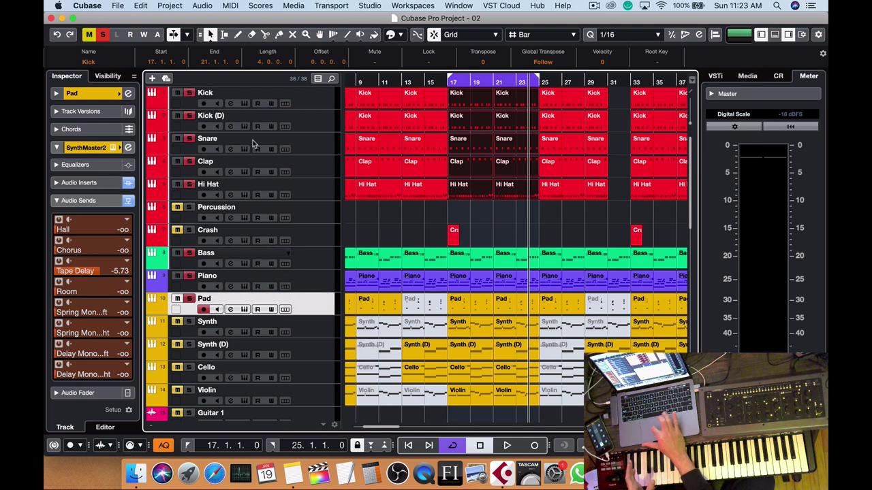
Clear all solos, play the Pad alone and show the inserts of the Tape Delay FX channel.
click(102, 36)
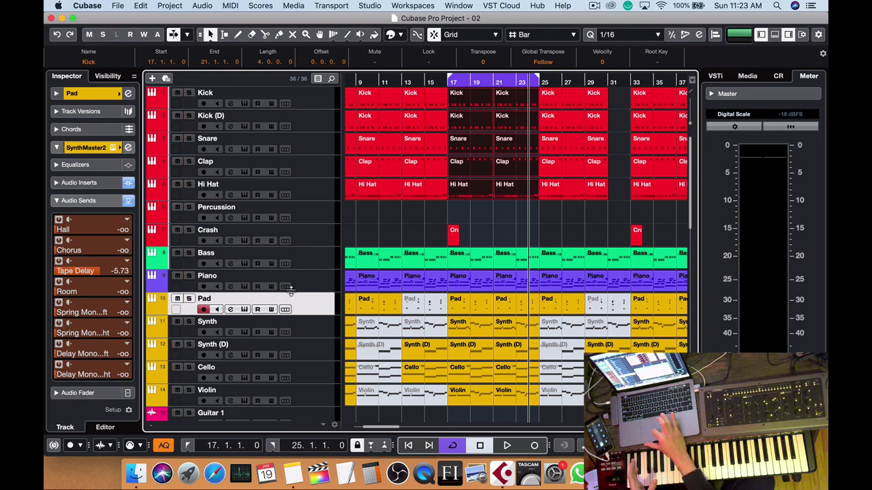
key(s)
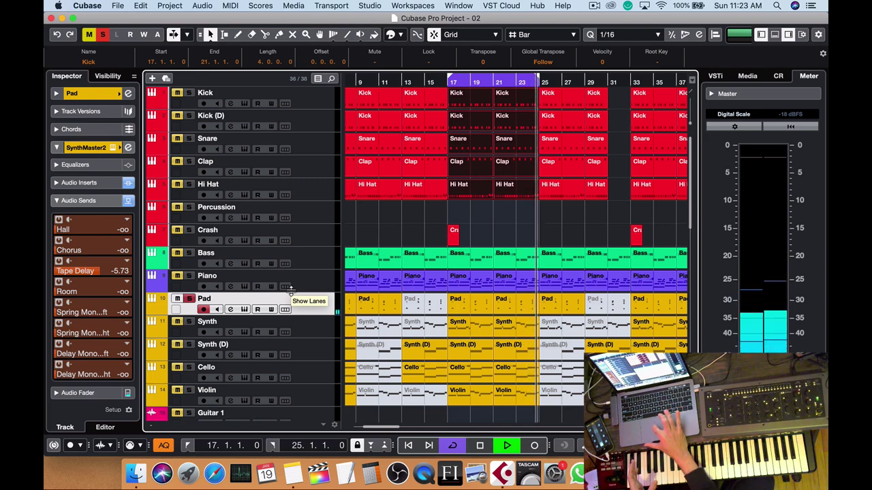
scroll(304, 300, down, 10)
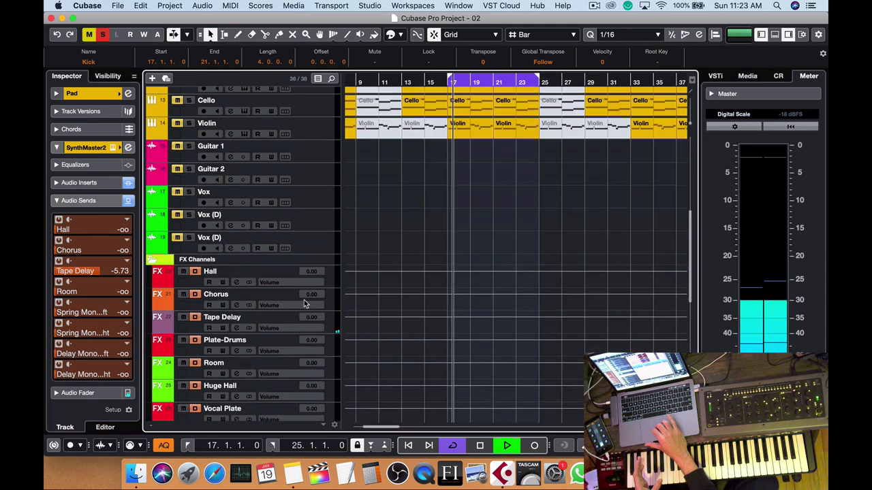
scroll(304, 300, down, 4)
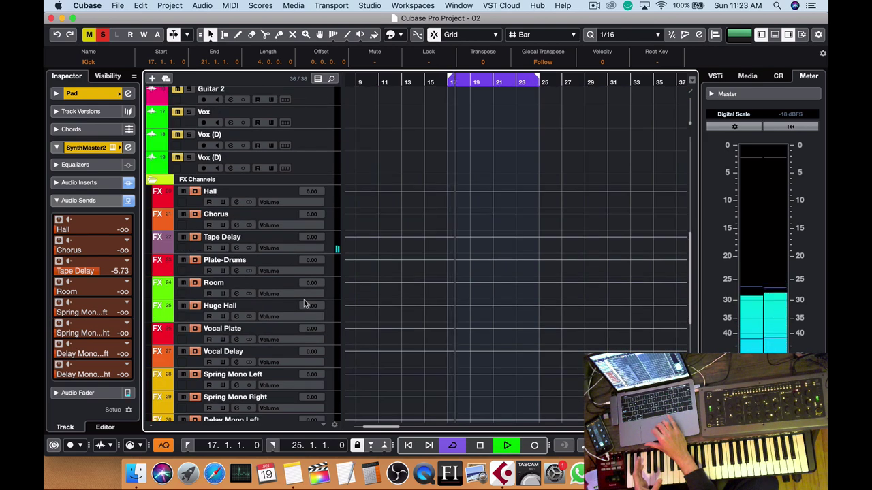
click(194, 250)
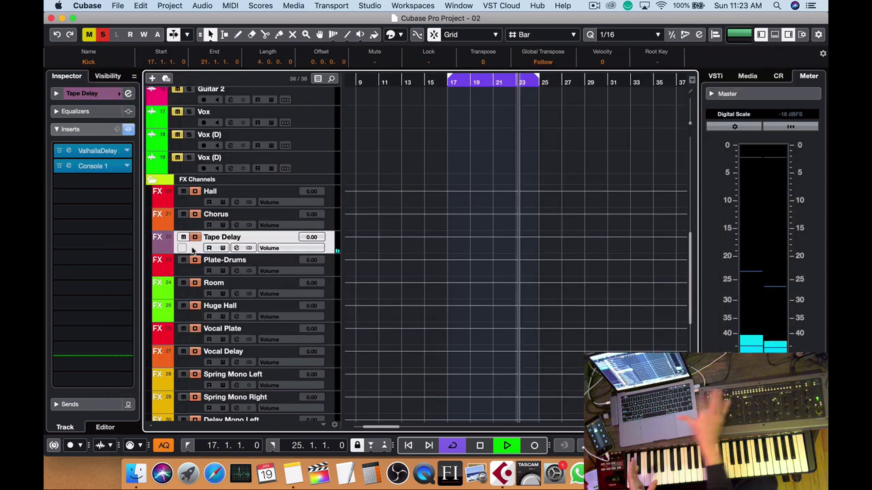
Replace the Pad's Room send with Huge Hall at -12.2 and show the inserts of the Huge Hall FX channel.
scroll(245, 232, up, 5)
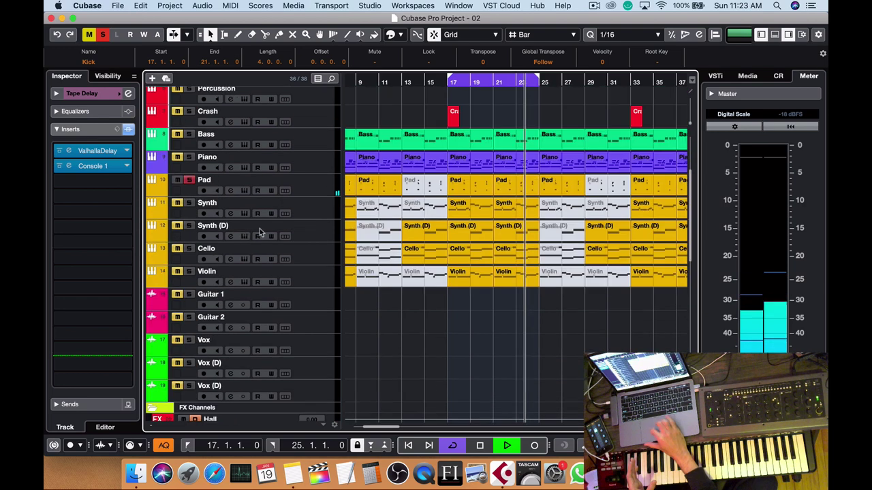
click(311, 190)
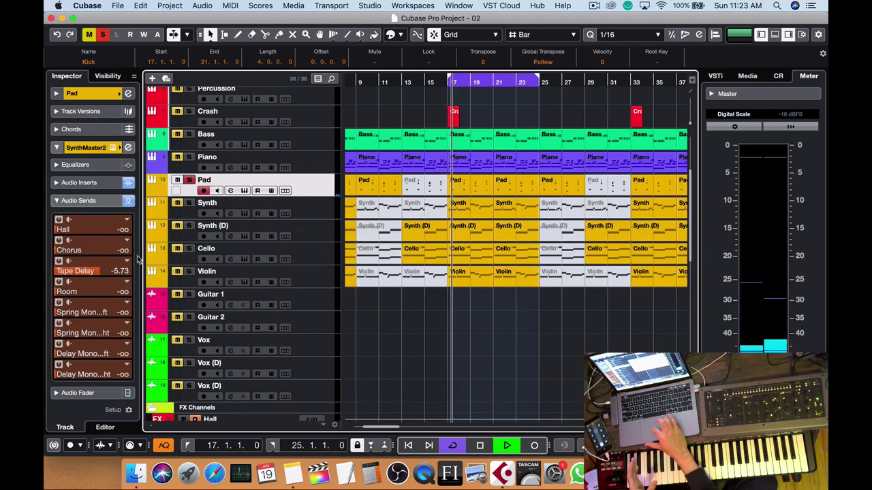
click(126, 282)
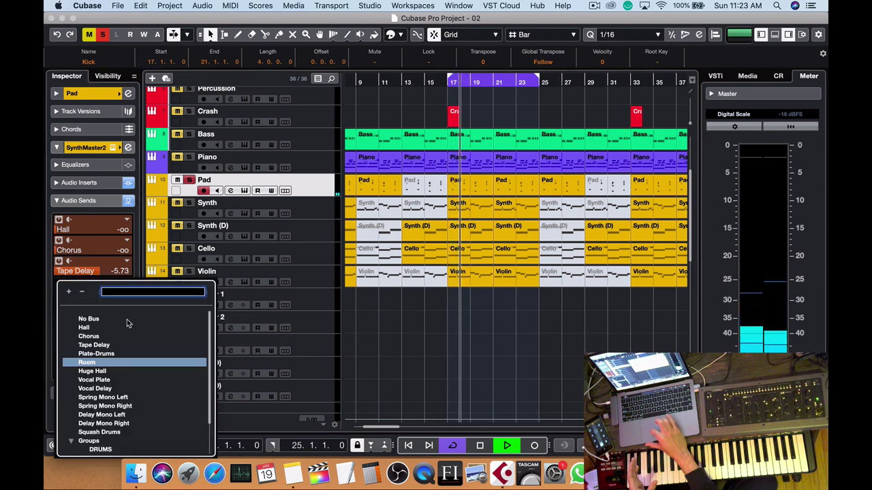
click(105, 372)
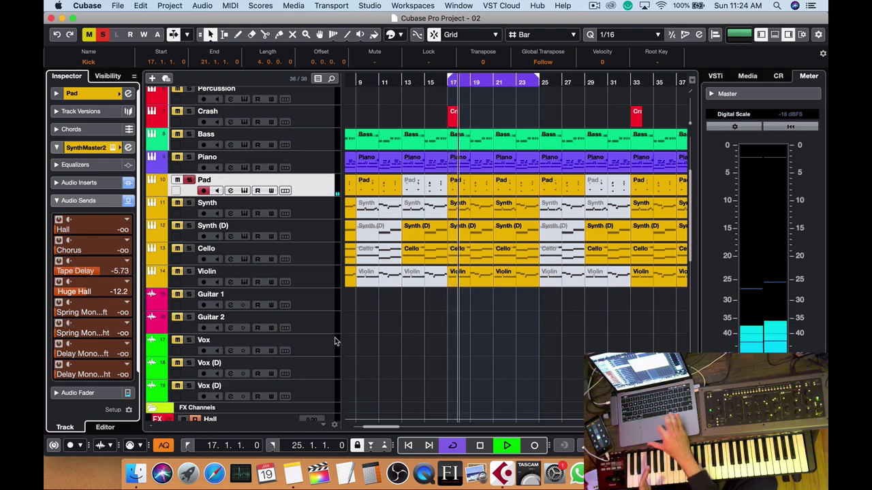
scroll(395, 317, down, 5)
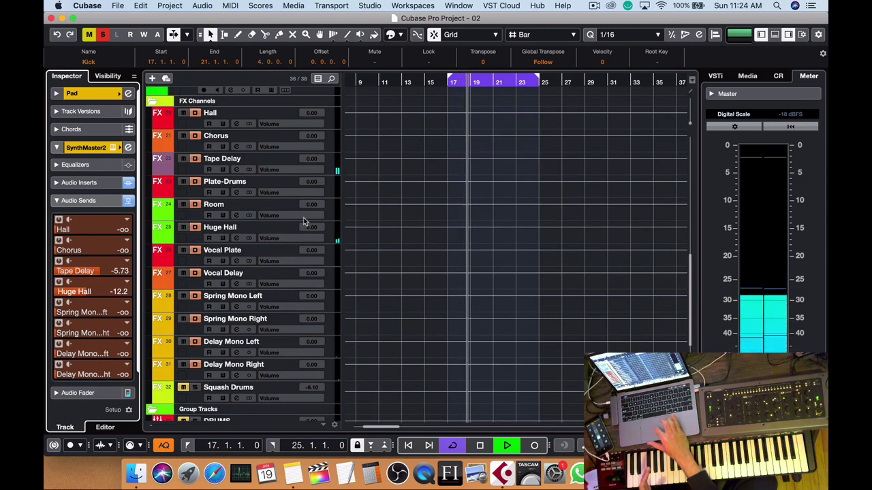
click(202, 242)
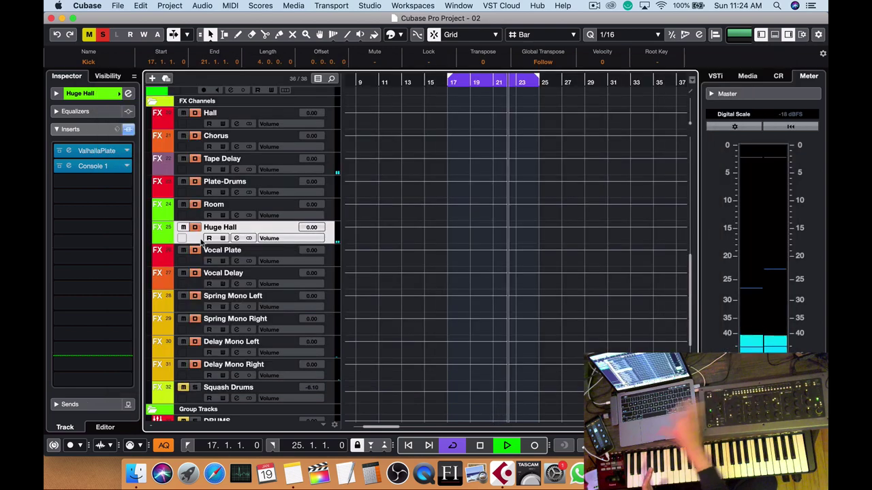
Add the Bass, Piano, Kick, Kick (D), Snare, Clap and Hi Hat tracks to the soloed Pad while the loop plays.
scroll(210, 214, up, 10)
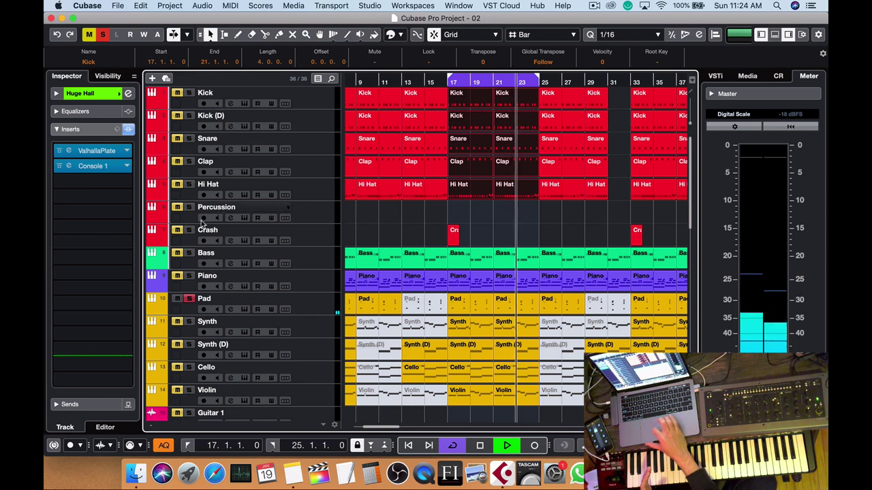
click(190, 253)
click(189, 276)
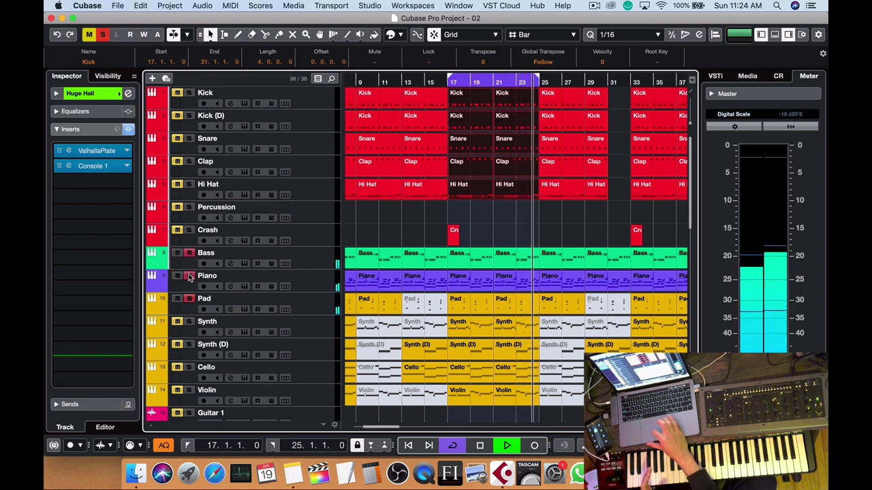
click(189, 92)
click(189, 115)
click(189, 138)
click(189, 161)
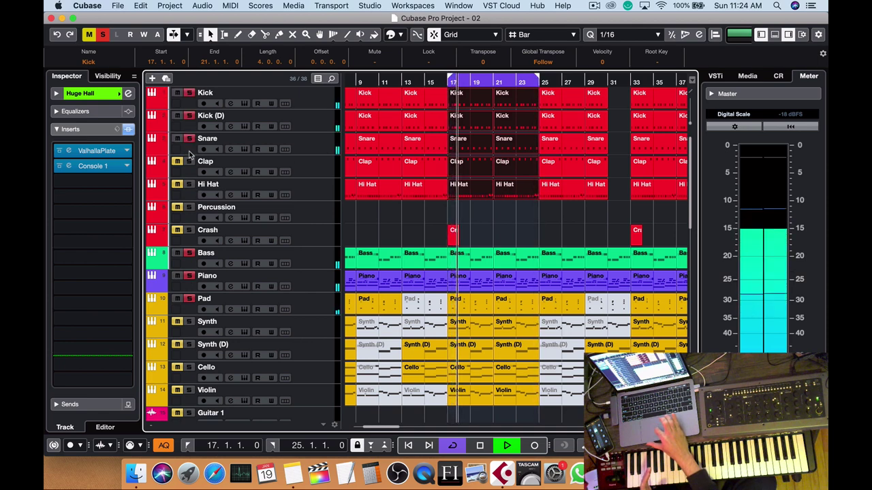
click(189, 183)
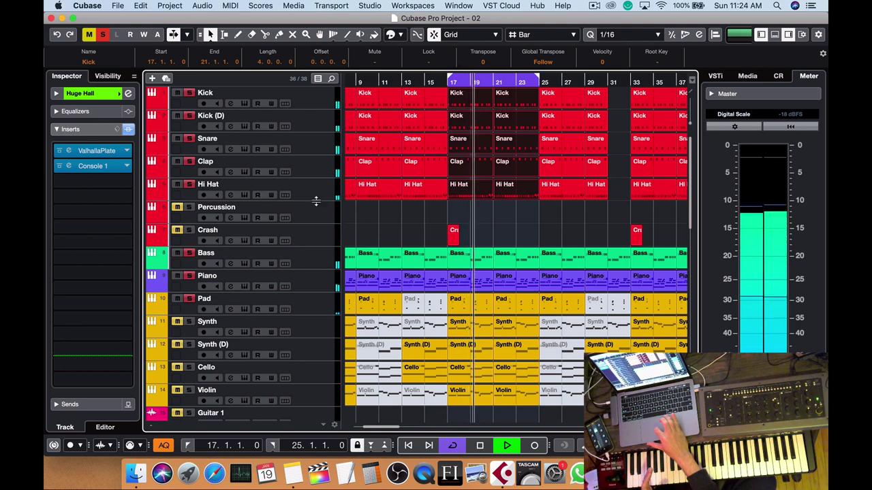
Select the Clap track during playback, stop the loop, clear all solos and select the Snare track.
click(316, 169)
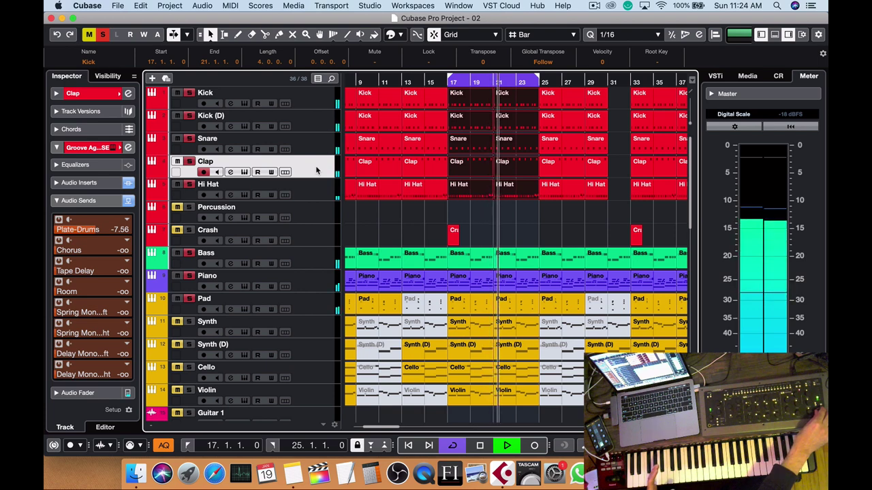
key(space)
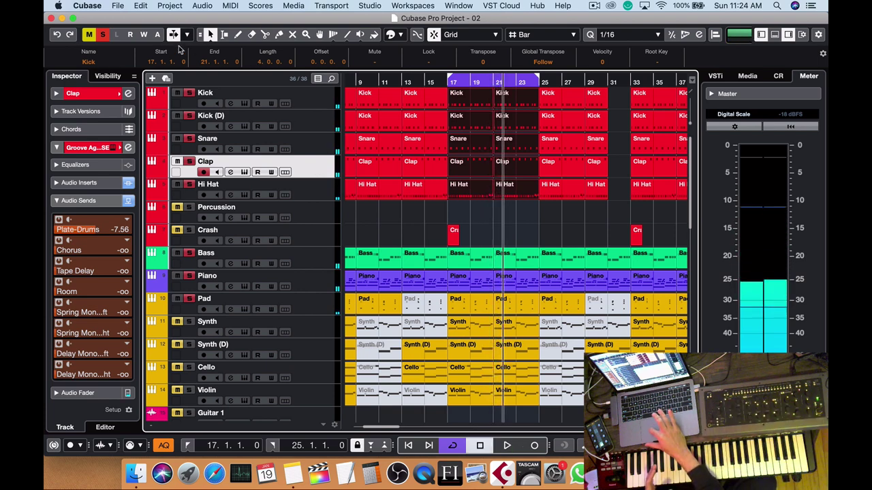
click(88, 34)
click(305, 139)
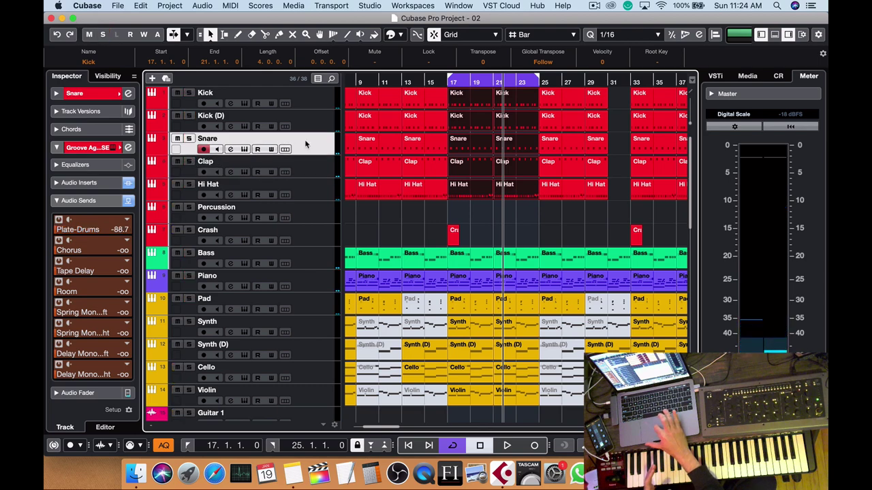
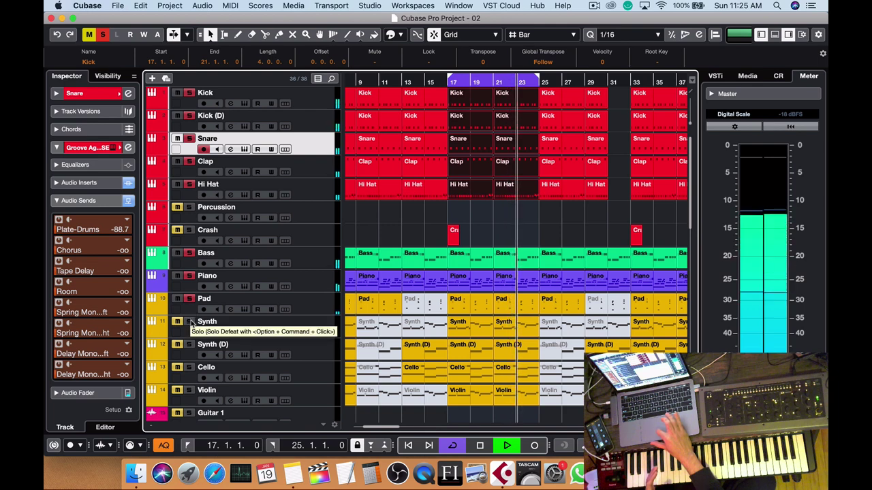
Add the Synth track to the soloed mix, select its channel and stop playback after listening to it.
click(190, 322)
click(311, 326)
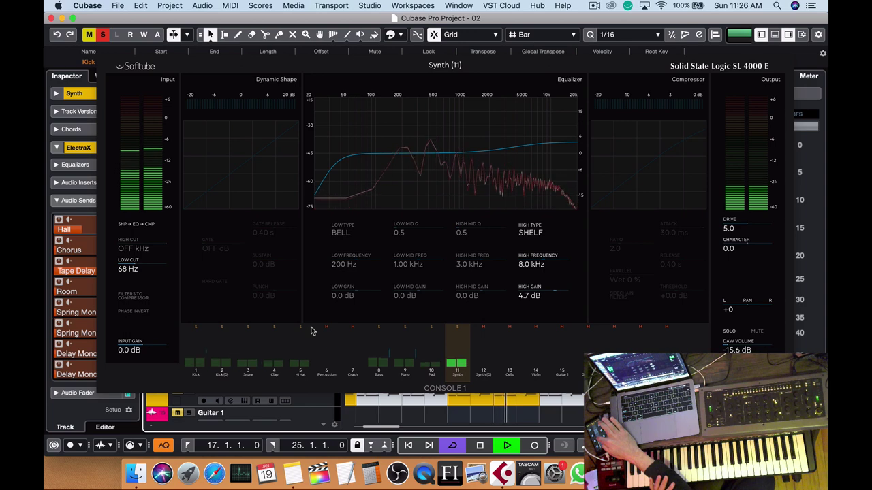
key(space)
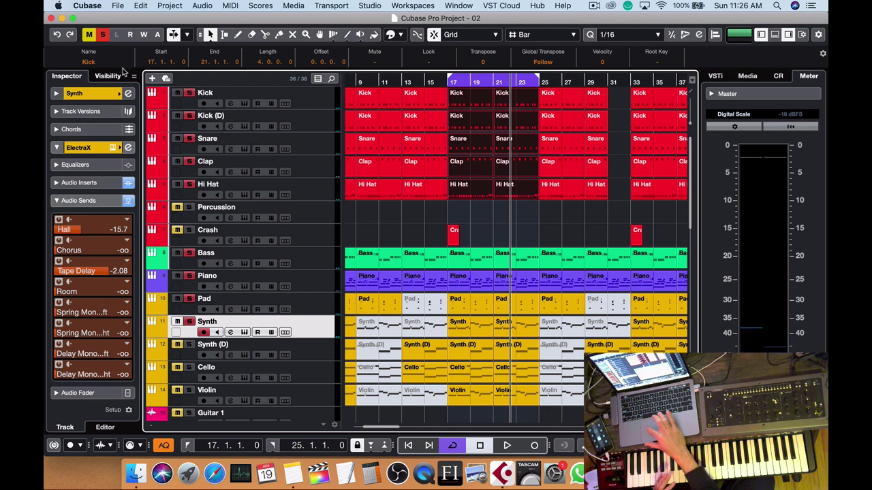
Clear all solos, play Synth (D) alone, add the Bass, Piano, Pad and Synth one by one, and select Synth (D).
click(104, 38)
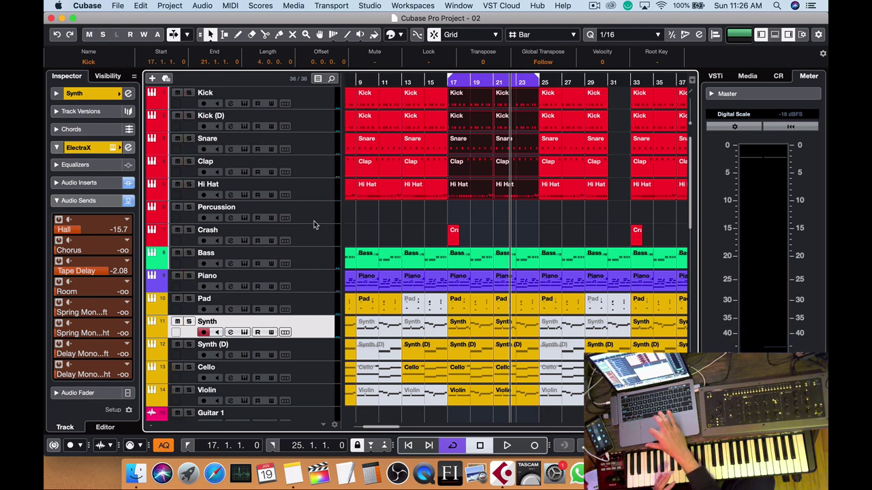
click(189, 345)
key(space)
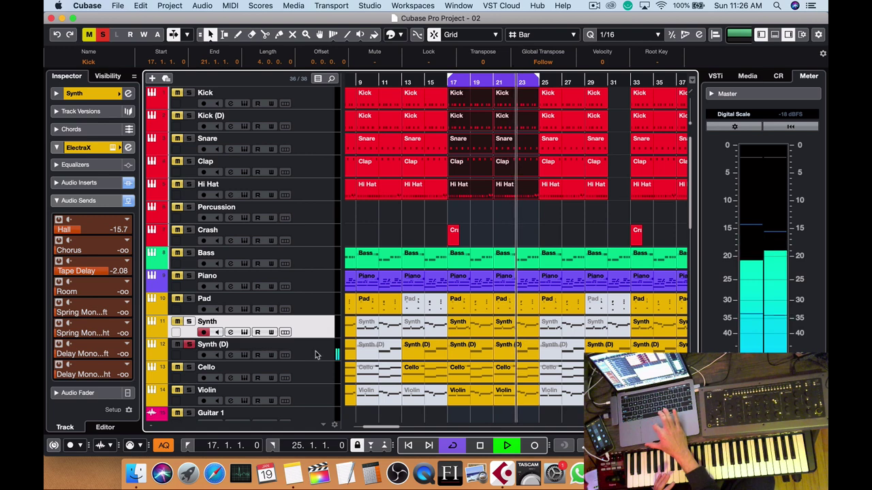
click(189, 253)
click(189, 276)
click(188, 298)
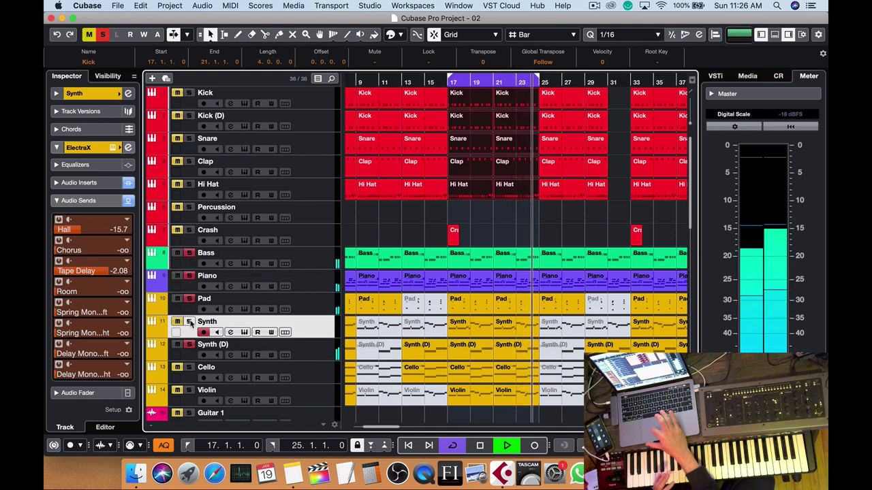
click(311, 346)
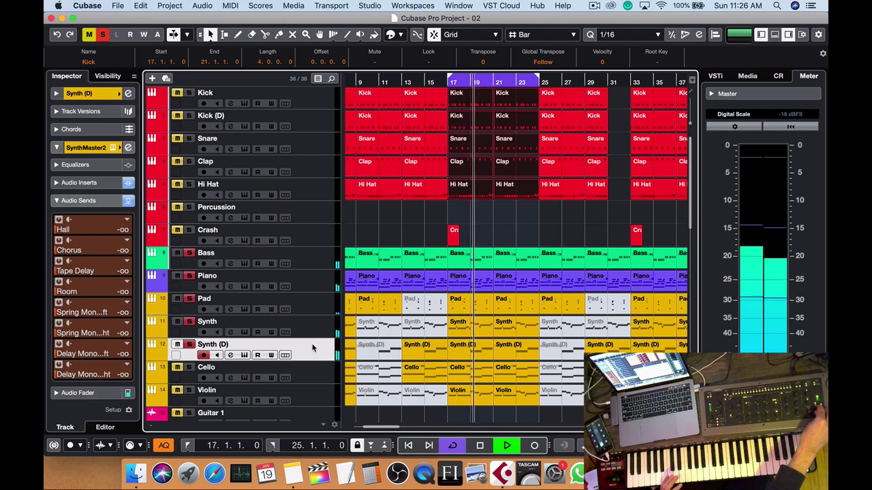
Reduce the solos to Synth (D) only, replay the loop and pan the track fully left in its basic track settings.
key(space)
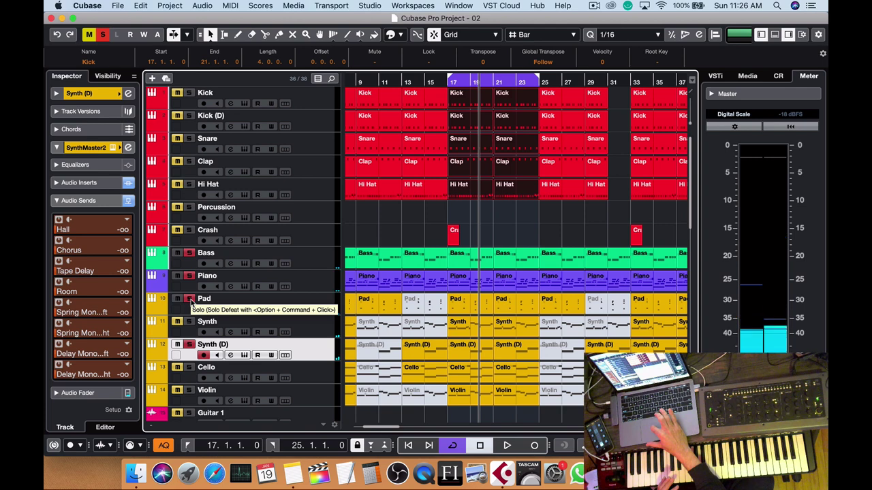
click(189, 299)
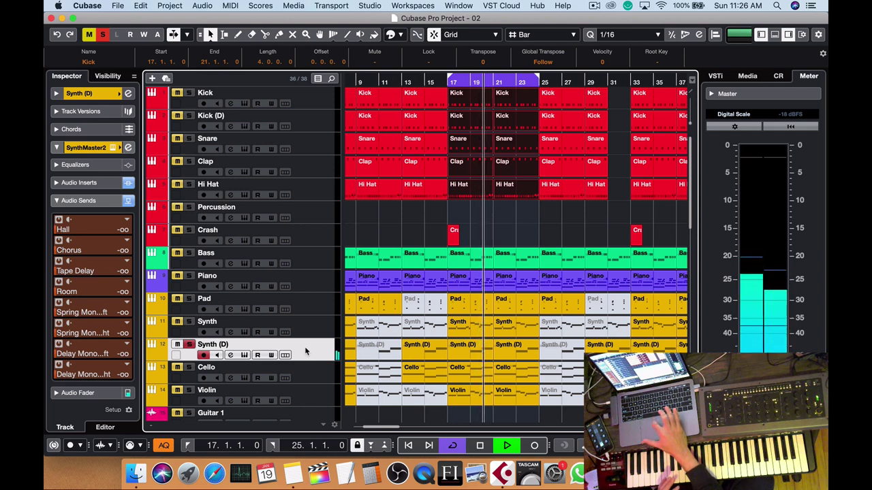
click(75, 93)
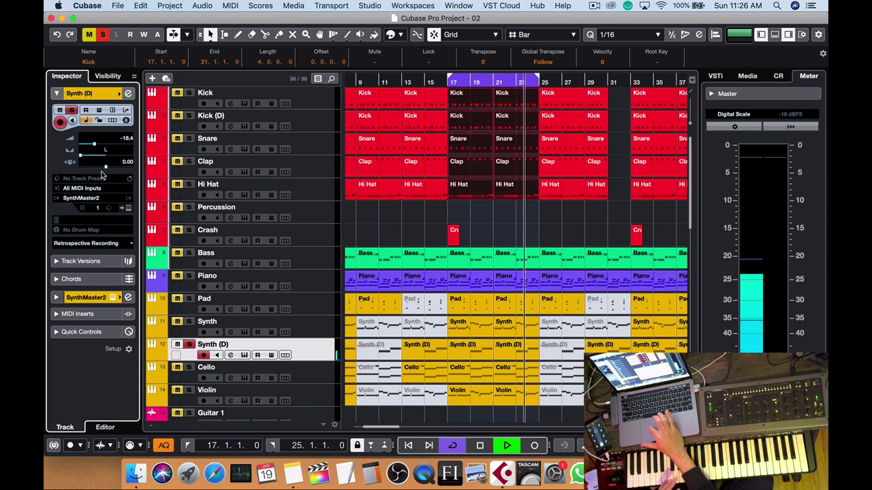
Open the Synth (D) instrument's audio sends and set the Spring Mono Right send to -10.3 during playback.
click(61, 298)
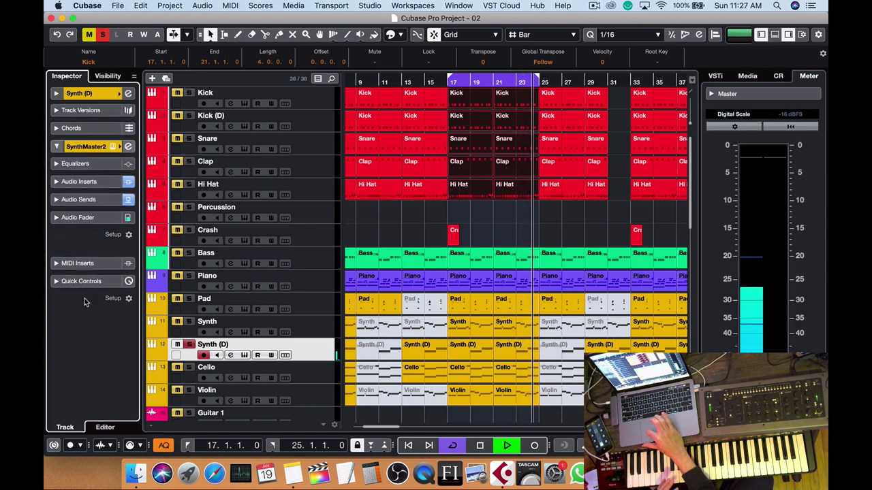
click(81, 199)
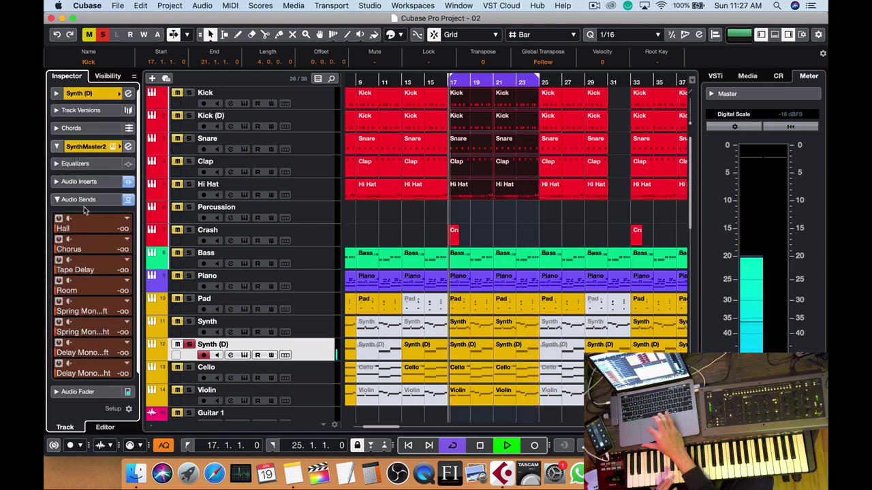
click(126, 325)
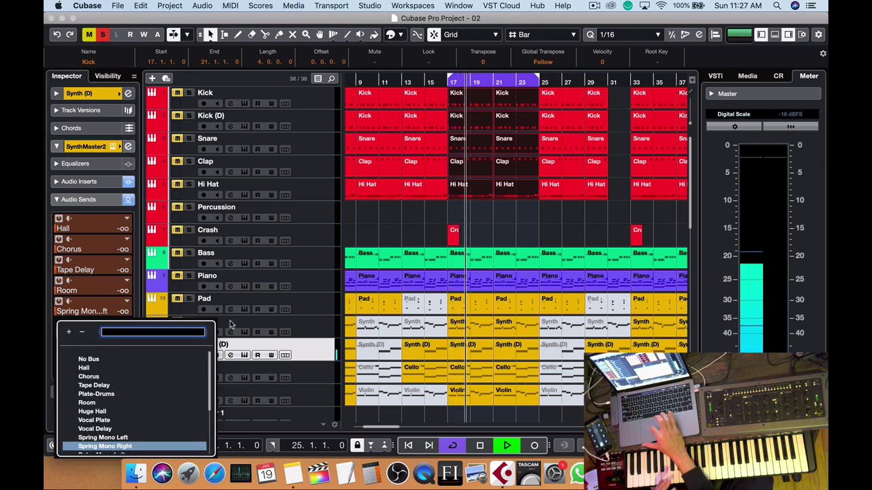
click(326, 308)
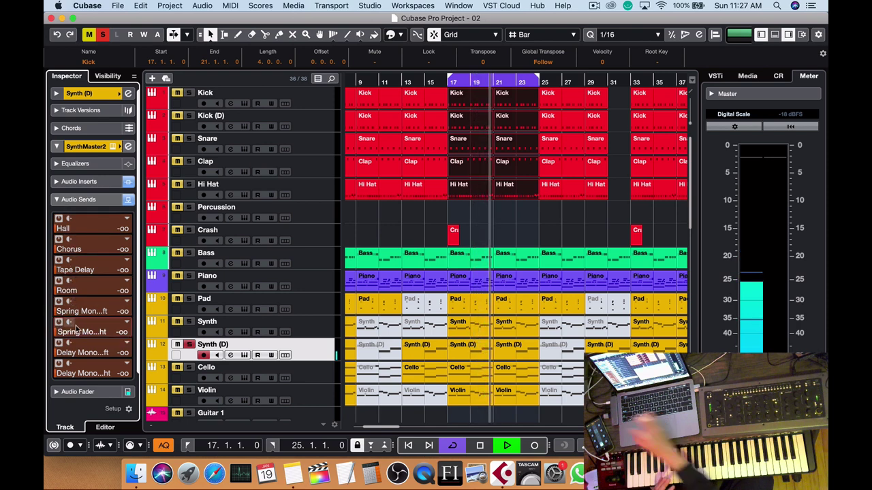
scroll(76, 329, up, 5)
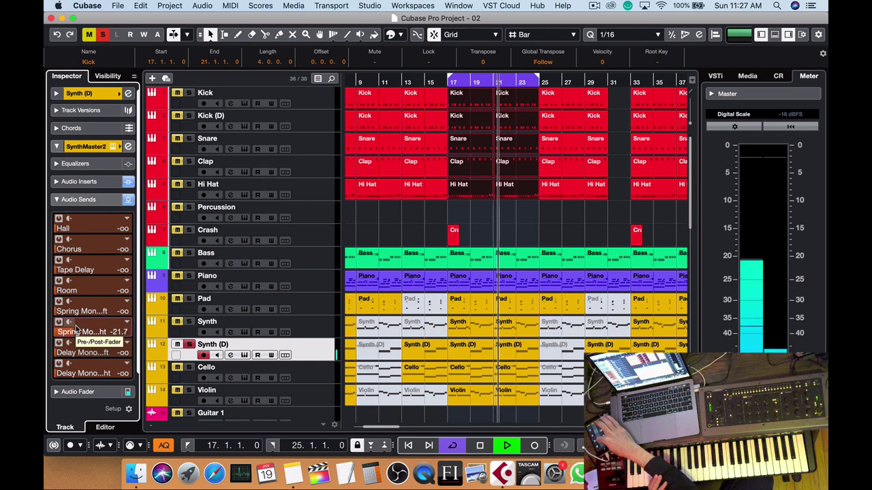
scroll(76, 329, up, 4)
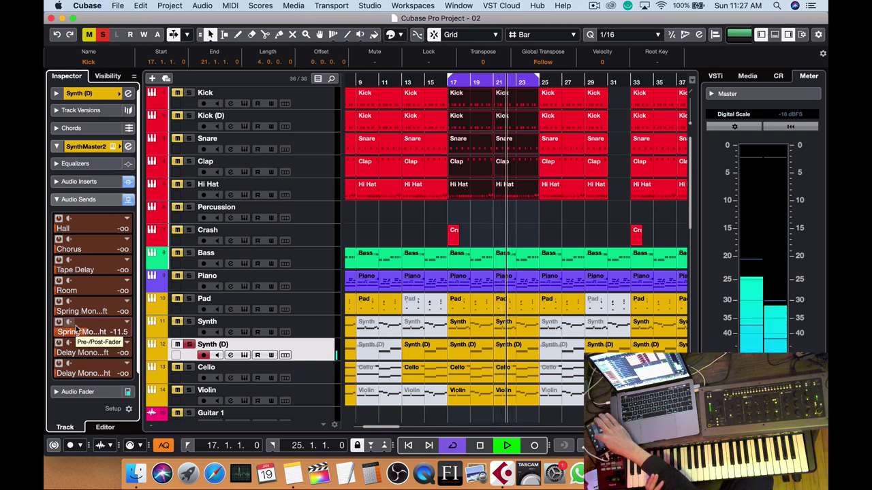
scroll(76, 329, up, 1)
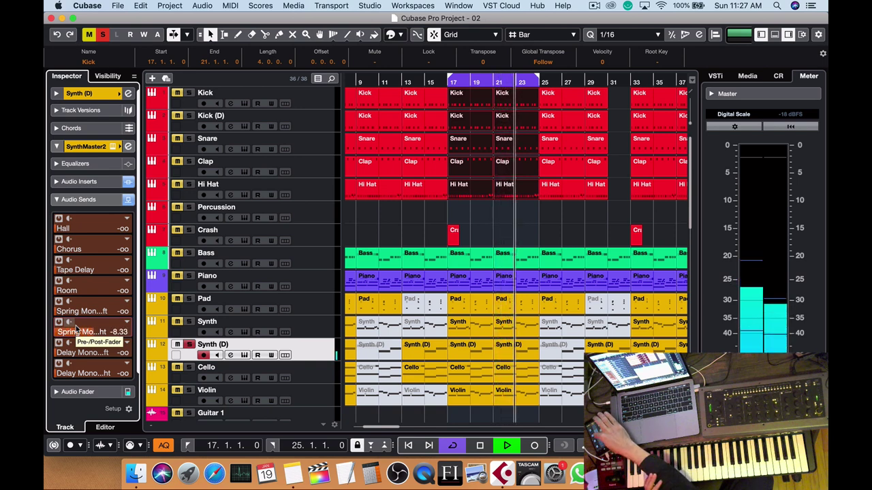
scroll(76, 329, down, 1)
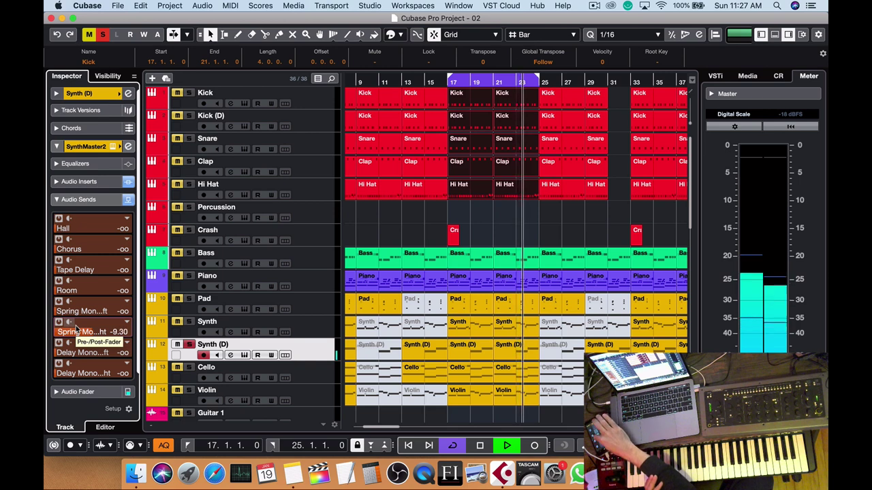
scroll(76, 329, down, 1)
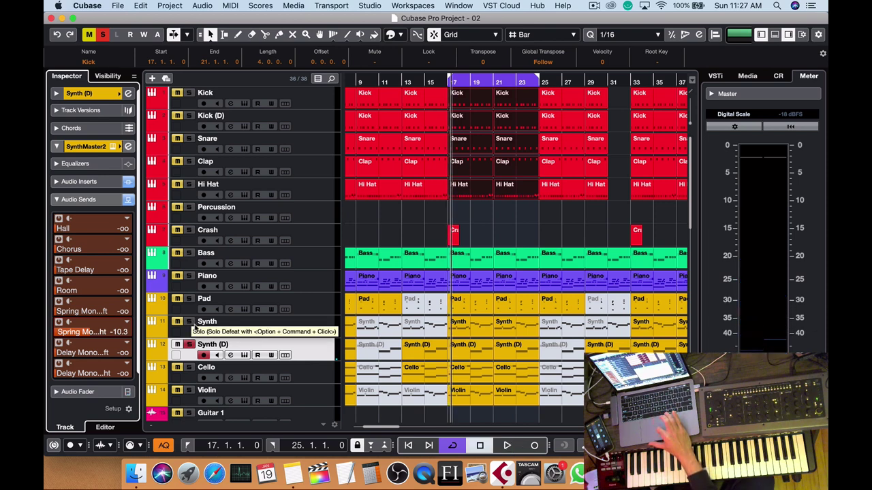
Solo Synth, Pad, Piano and Bass together with Synth (D), play the loop briefly, stop it and clear all solos.
click(191, 323)
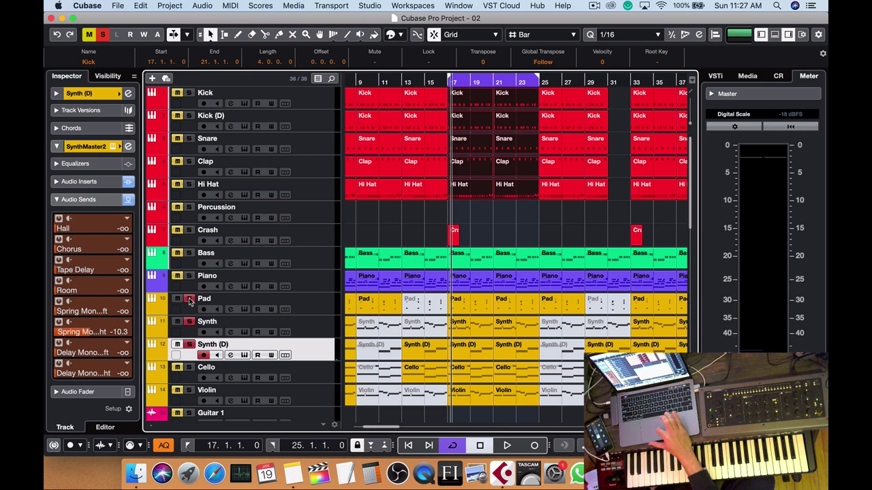
key(space)
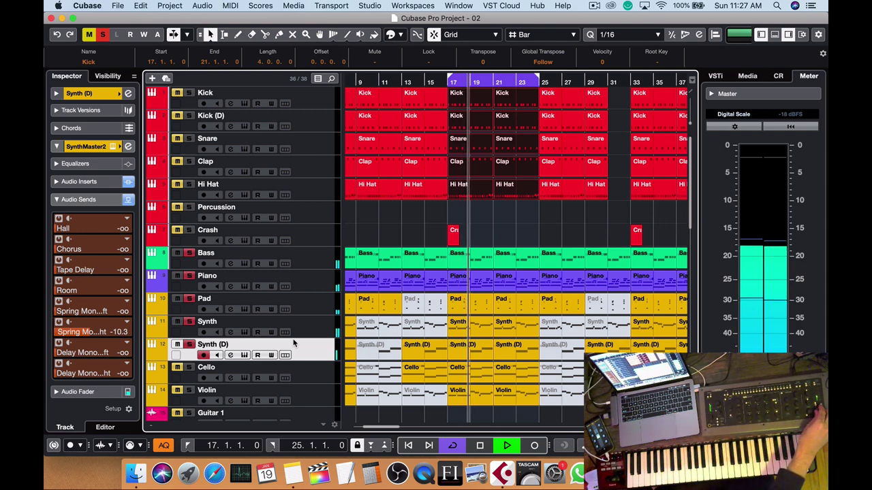
key(space)
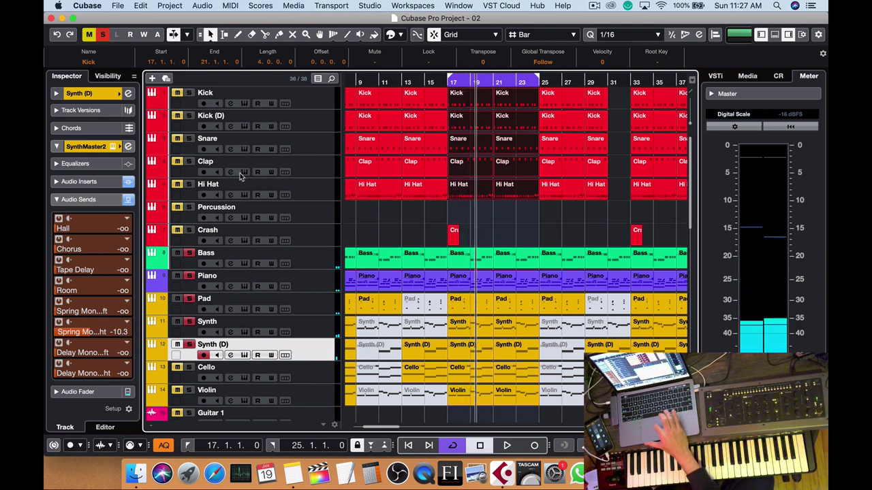
click(103, 36)
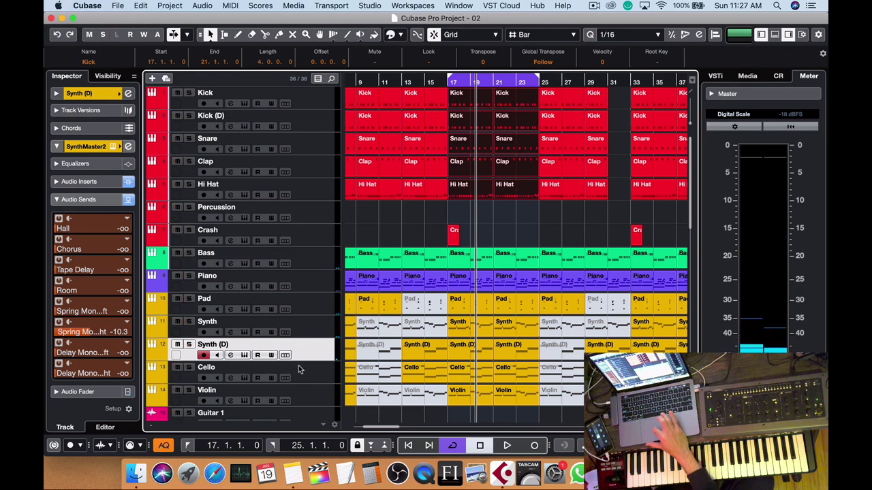
Solo the Bass, Piano, Pad and Synth, add and select the Violin during playback, then stop and clear all solos.
scroll(302, 365, down, 2)
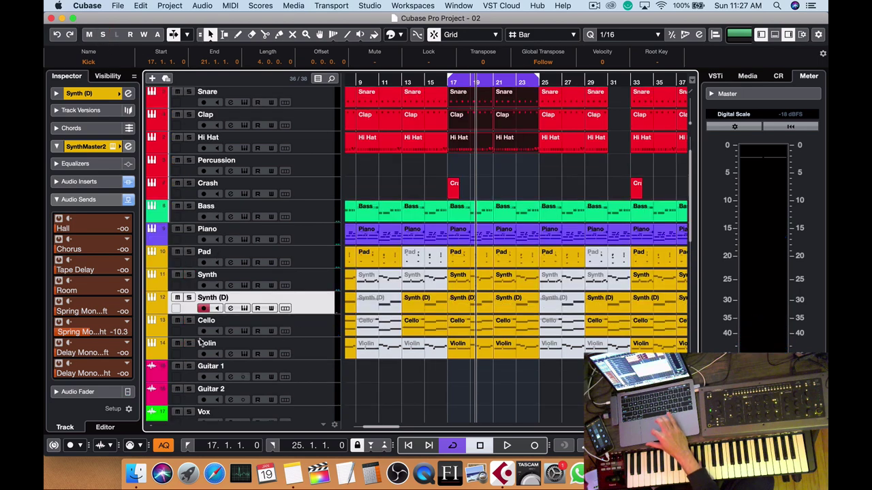
click(190, 206)
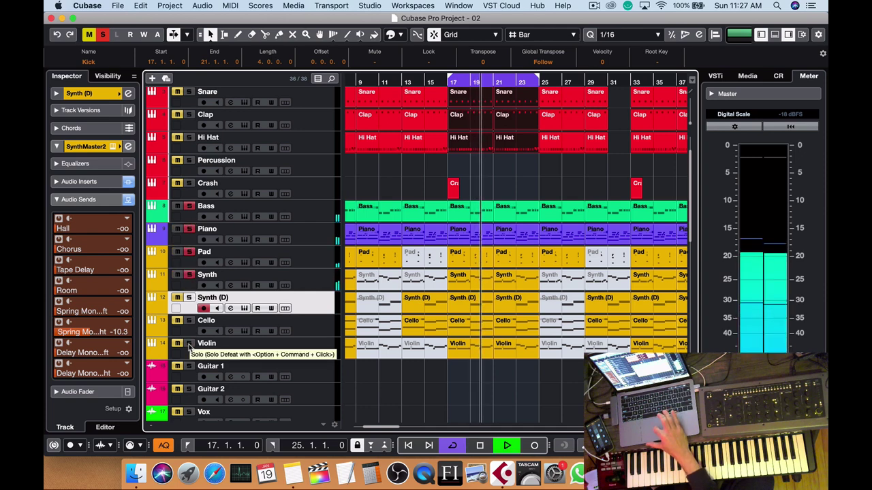
click(312, 351)
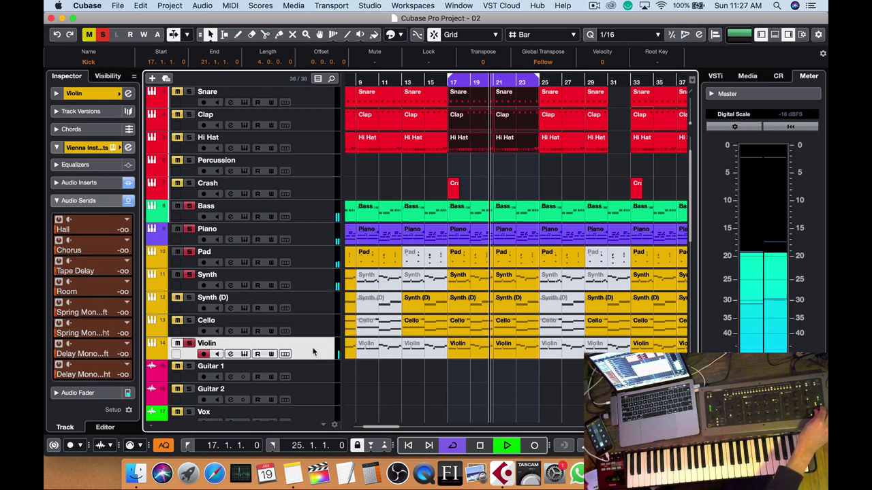
key(space)
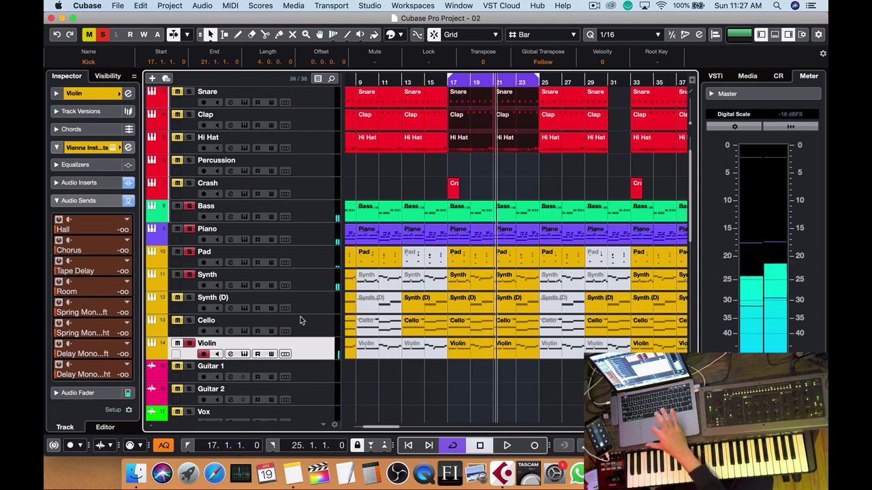
click(103, 35)
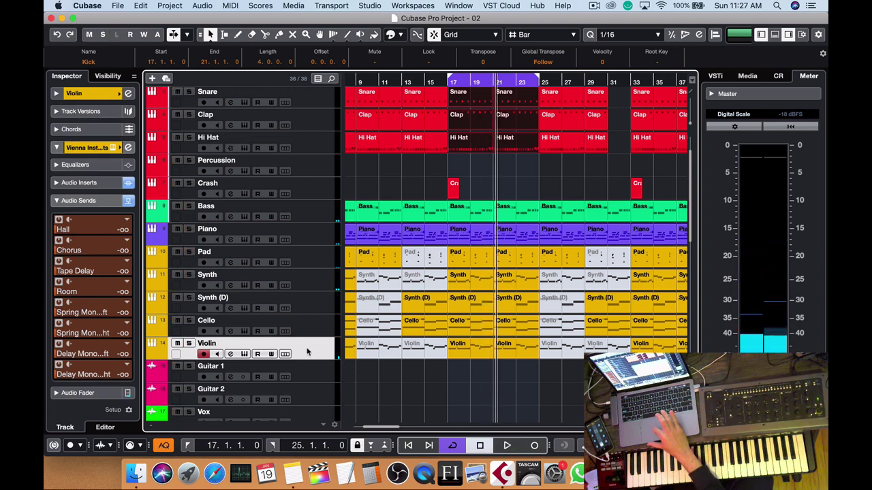
Play the Violin alone, pan it fully to the right, set its Hall send to -4.10 and stop playback.
key(s)
key(space)
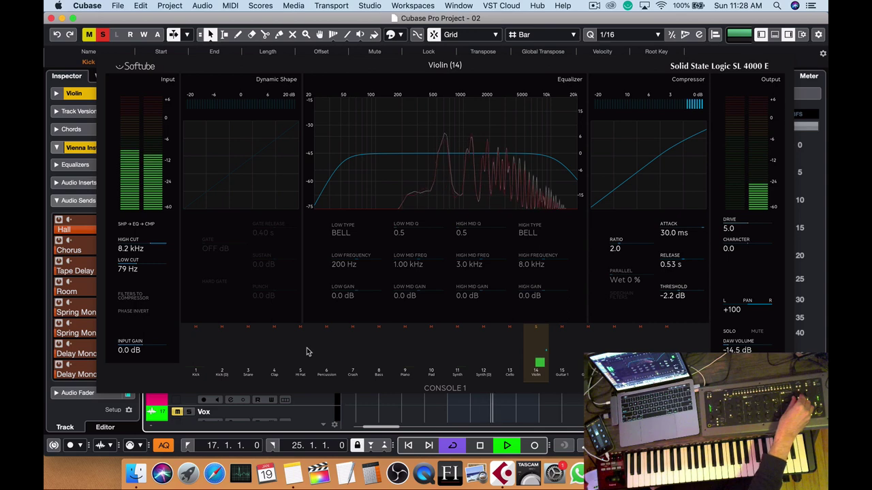
key(space)
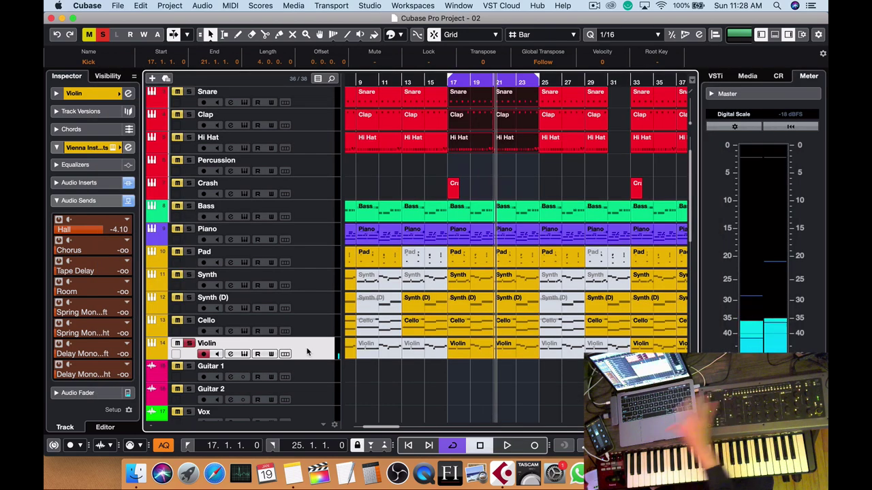
Add the Cello to the soloed Violin, set the Cello's Hall send to -19.9 during playback, stop and clear all solos.
click(191, 321)
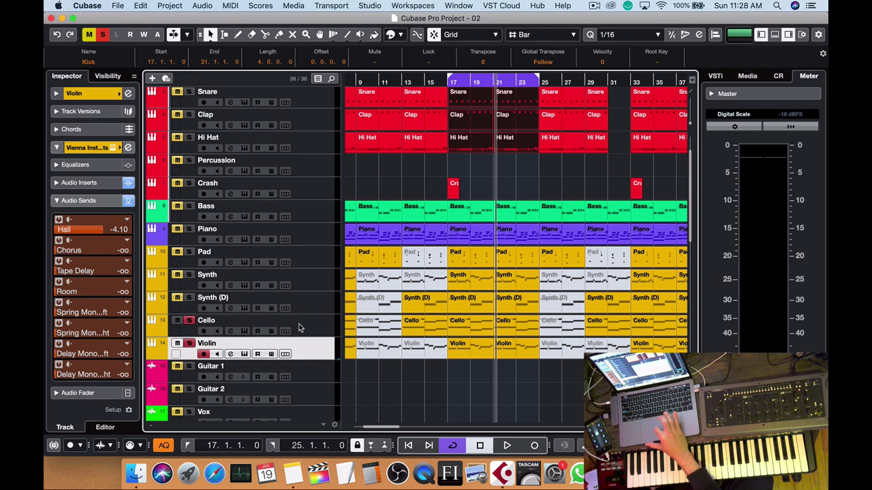
click(250, 323)
key(space)
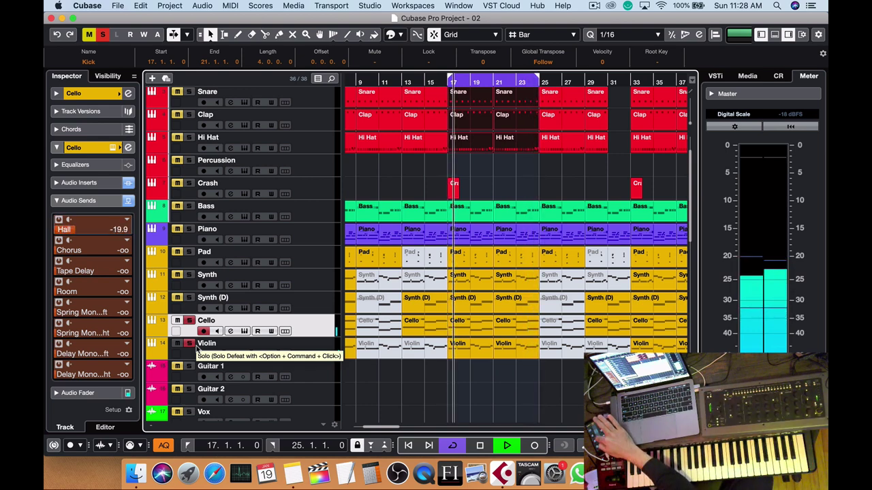
key(space)
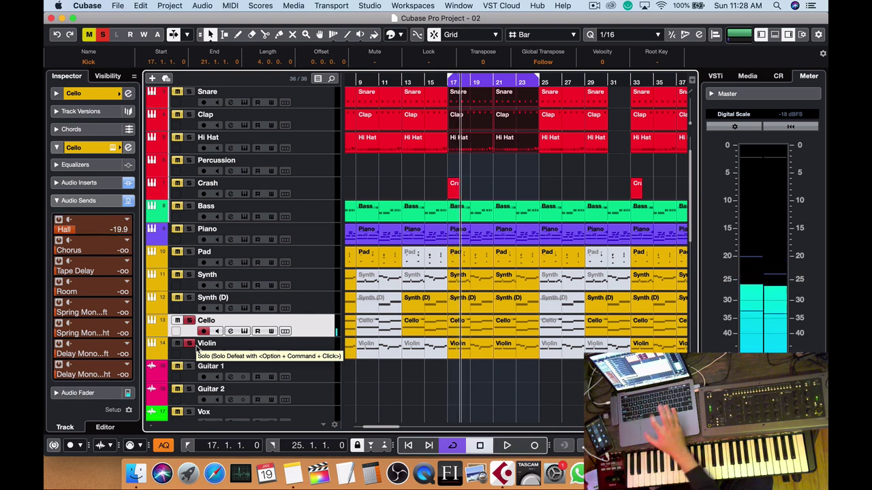
click(104, 36)
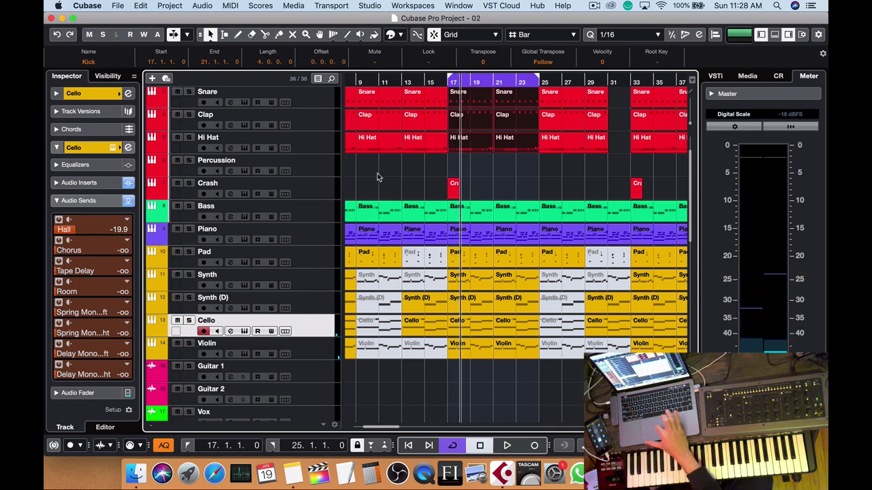
Solo the Kick, Kick (D), Snare, Clap and Hi Hat one by one while the loop plays, select Hi Hat and stop playback.
scroll(365, 184, up, 2)
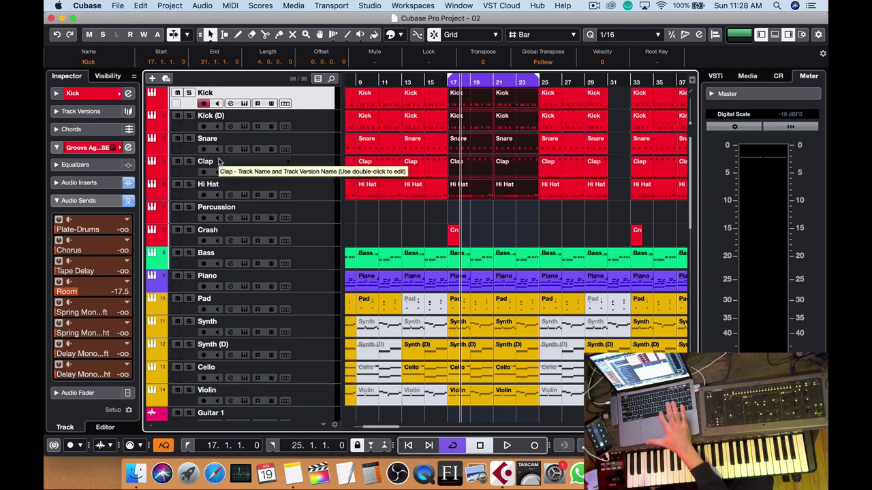
key(space)
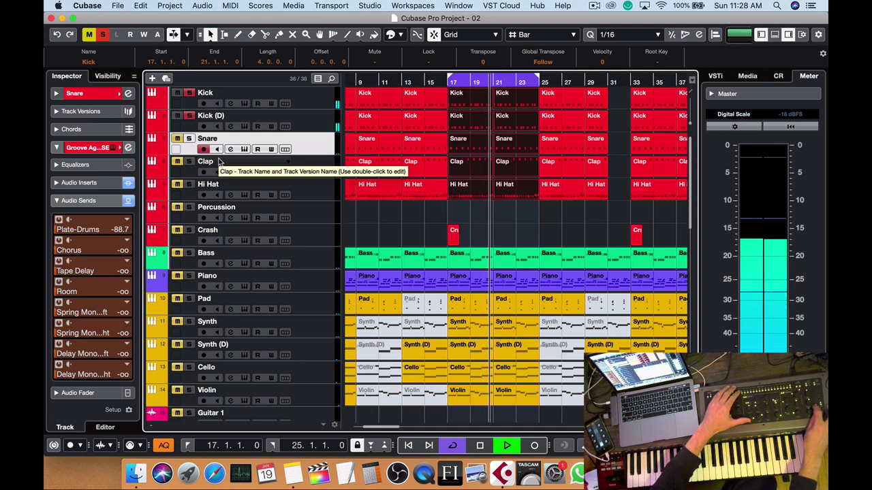
click(218, 161)
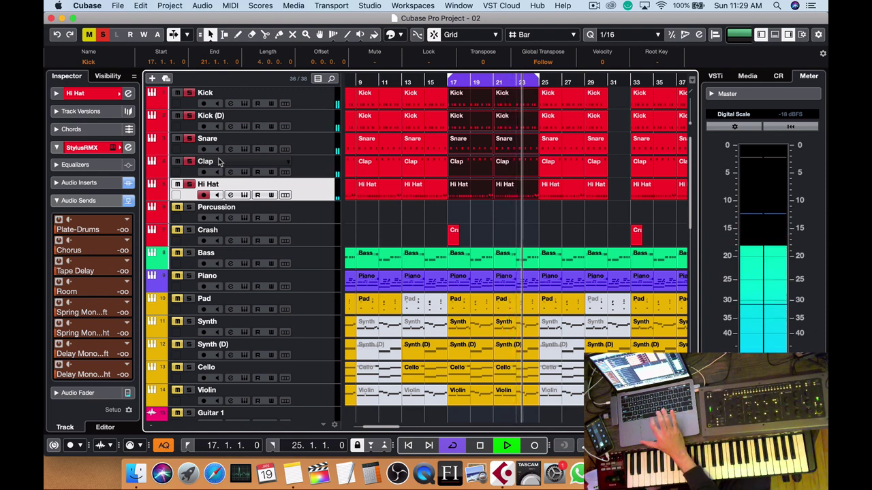
key(space)
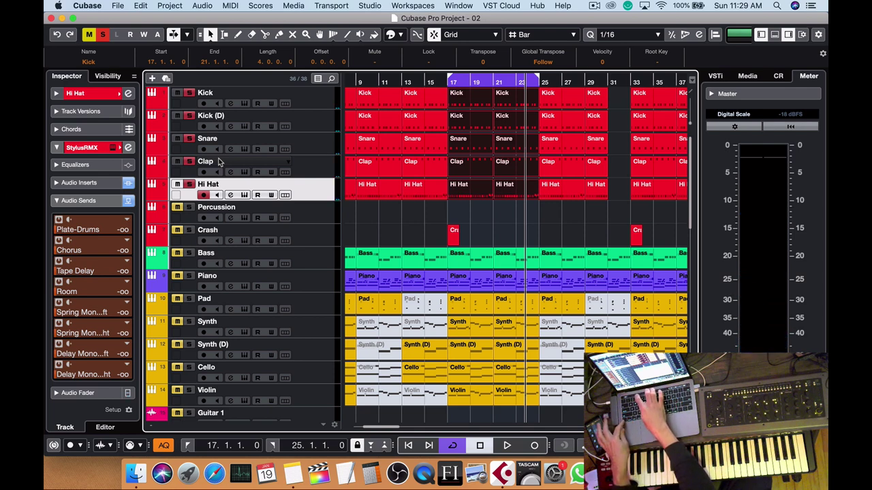
Open the MixConsole, show the inserts of the effect and group channels, and adjust the fader of the Squash Drums effect channel.
key(F3)
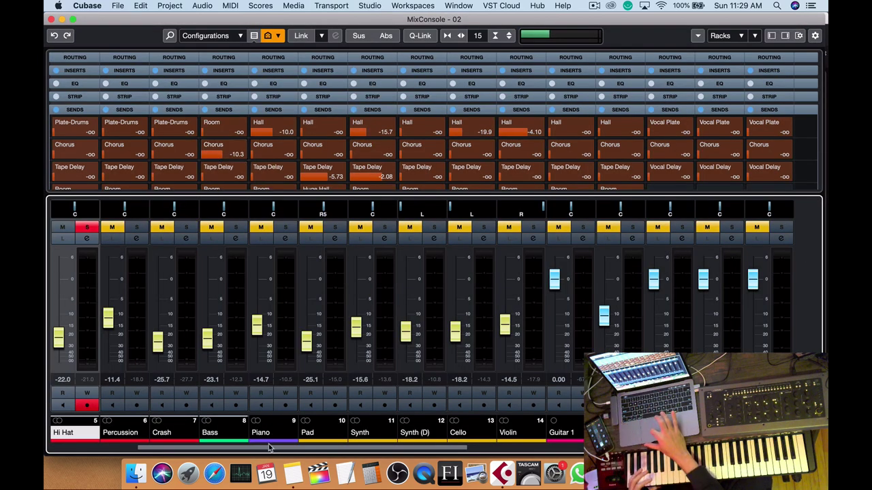
drag(268, 451, 622, 451)
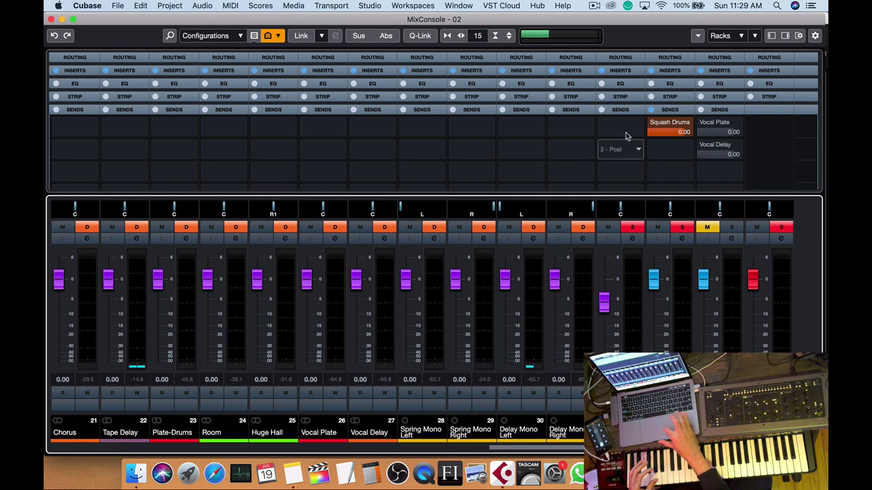
click(625, 70)
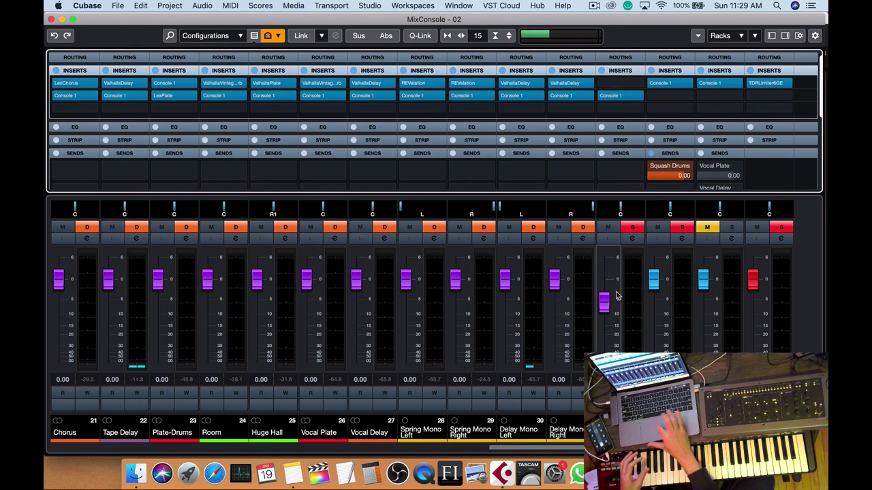
drag(606, 303, 611, 347)
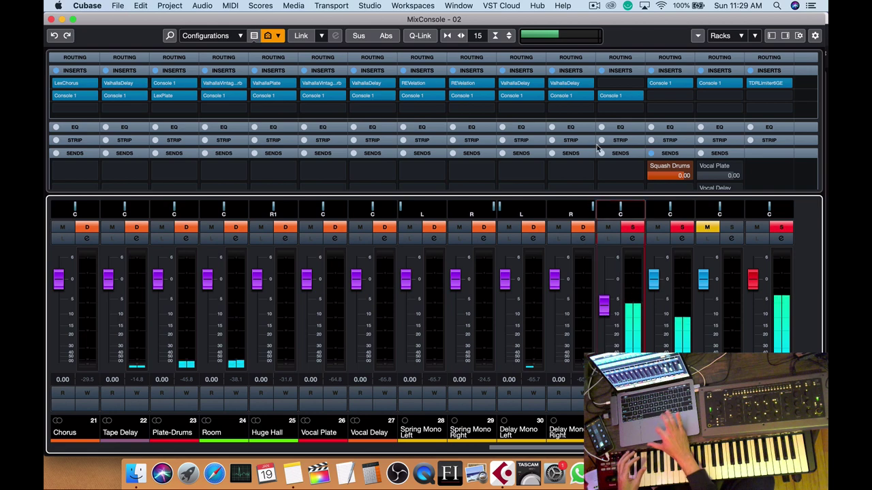
Check the Console 1 inserts on the Squash Drums channel and the drum group feeding it, and return to the project window.
click(608, 98)
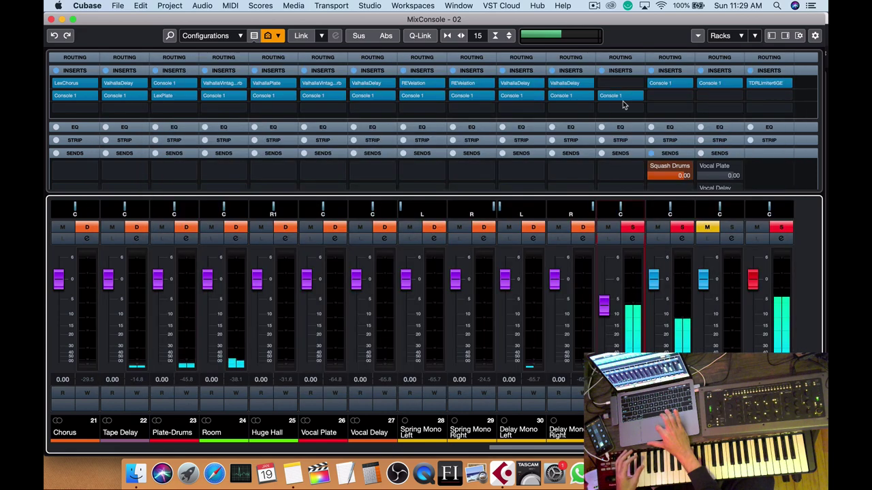
click(664, 84)
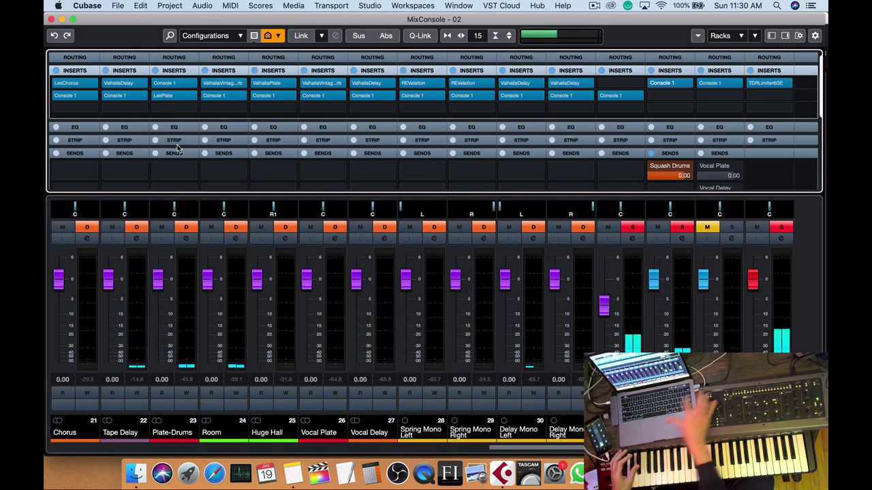
key(F3)
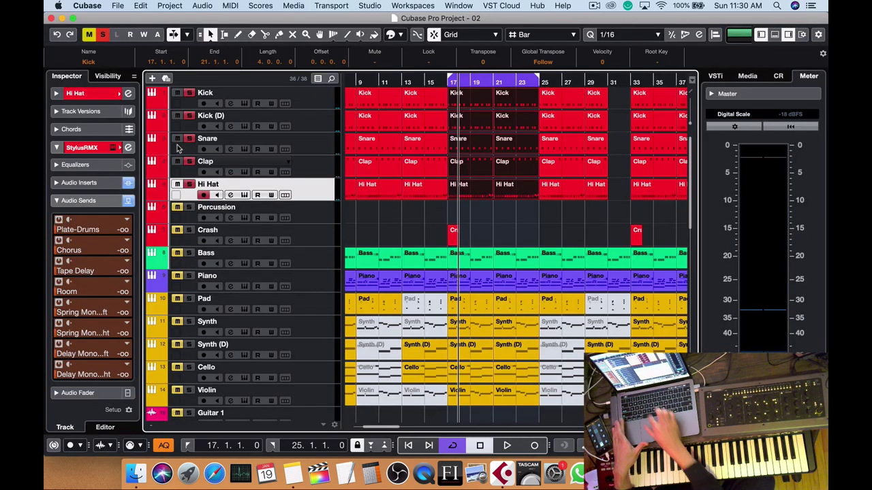
Play the loop and add the Bass, Piano, Pad and Synth one by one to the soloed drums.
key(space)
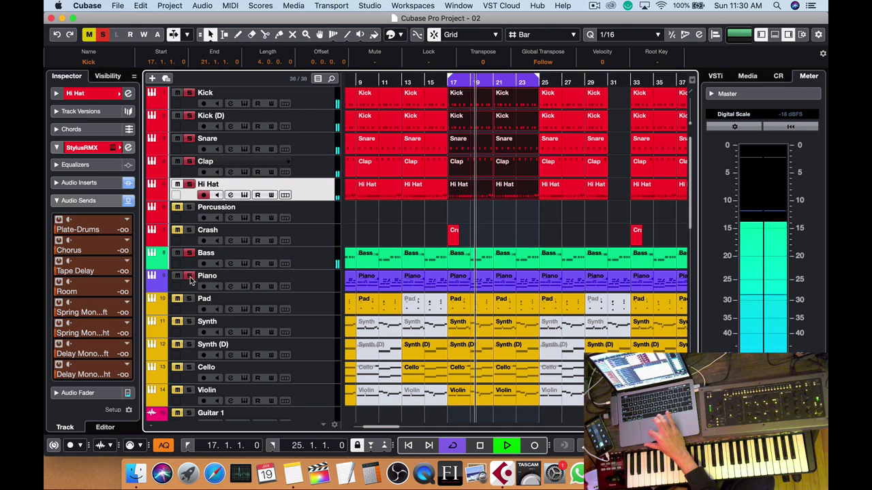
click(315, 282)
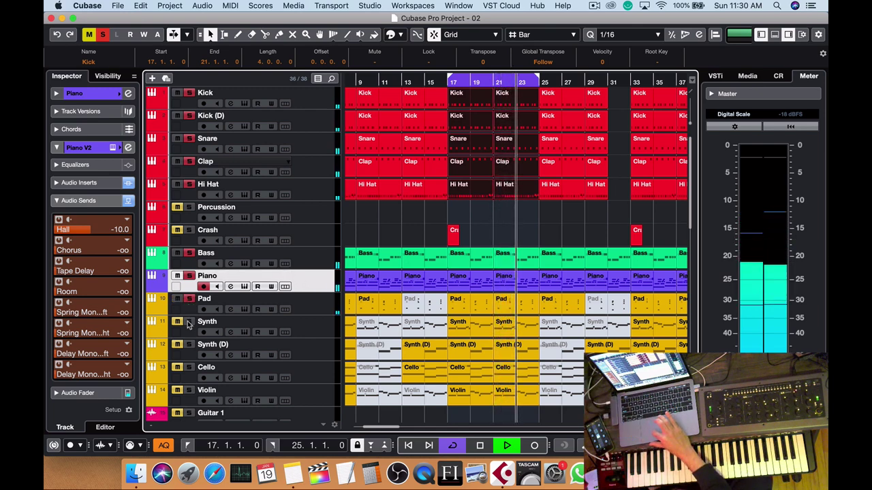
click(310, 330)
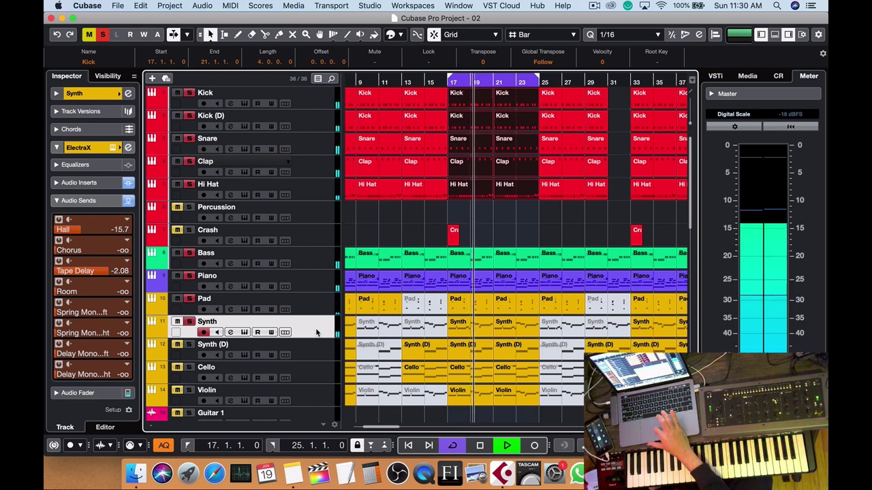
Add the Synth (D) to the soloed tracks and set its Spring Mono Right send to -3.91 during playback.
click(307, 353)
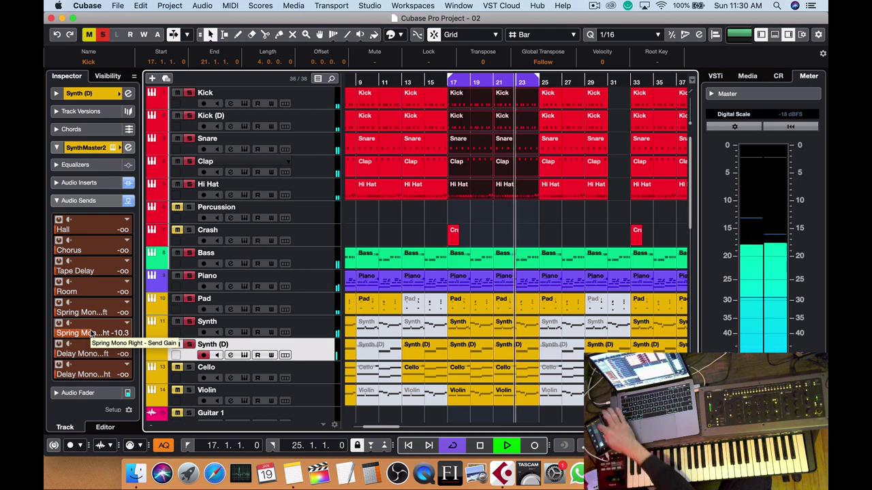
scroll(91, 333, up, 10)
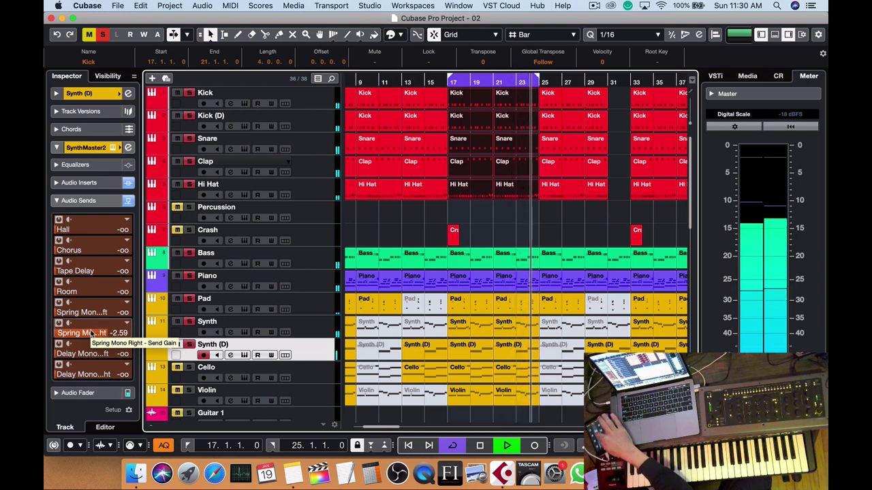
scroll(91, 333, down, 1)
scroll(92, 333, down, 1)
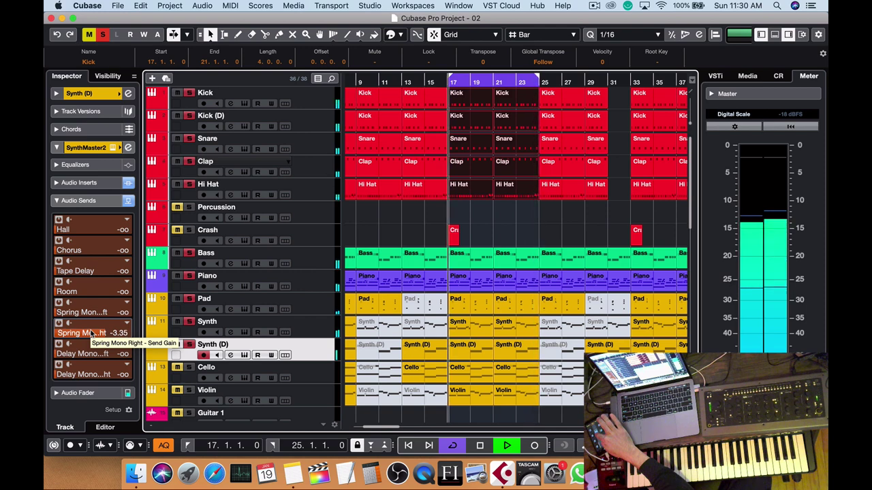
scroll(91, 333, down, 1)
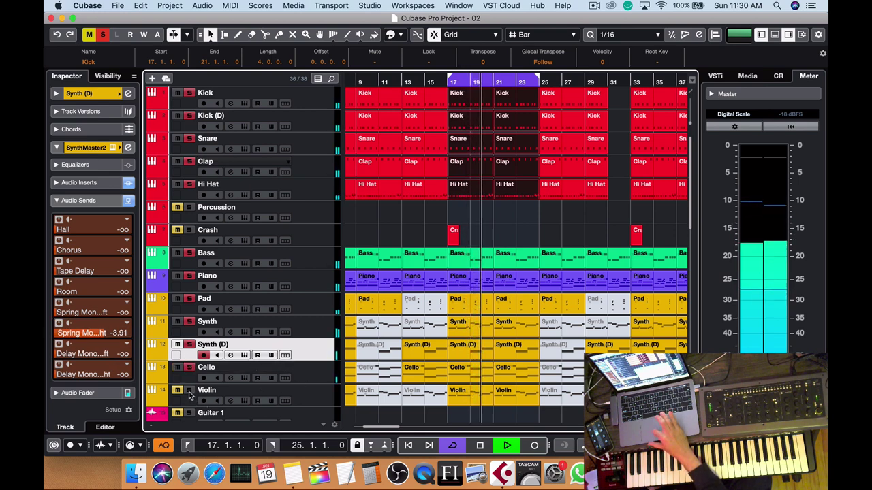
Add the Cello and Violin to the soloed tracks, stop playback and clear all solos.
click(321, 400)
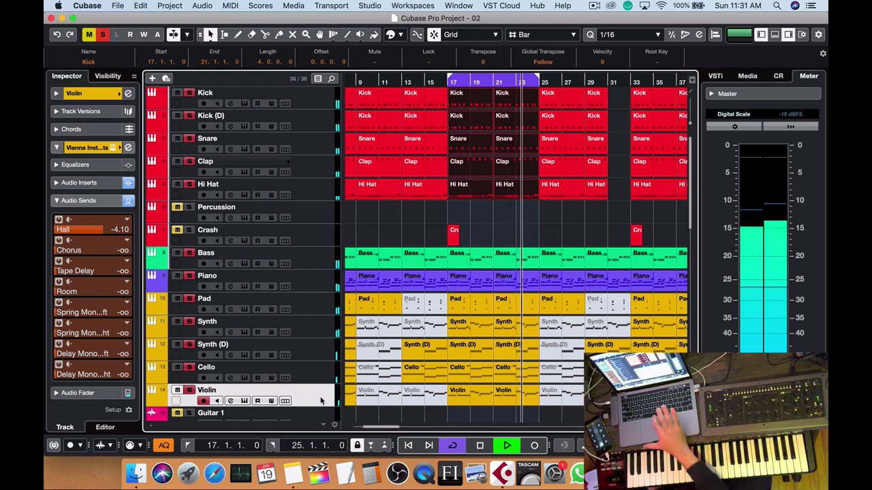
key(space)
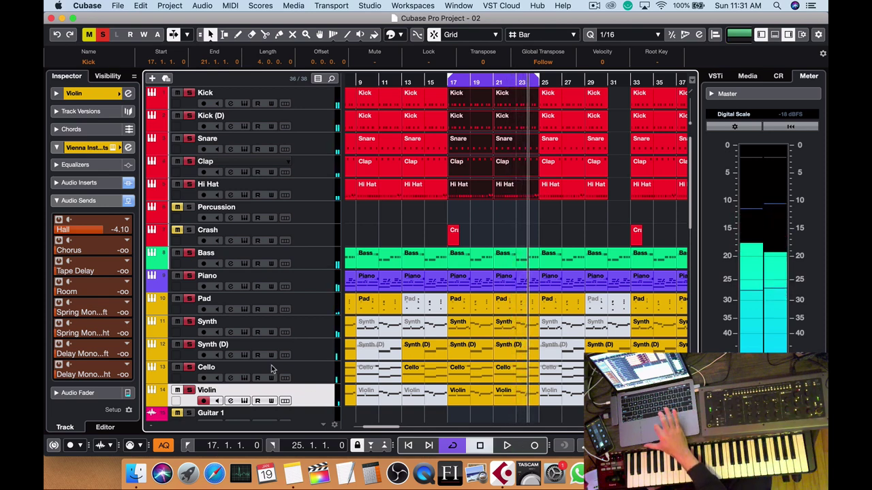
click(103, 35)
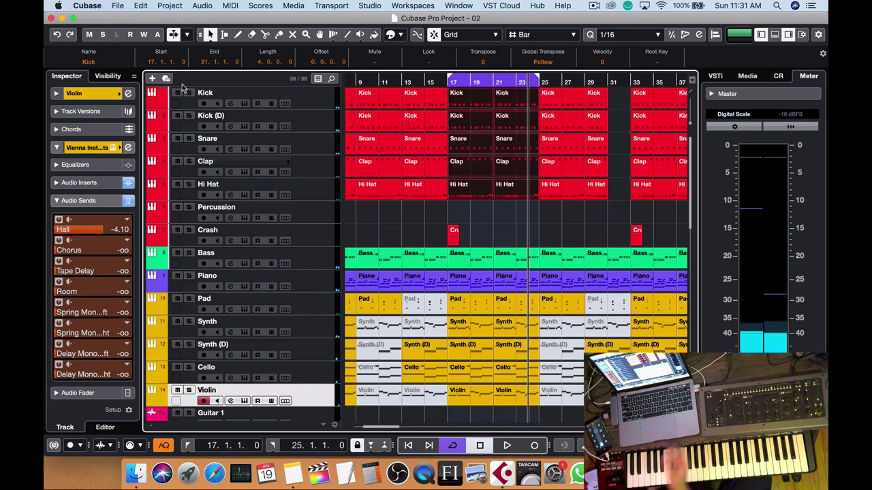
Copy the Crash event at bar 57 to bar 65, right after the last arranged parts.
key(g)
key(g)
key(g)
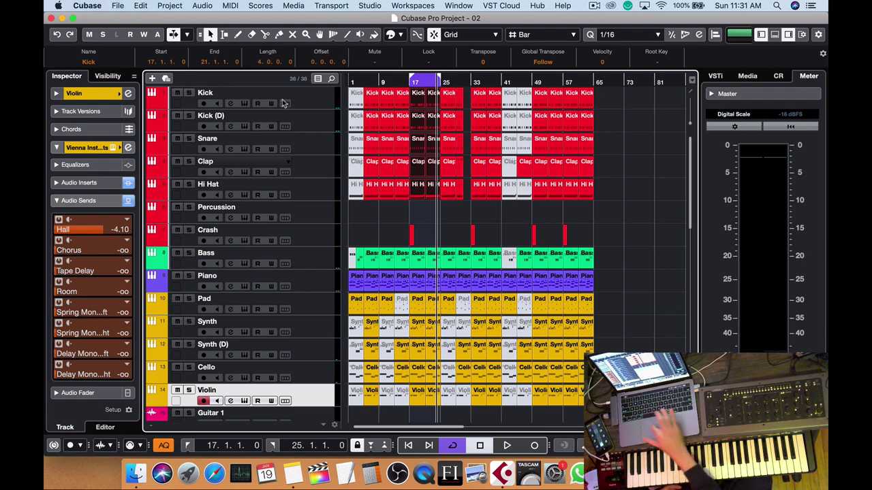
click(563, 236)
key(h)
key(h)
key(h)
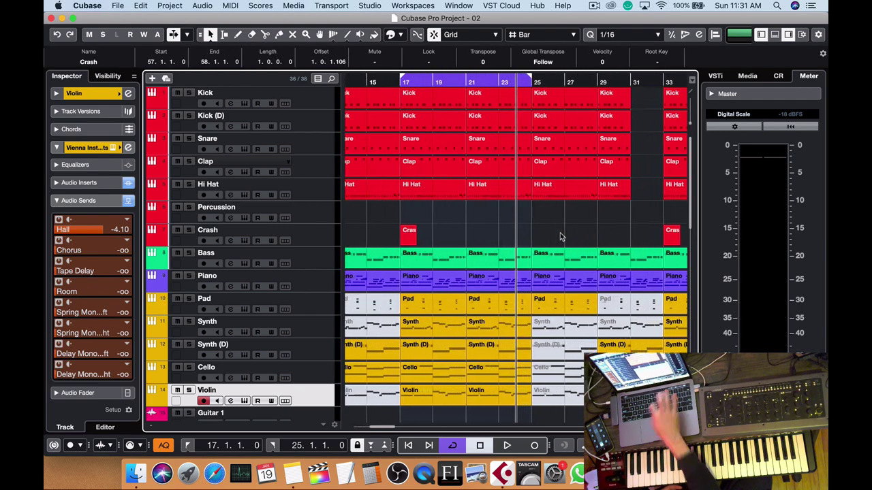
scroll(532, 220, right, 10)
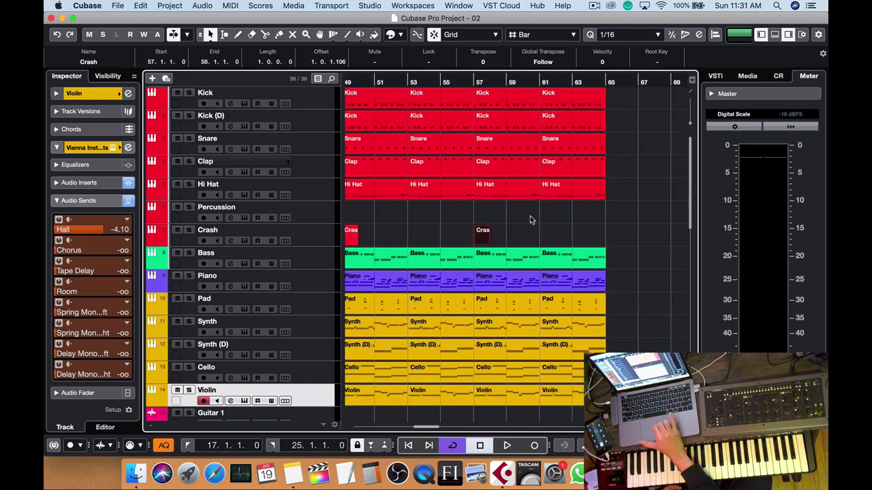
right_click(531, 218)
click(531, 218)
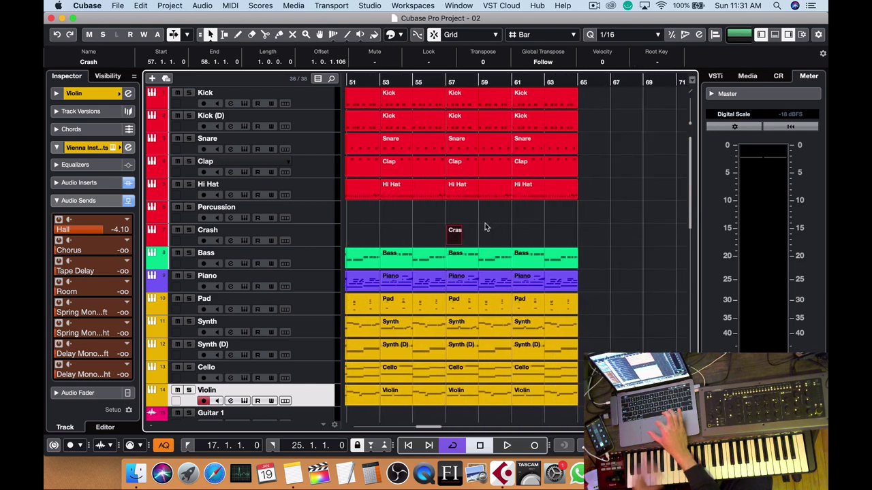
mouse_move(457, 232)
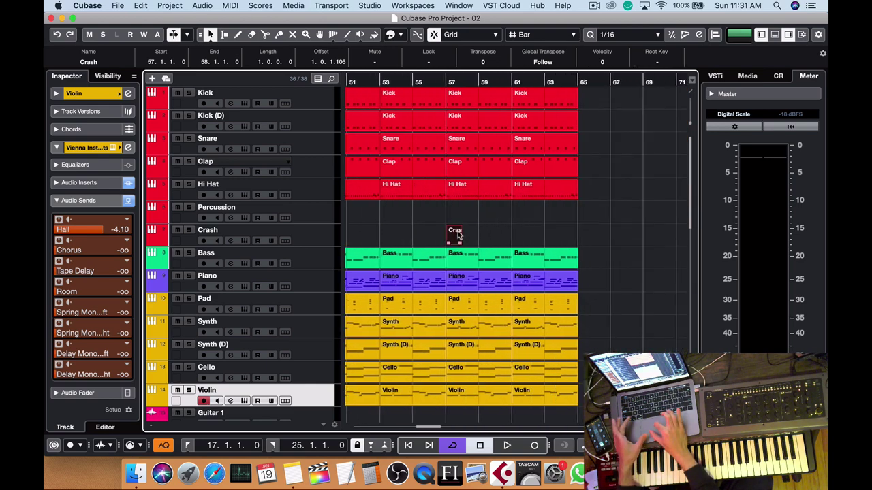
drag(457, 232, 587, 239)
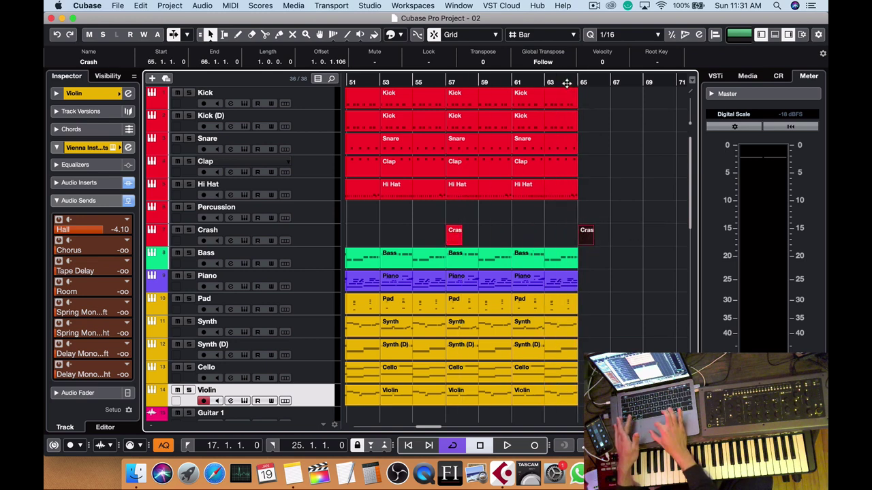
Play the crashes at bars 65 and 57 and check the Crash channel's Console 1 settings.
key(space)
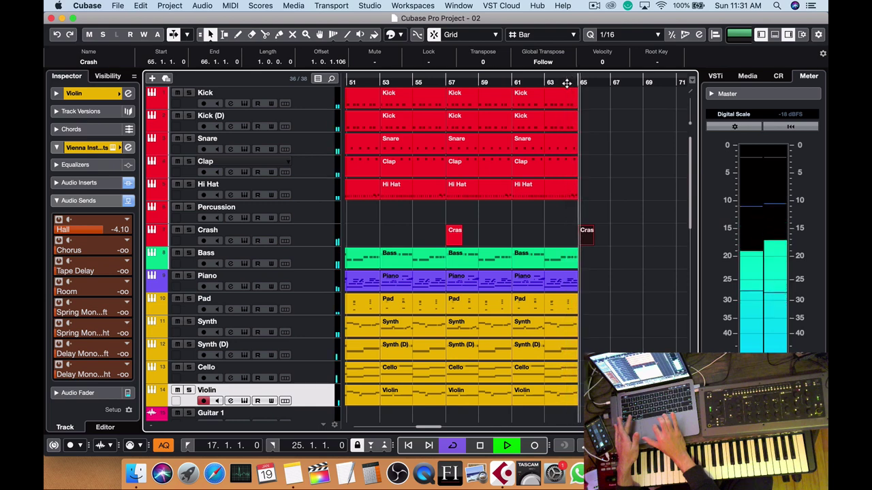
key(space)
click(319, 234)
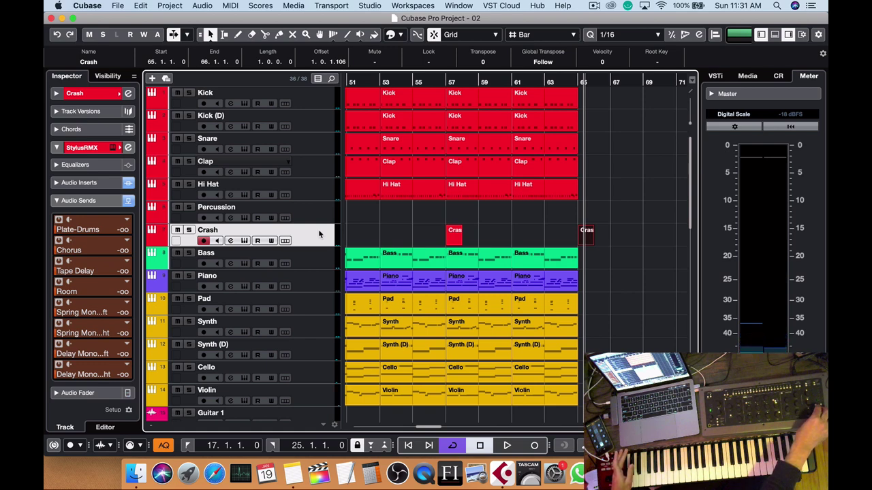
click(437, 83)
key(space)
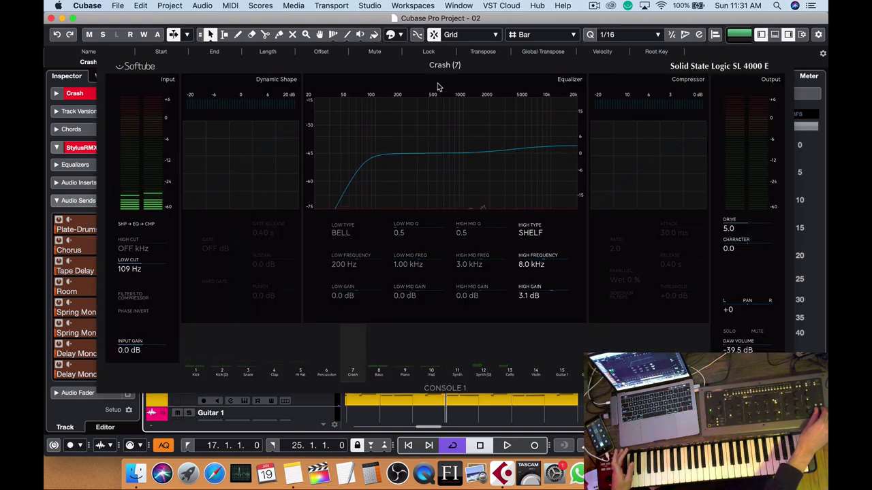
key(space)
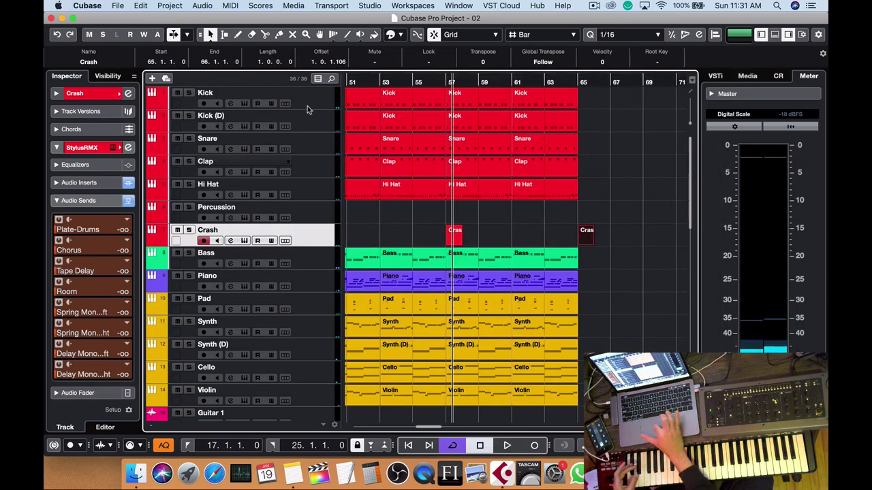
Show the Input/Output Channels folder in the track list and enlarge the Stereo Out volume automation lane.
click(306, 104)
click(108, 75)
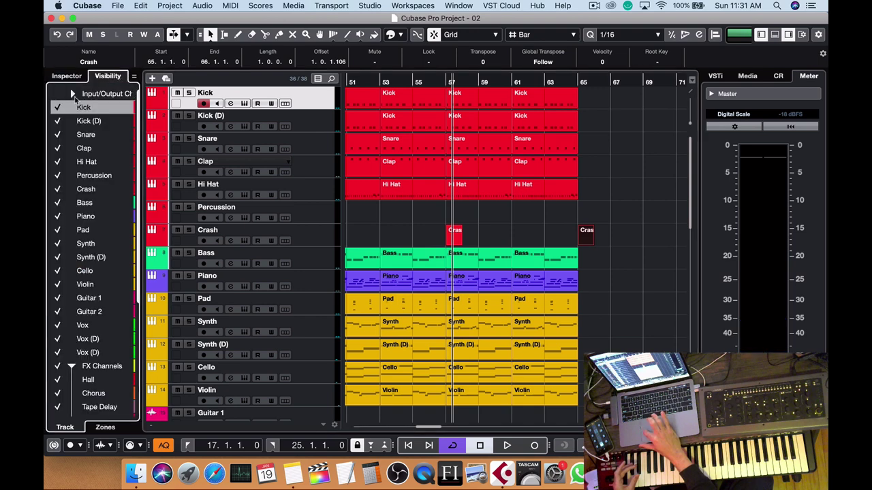
click(72, 95)
click(58, 107)
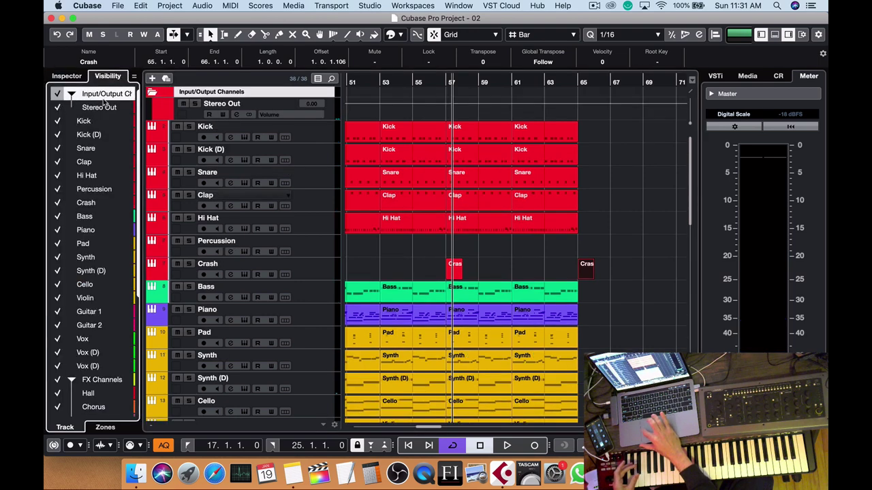
drag(331, 117, 326, 248)
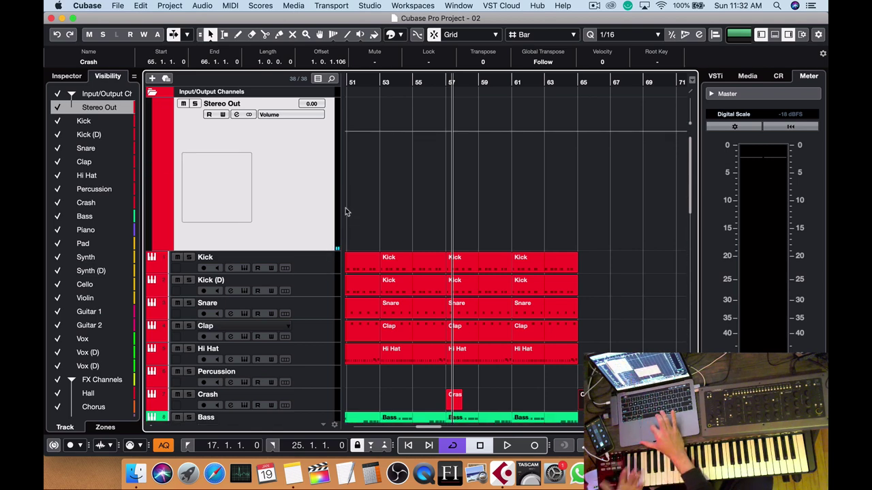
click(578, 131)
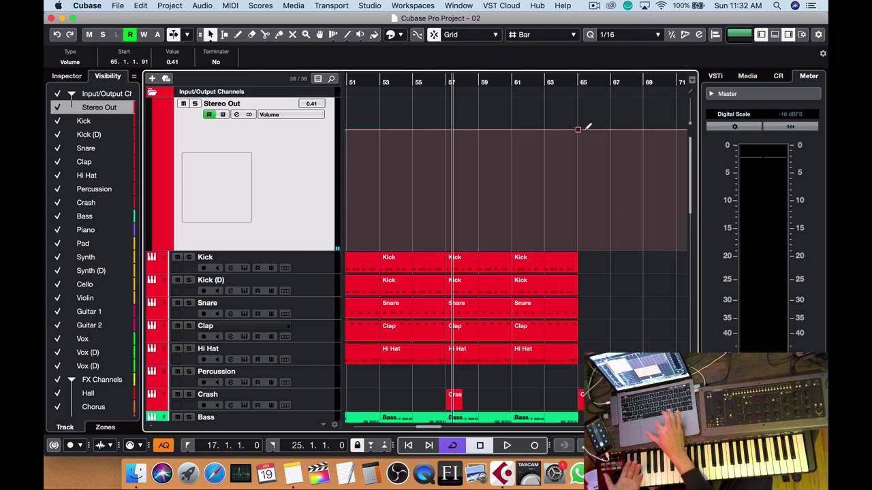
key(Delete)
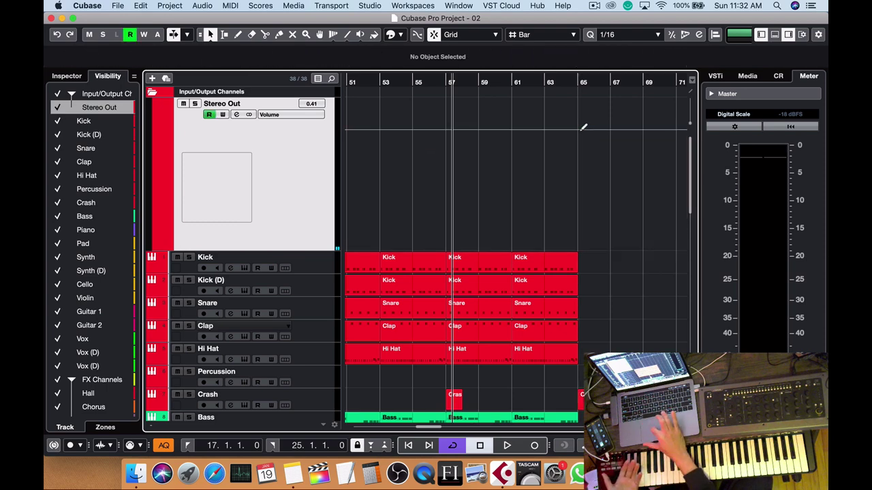
click(577, 131)
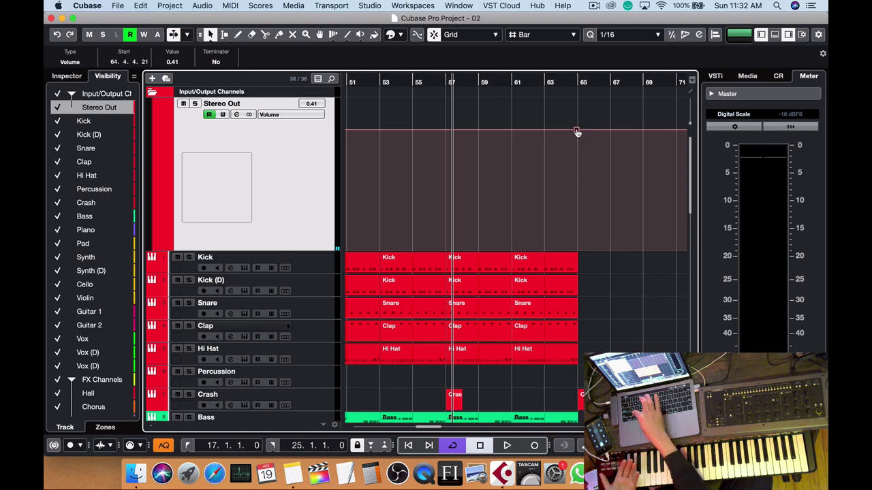
key(Delete)
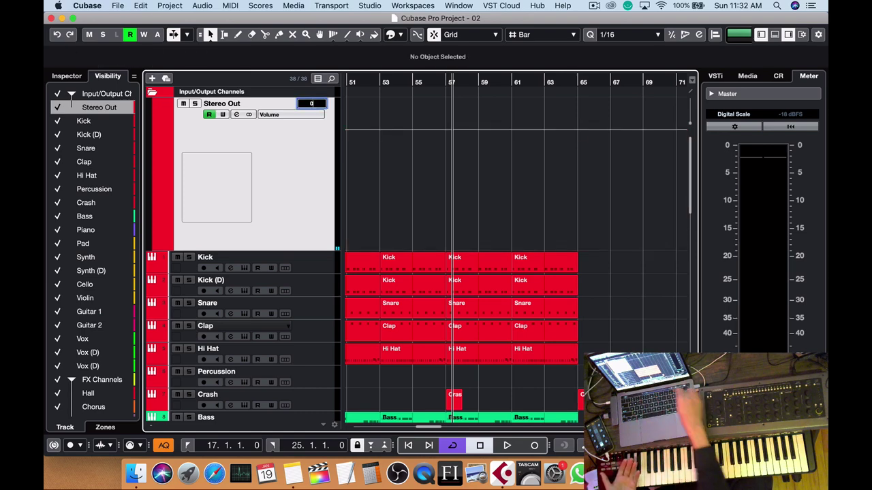
key(Return)
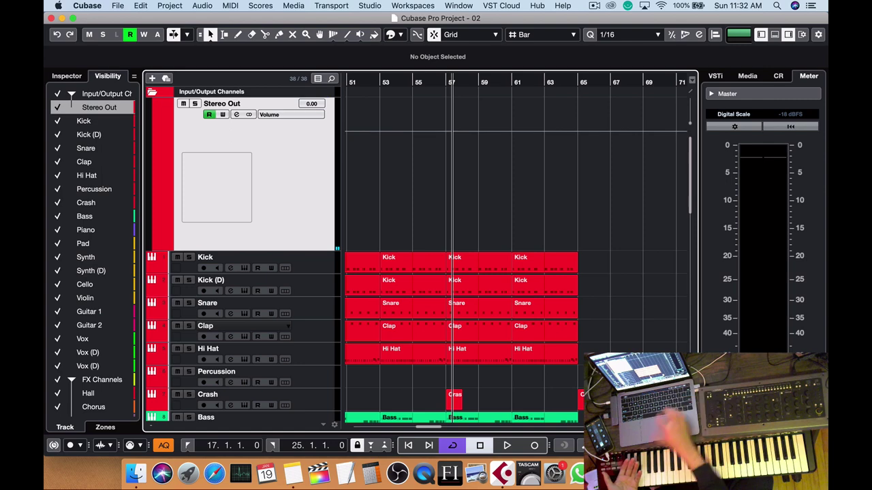
Automate a Stereo Out volume fade-out from 0.00 at bar 65 to -oo at bar 67.
click(578, 131)
drag(619, 132, 607, 263)
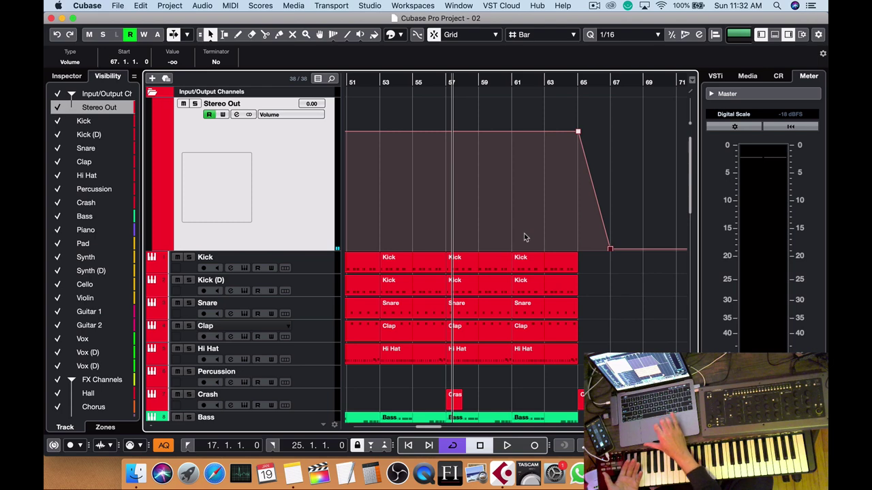
key(g)
key(g)
key(g)
key(g)
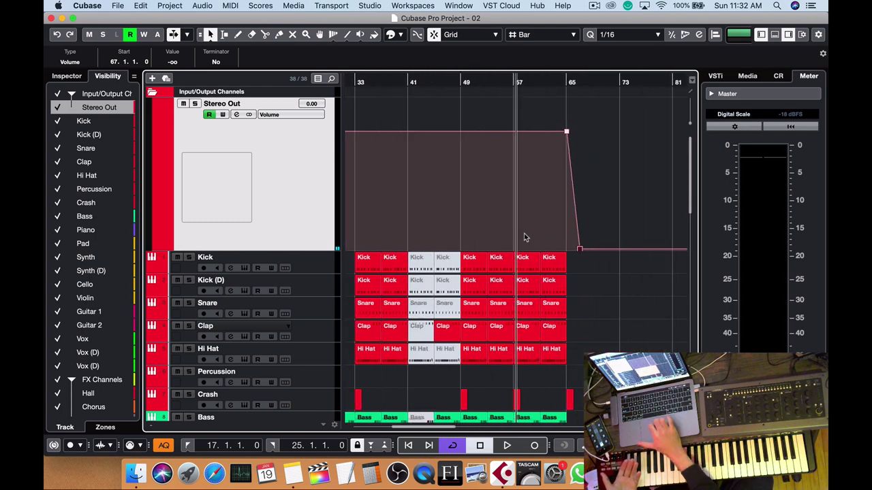
Review the full arrangement from bar 1 across the drum, bass, piano, synth and string tracks and the Stereo Out automation.
scroll(496, 206, down, 5)
scroll(502, 240, left, 3)
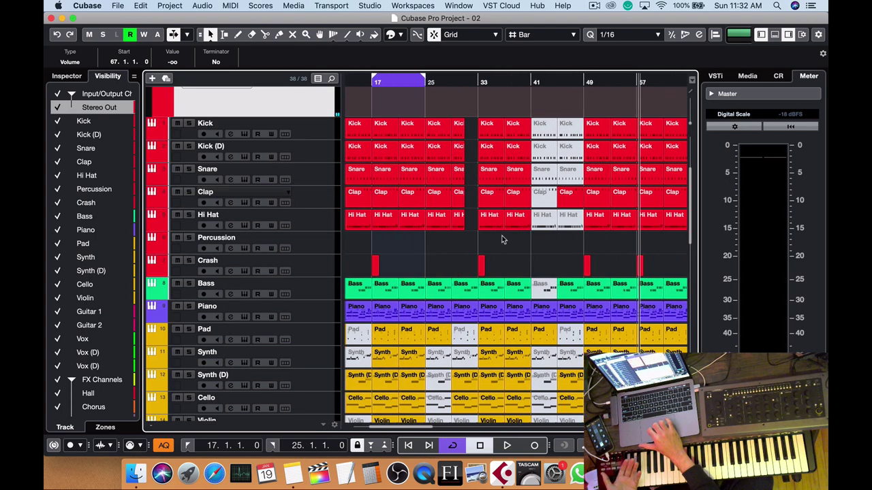
scroll(502, 239, left, 1)
scroll(502, 240, left, 2)
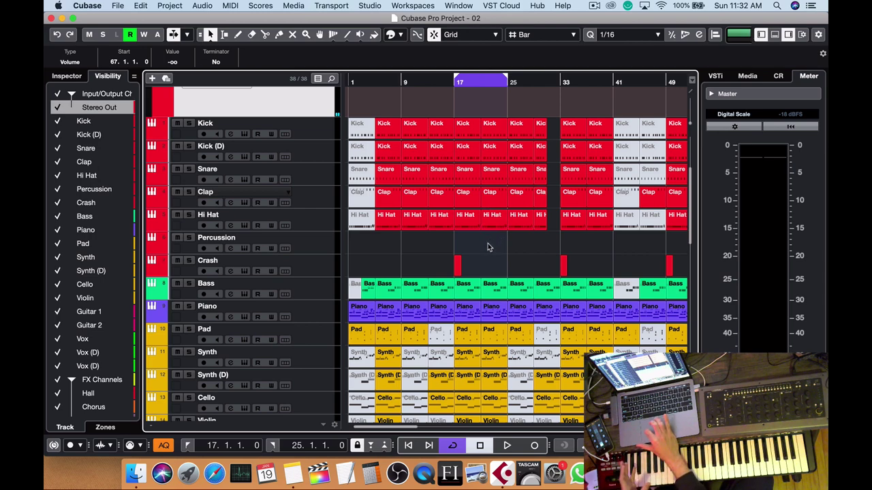
scroll(488, 247, down, 5)
scroll(488, 247, up, 6)
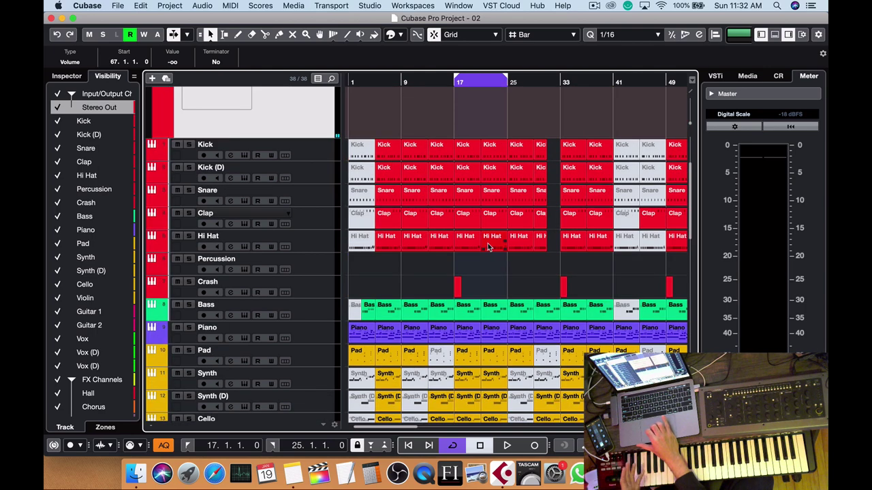
scroll(488, 247, up, 3)
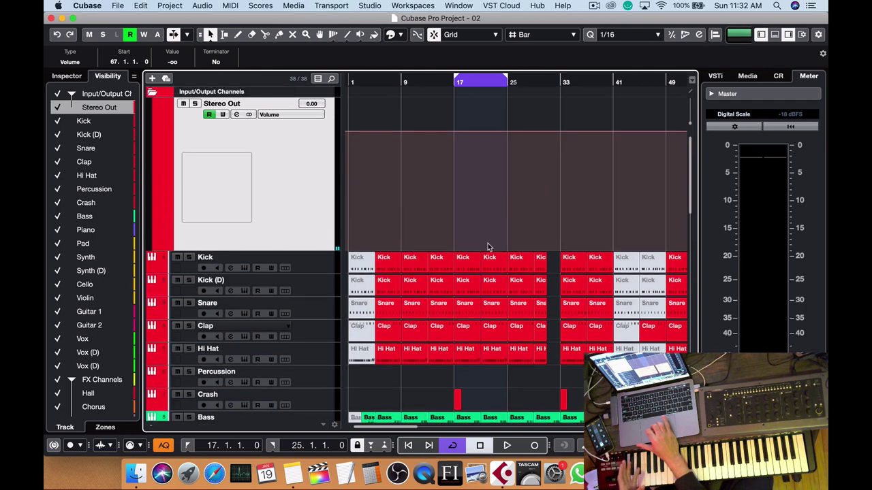
scroll(475, 227, down, 3)
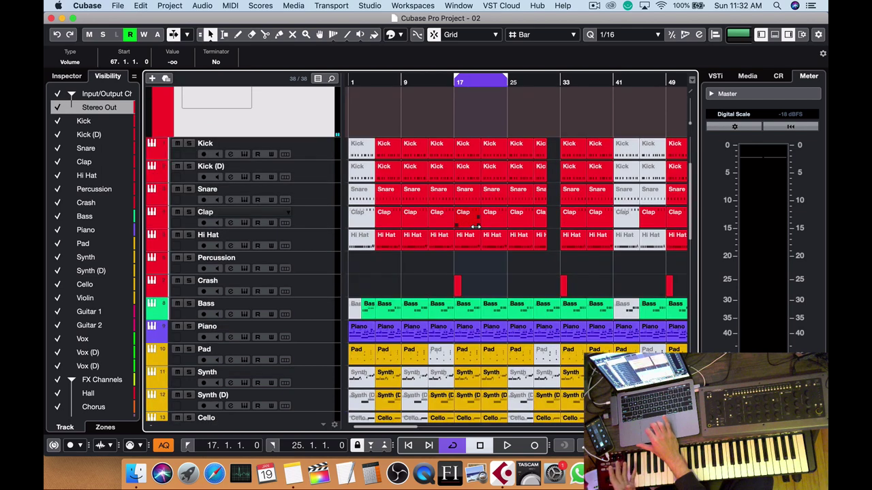
click(388, 84)
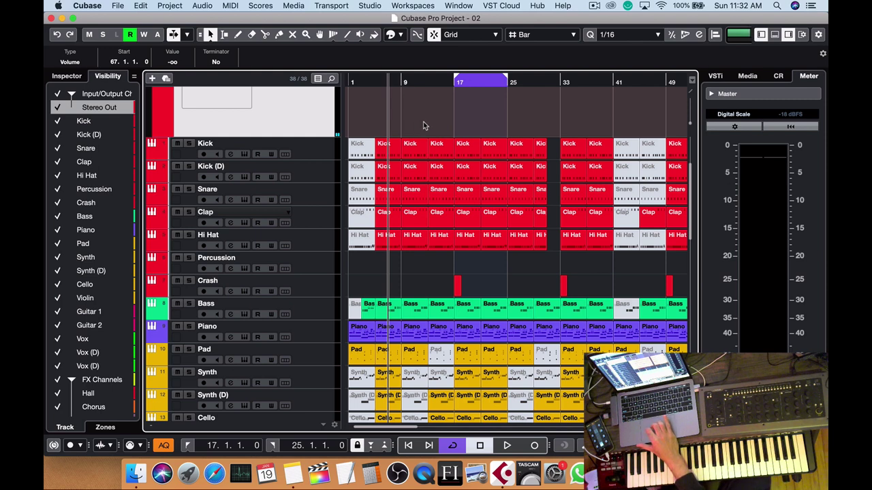
scroll(424, 125, up, 5)
scroll(446, 158, down, 4)
scroll(446, 159, right, 3)
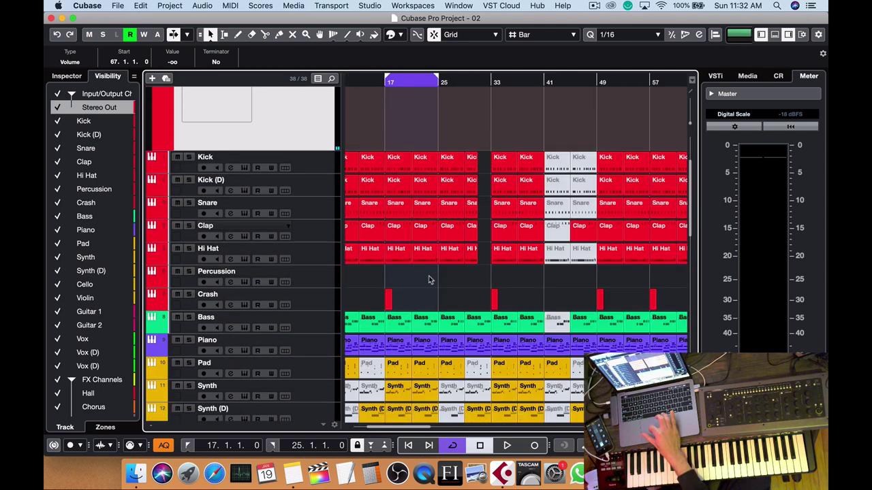
click(402, 260)
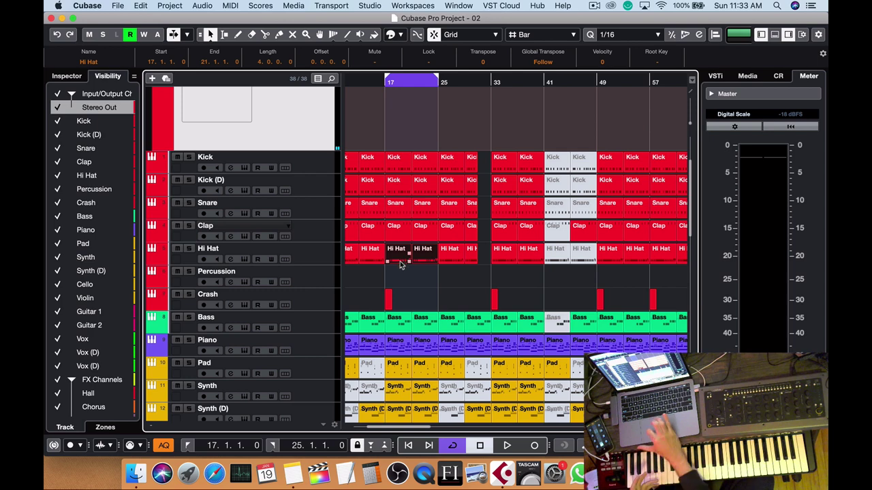
Open the TDRLimiter6GE insert on Stereo Out, reposition its window and enable the Compressor module.
scroll(412, 274, up, 3)
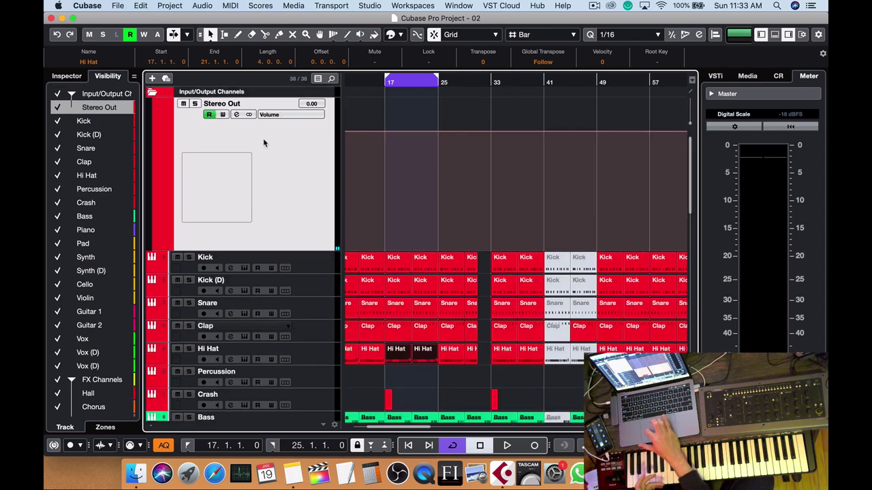
click(66, 76)
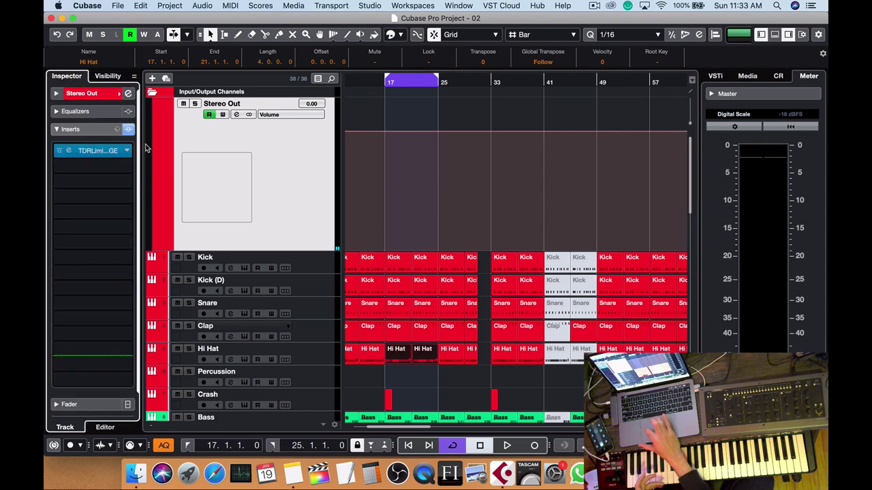
click(69, 153)
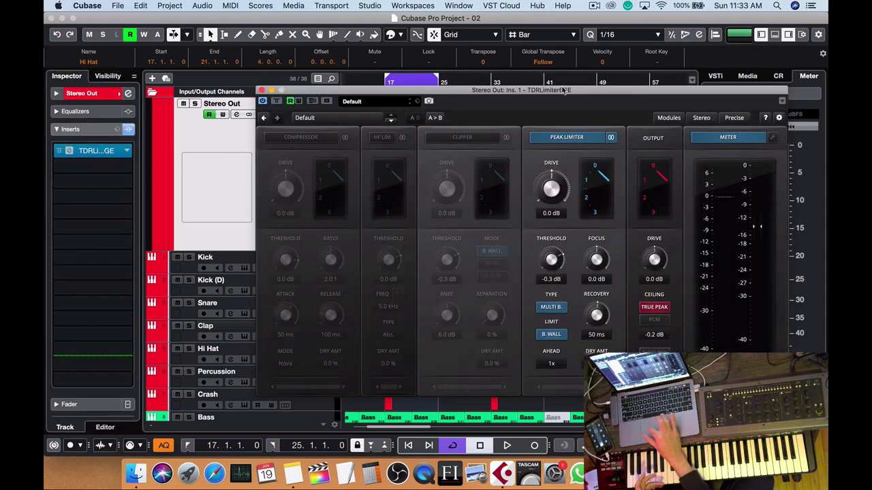
drag(563, 89, 486, 106)
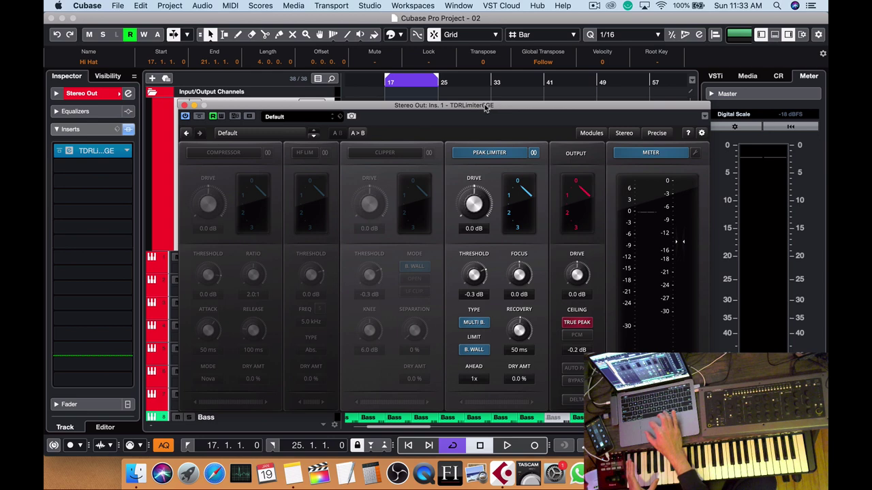
drag(485, 107, 492, 108)
click(238, 153)
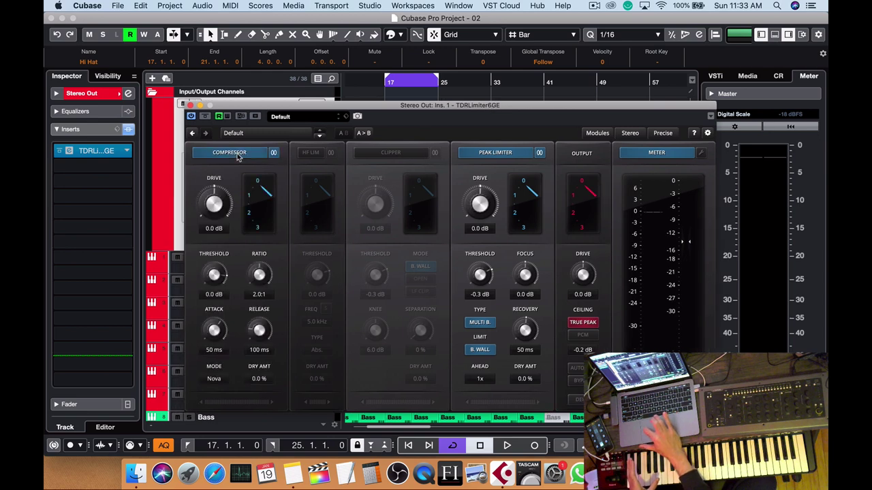
Play from bar 17 and set the limiter plug-in's Compressor threshold to -19.5 dB and drive to 1.4 dB.
click(385, 83)
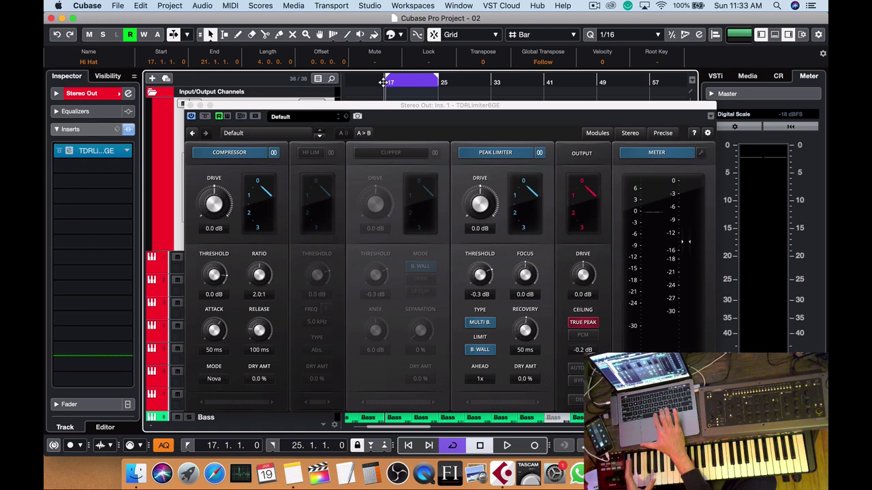
key(space)
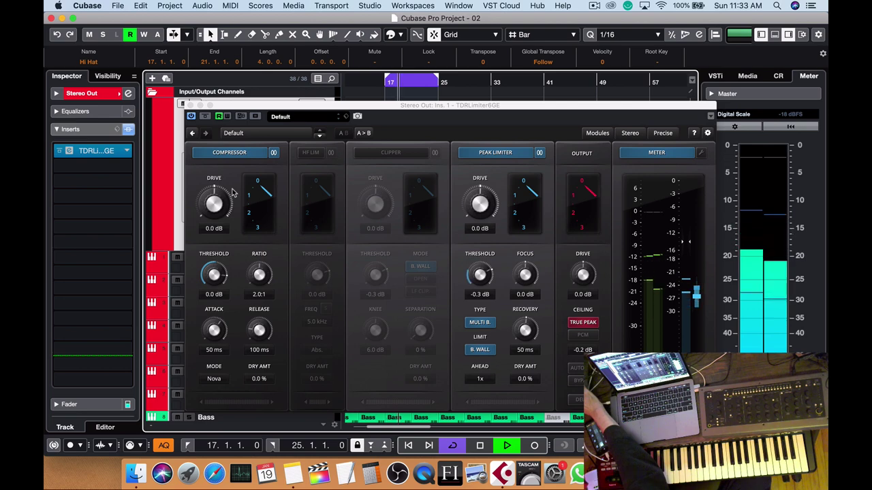
click(219, 273)
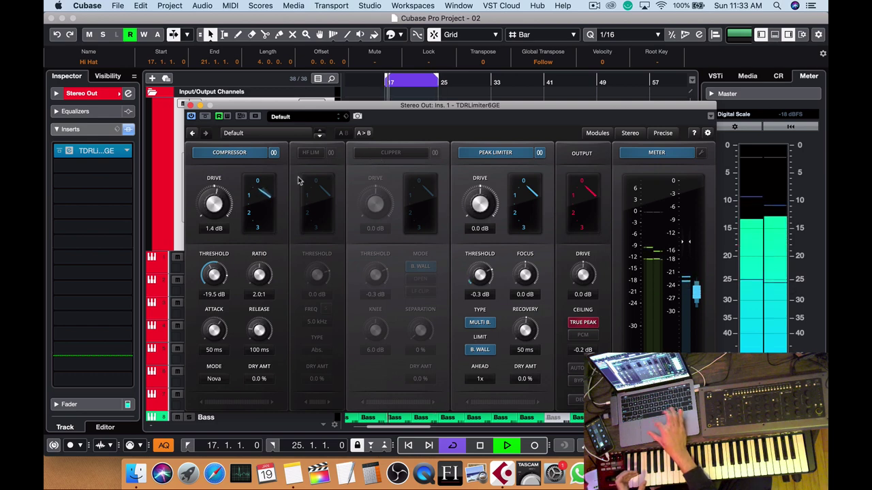
key(space)
Enable the Clipper module and set its drive to 3.3 dB and the Peak Limiter drive to 2.9 dB.
click(402, 155)
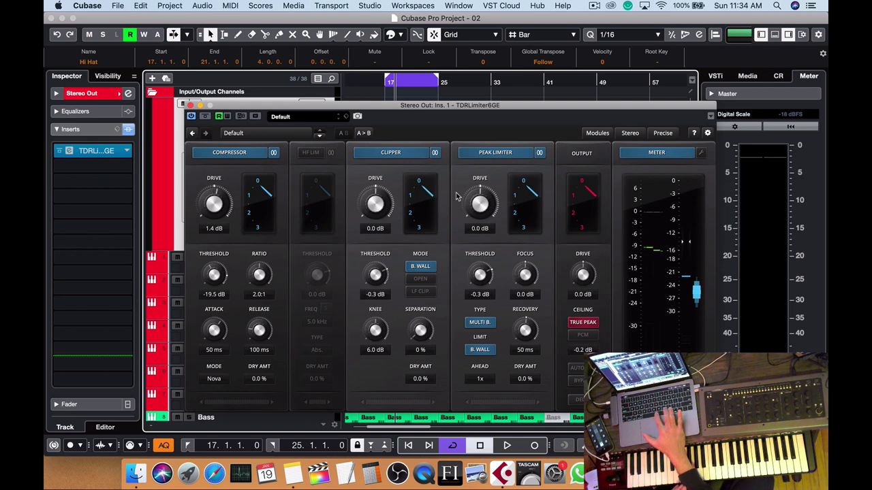
drag(373, 205, 374, 183)
drag(480, 203, 480, 192)
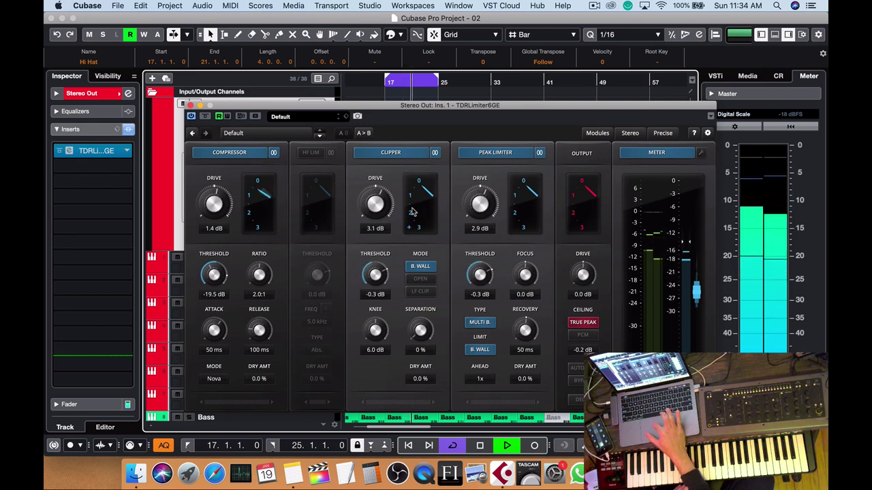
drag(375, 203, 376, 203)
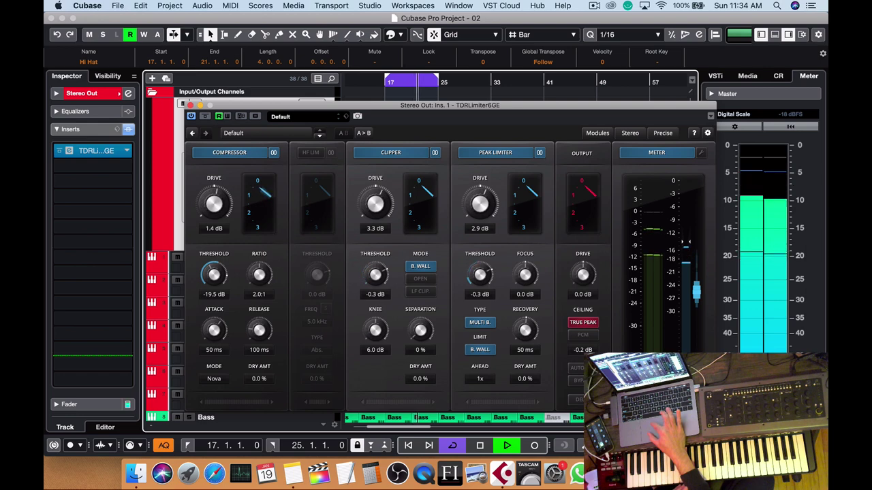
Compare the master with the limiter bypassed and active, and raise the Clipper drive to 3.8 dB and Peak Limiter drive to 3.2 dB.
click(191, 118)
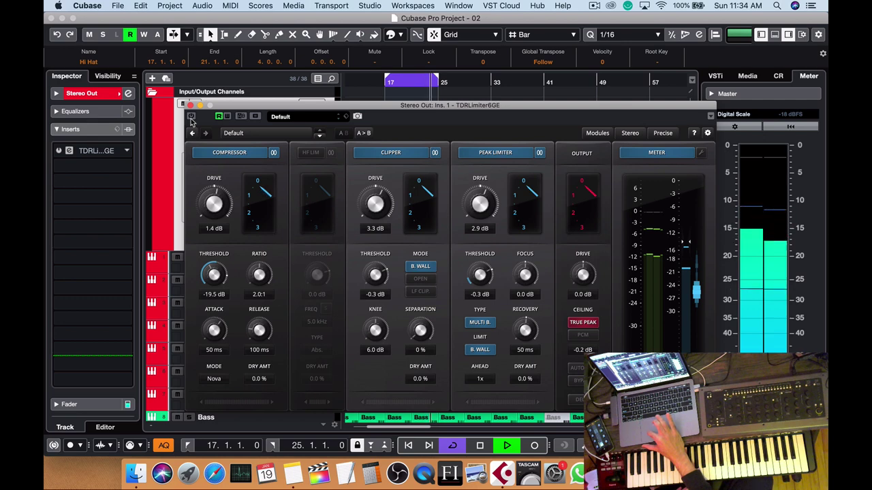
click(192, 118)
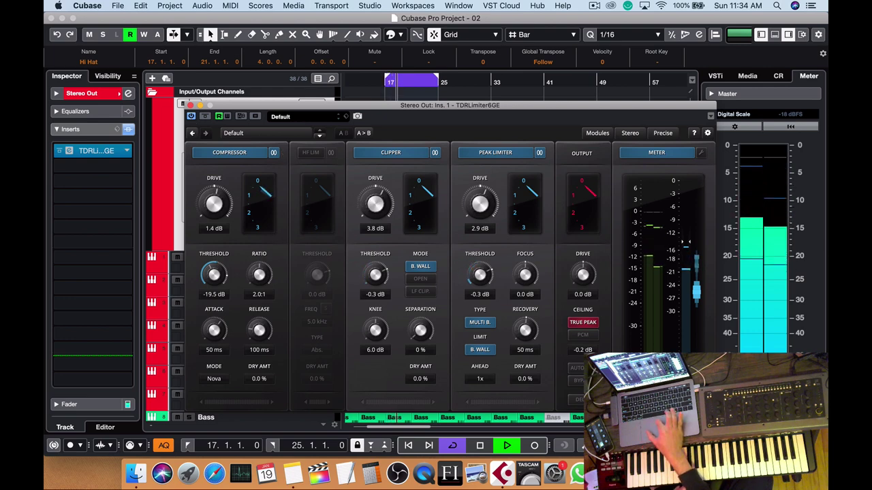
drag(481, 203, 480, 197)
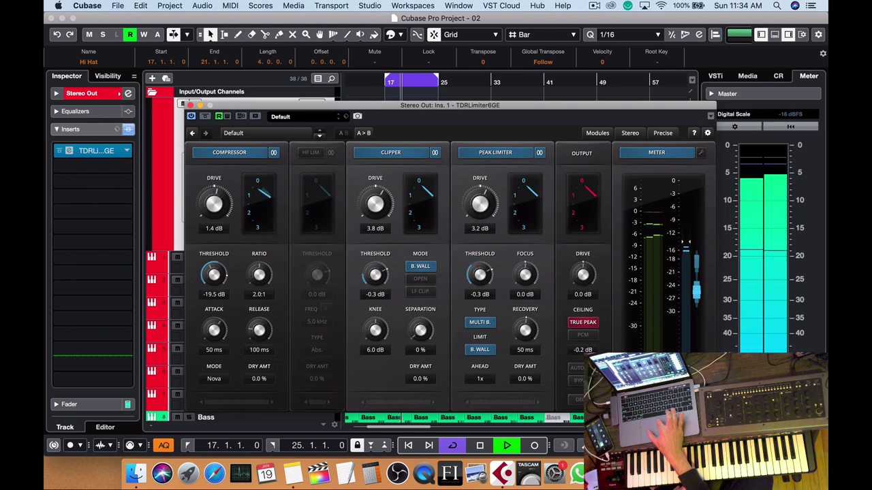
click(190, 105)
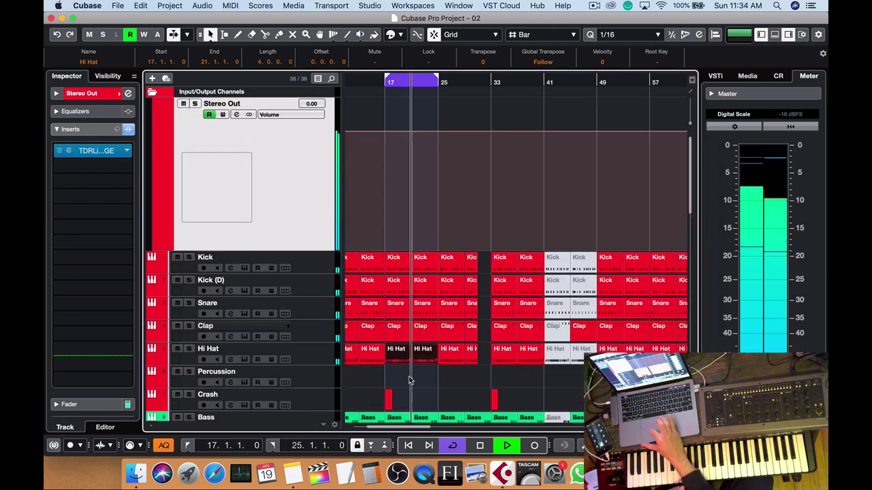
Turn off the cycle, play the song from the start and copy the bar 17 crash to bar 5.
scroll(327, 317, down, 5)
click(314, 305)
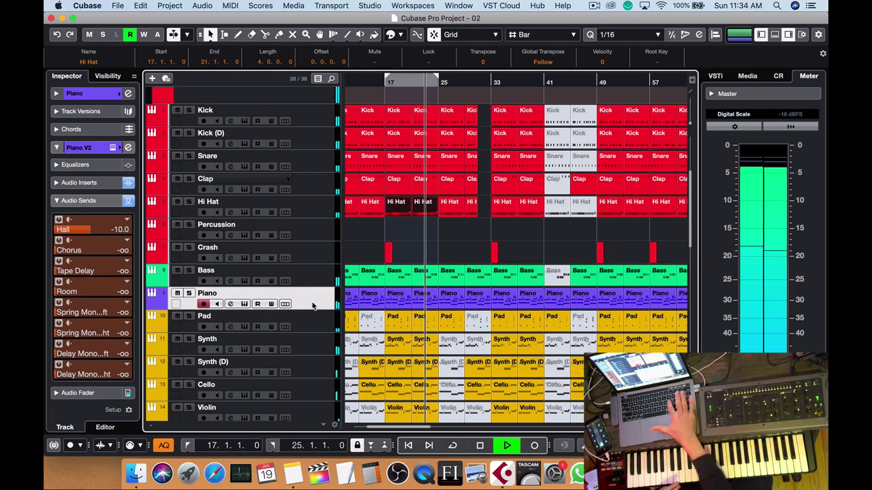
key(space)
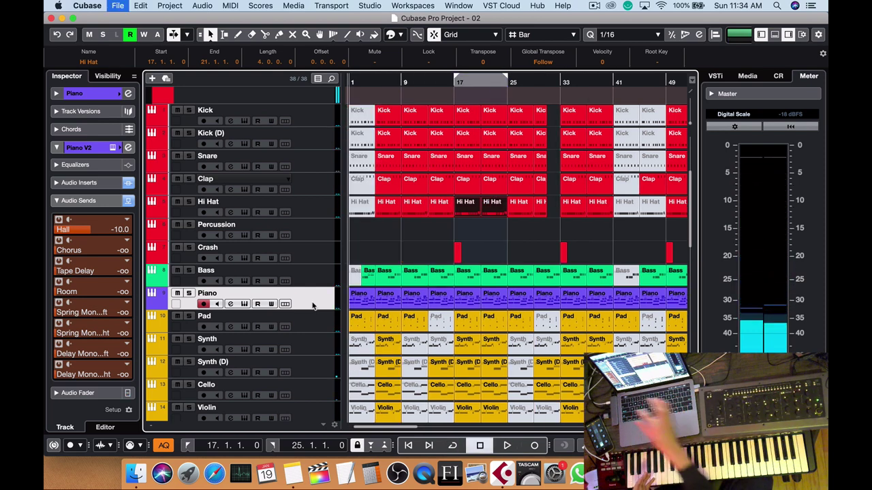
key(space)
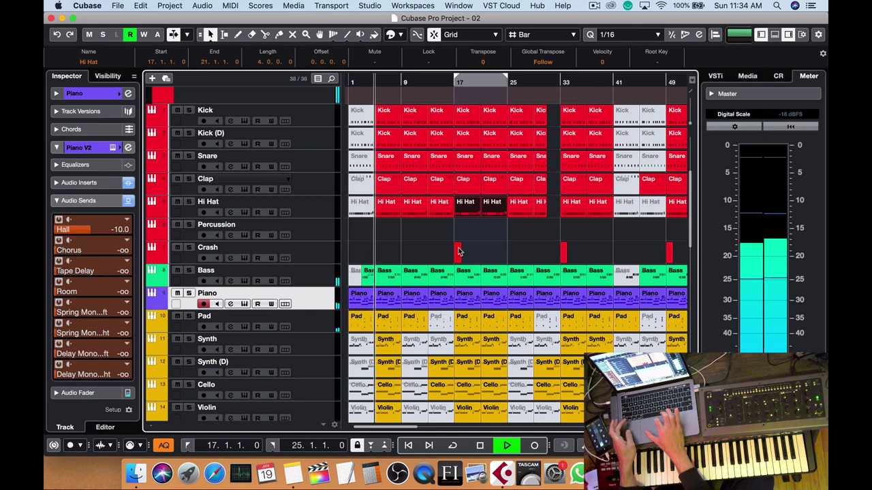
key(space)
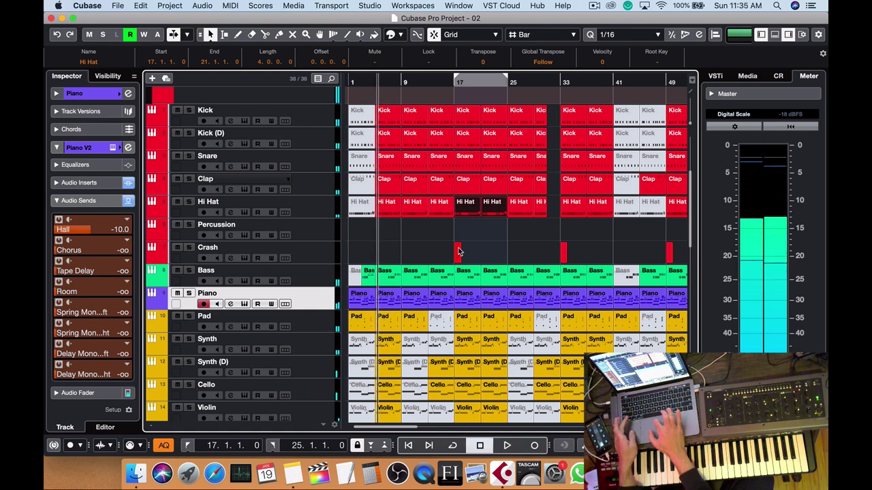
drag(459, 252, 379, 253)
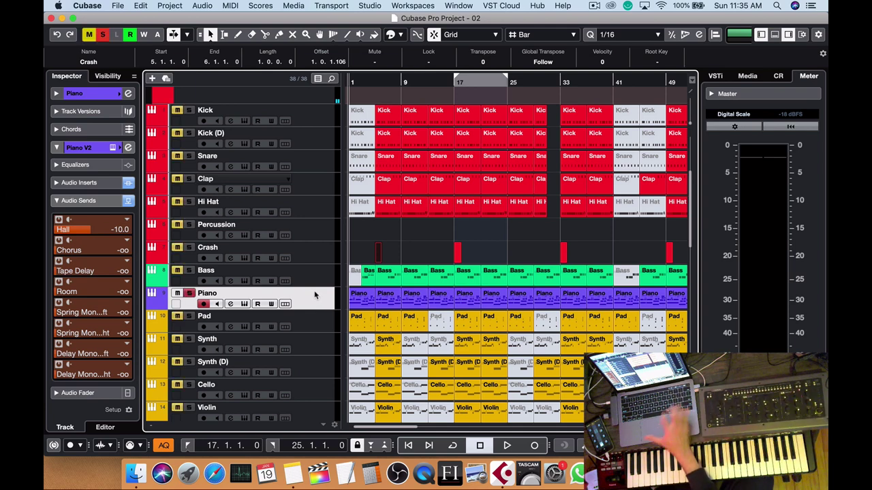
Solo the Piano and, while it plays, set its Hall send to -11.4 and Delay Mono Right send to -2.72.
key(space)
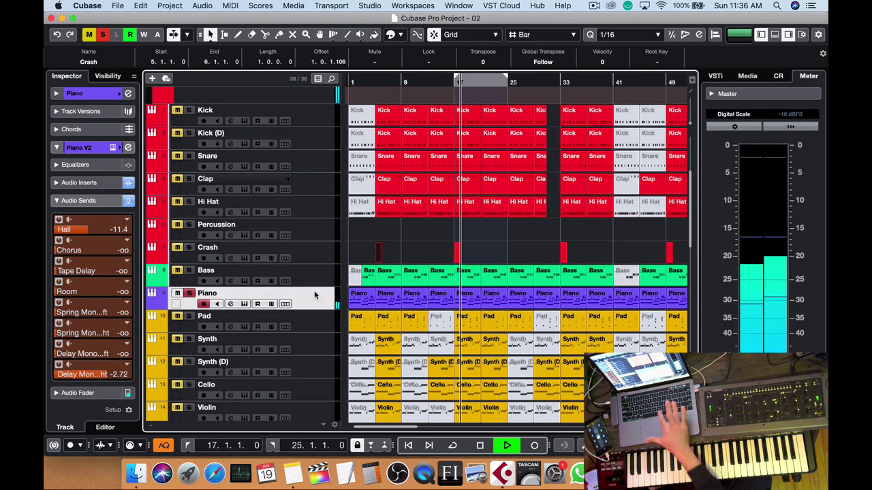
key(space)
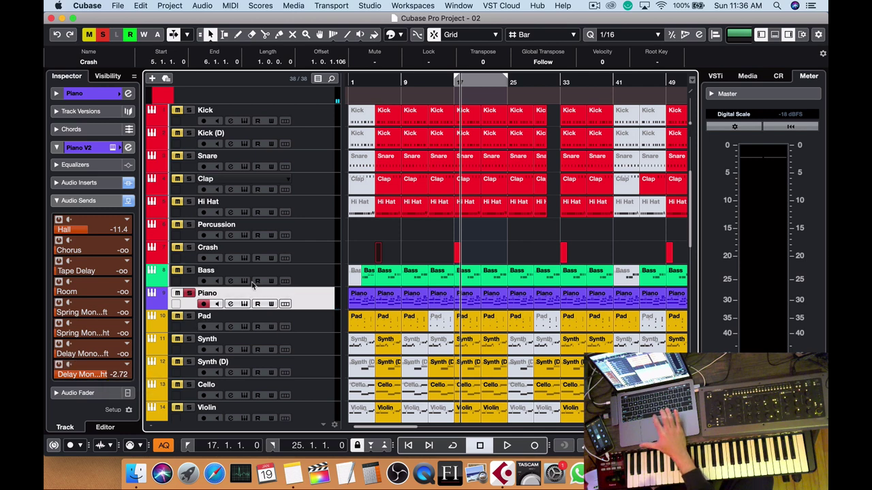
Audition the soloed Piano with its Hall and Delay Mono Right sends switched off and on.
key(space)
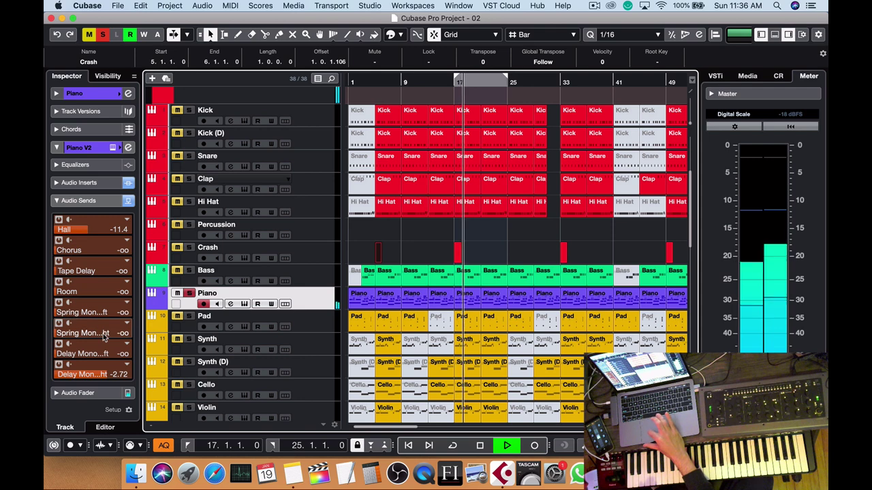
click(61, 221)
key(space)
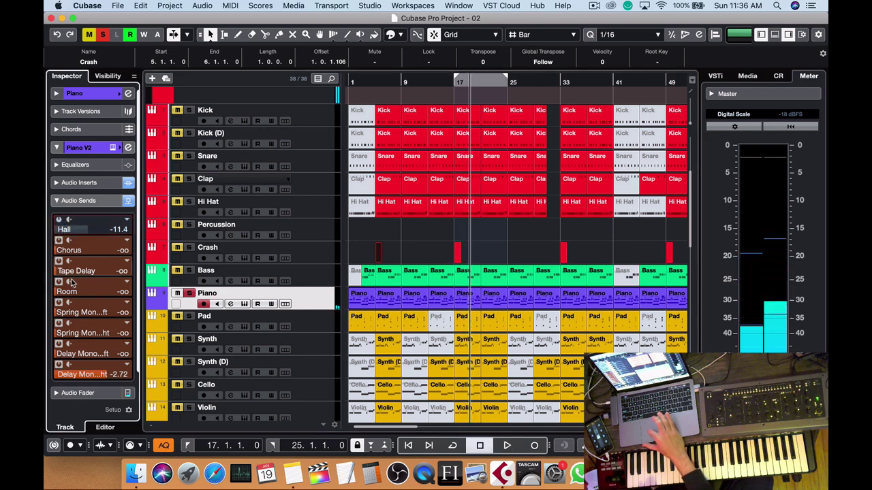
click(60, 366)
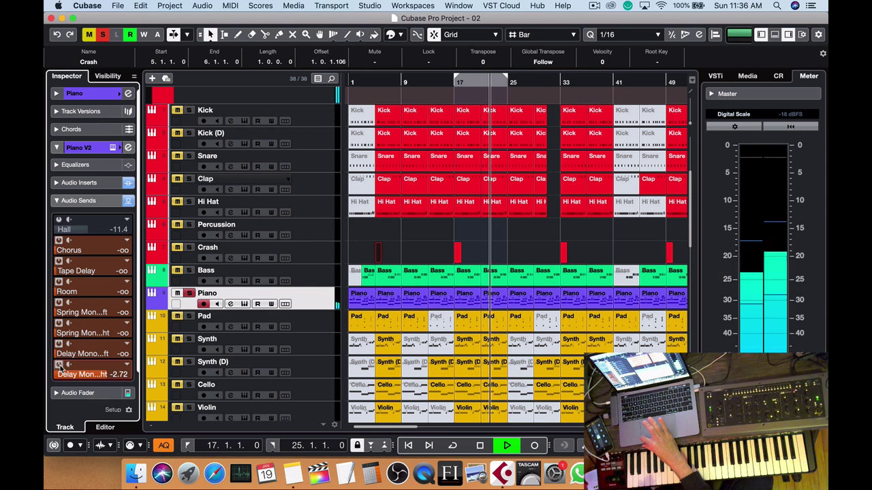
click(59, 221)
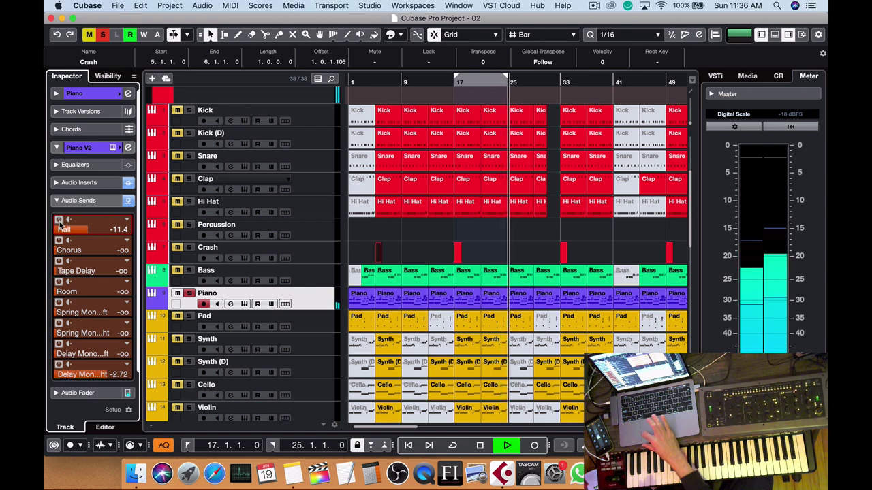
key(space)
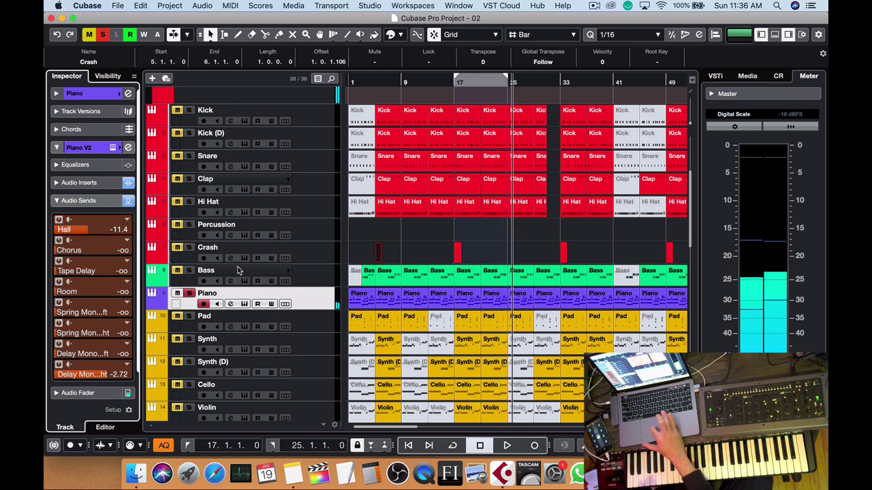
Add a send to the Hall reverb on the Delay Mono Right FX channel.
scroll(312, 297, down, 15)
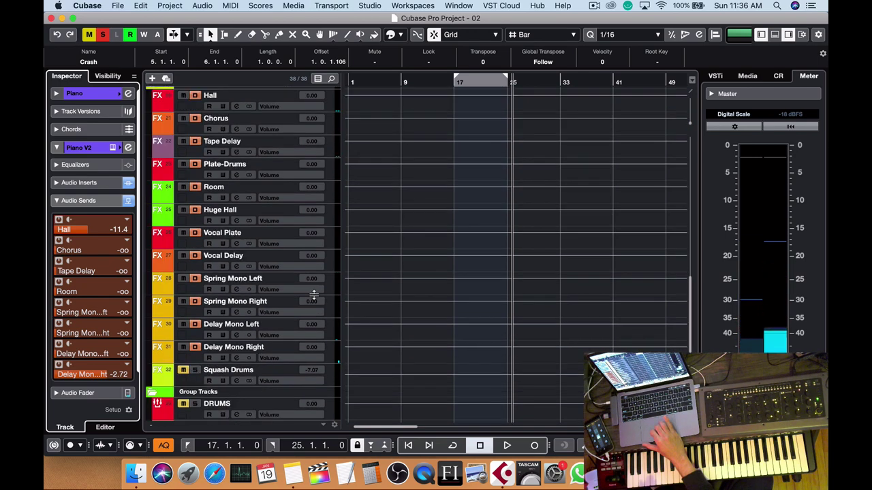
click(192, 359)
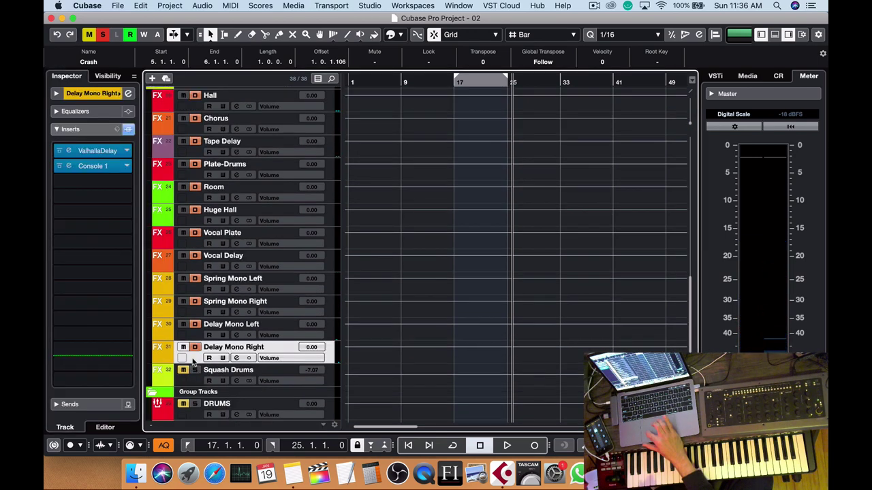
click(92, 129)
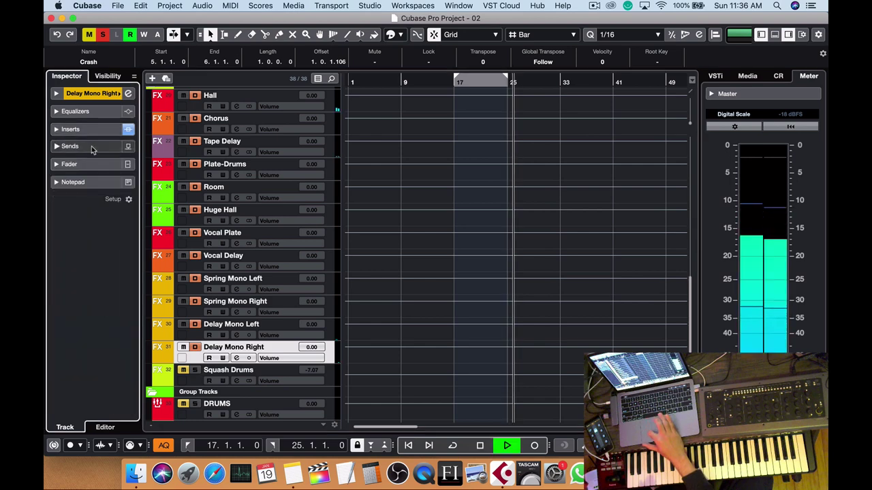
click(91, 145)
click(126, 172)
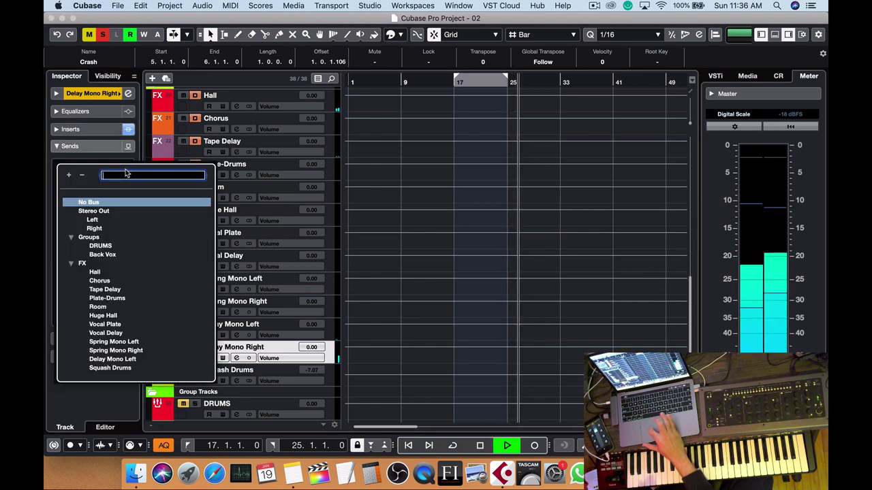
click(98, 276)
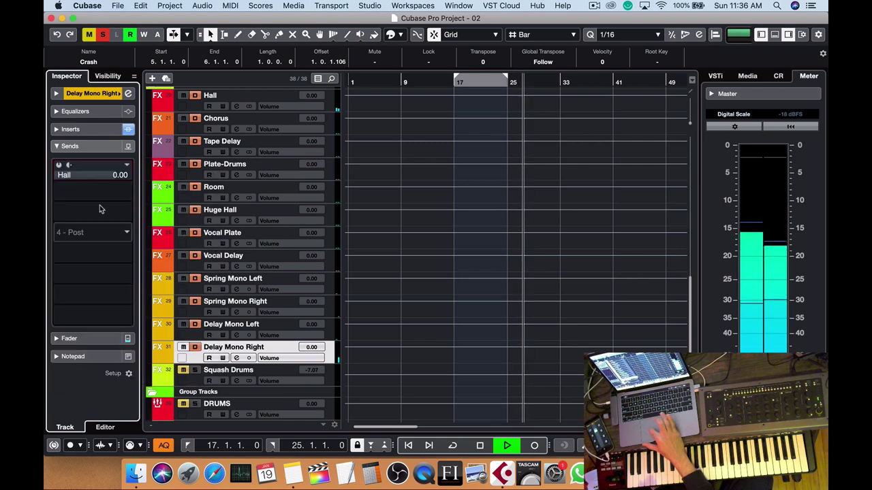
Enable the Hall send on Delay Mono Right and set it to -7.98, then stop playback and clear all solos.
click(60, 165)
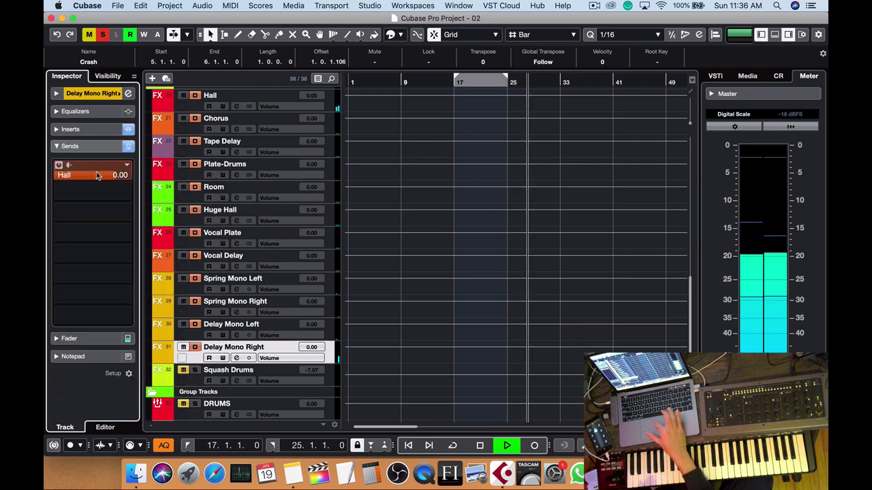
drag(94, 177, 79, 179)
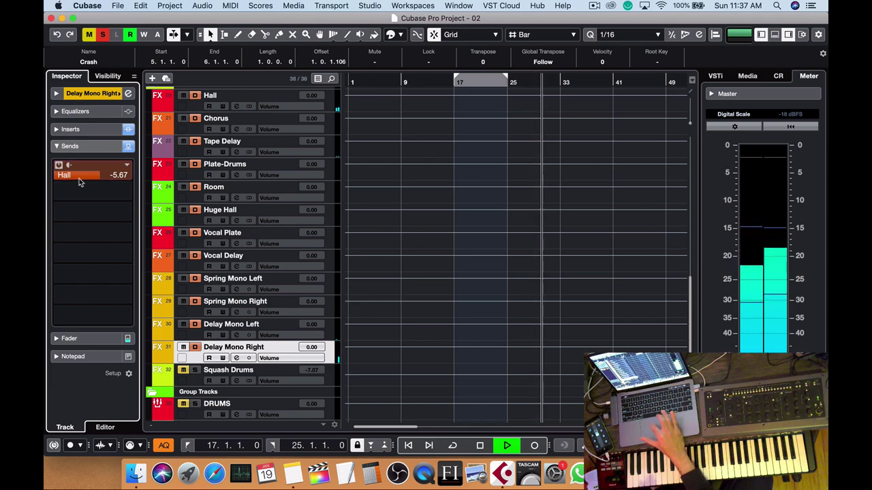
drag(96, 175, 88, 177)
key(space)
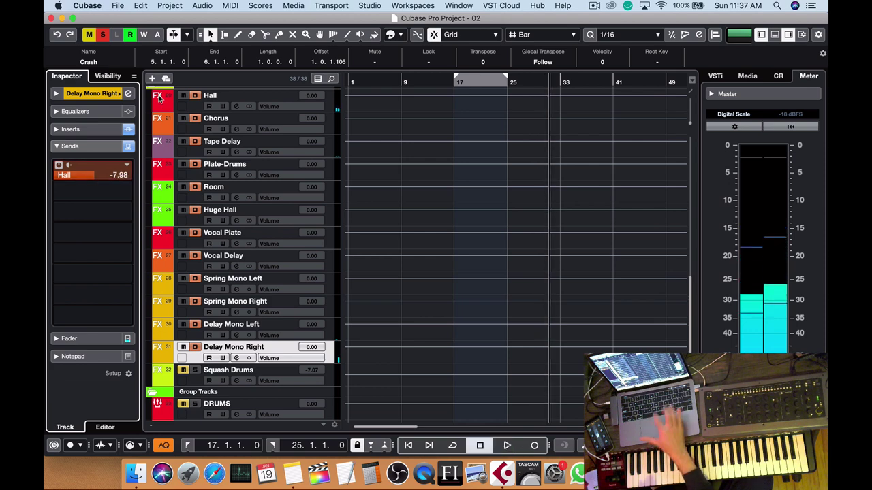
click(103, 36)
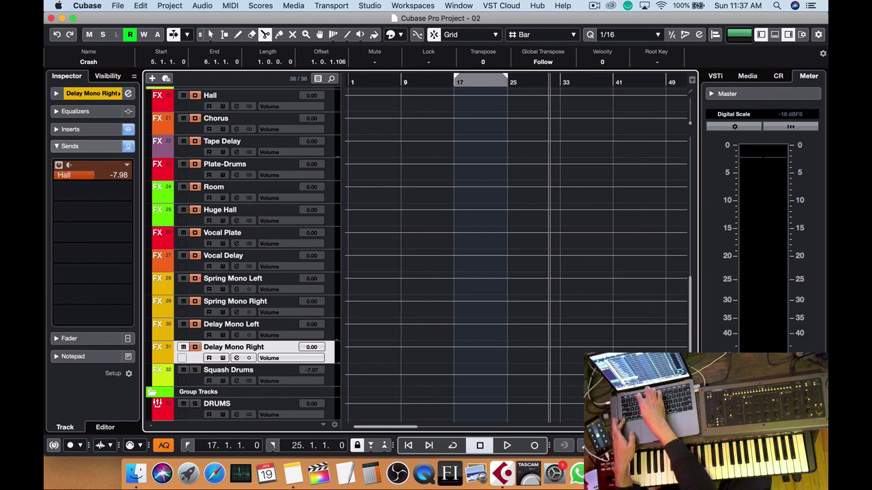
Review the FX channels' levels, inserts and sends in the MixConsole, then return to the project window.
key(F3)
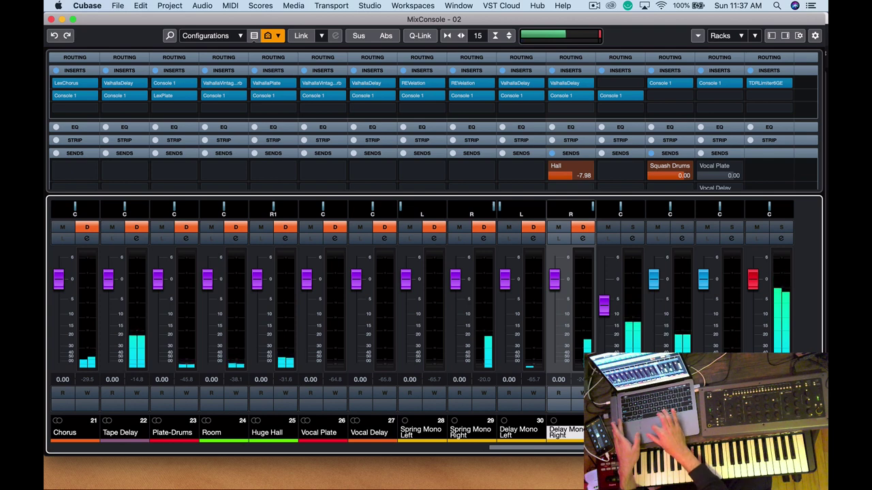
click(357, 488)
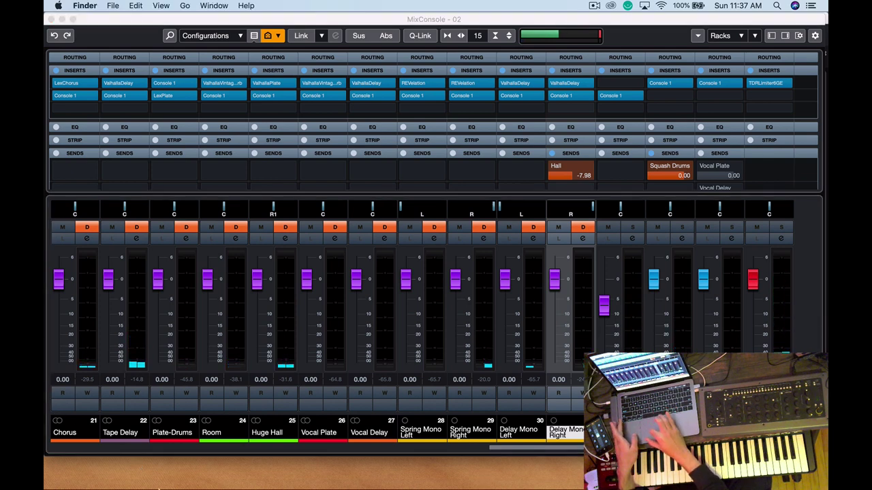
mouse_move(162, 485)
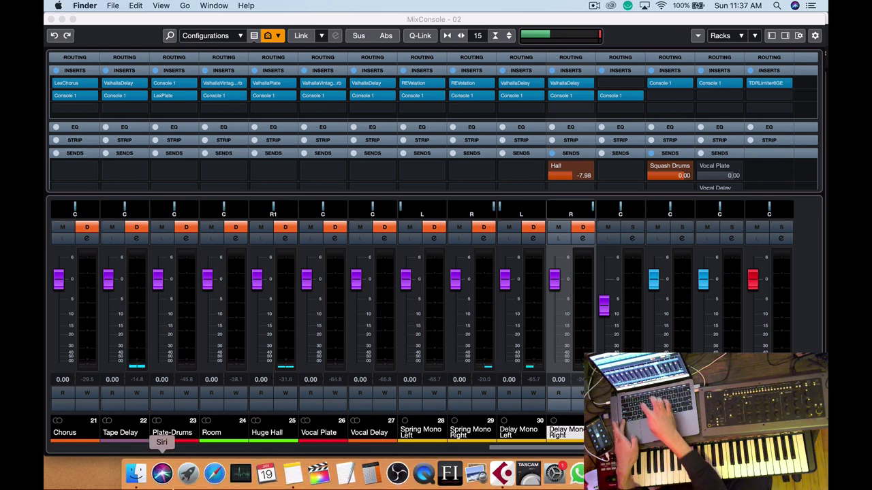
click(136, 32)
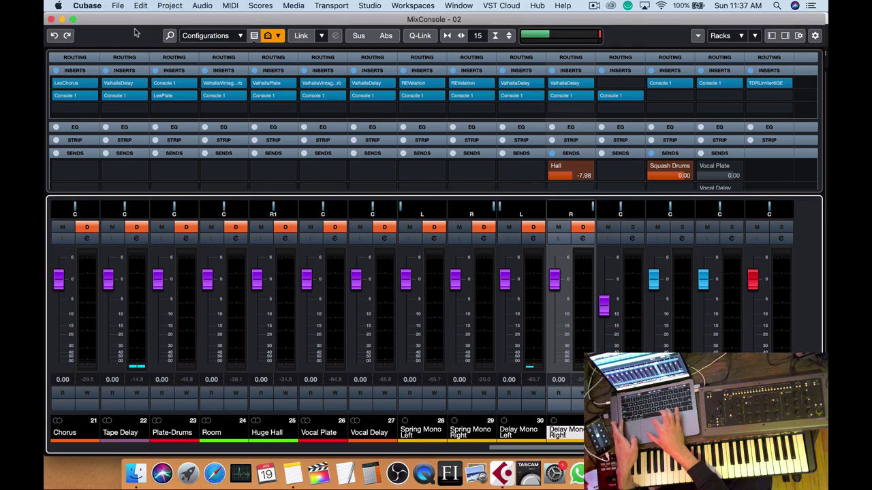
key(F3)
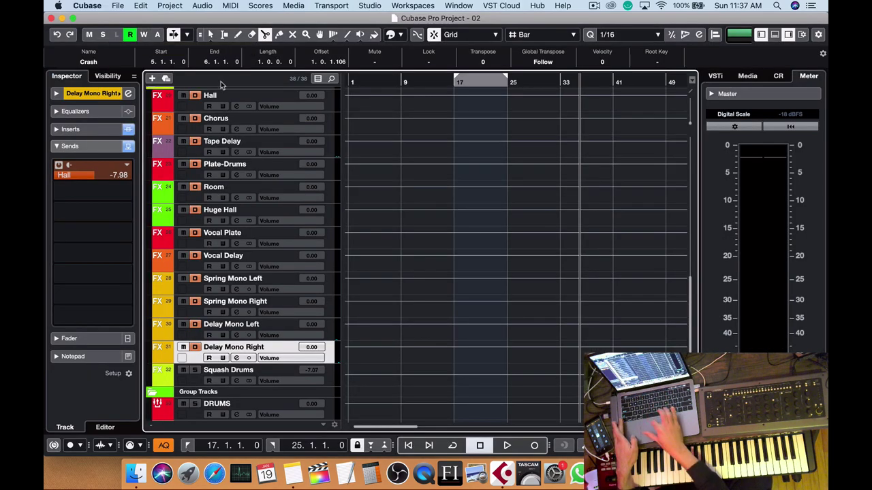
Examine the sends of the Bass and Piano tracks while the full arrangement plays.
scroll(296, 333, up, 10)
click(328, 185)
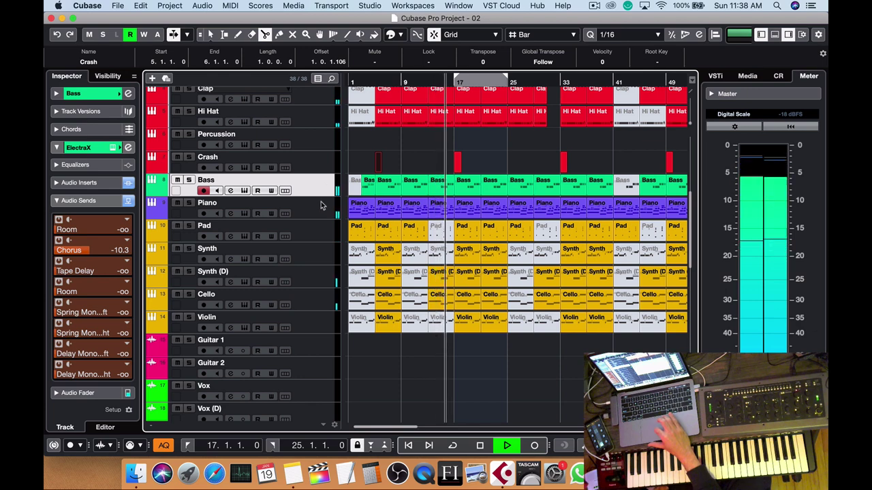
click(316, 213)
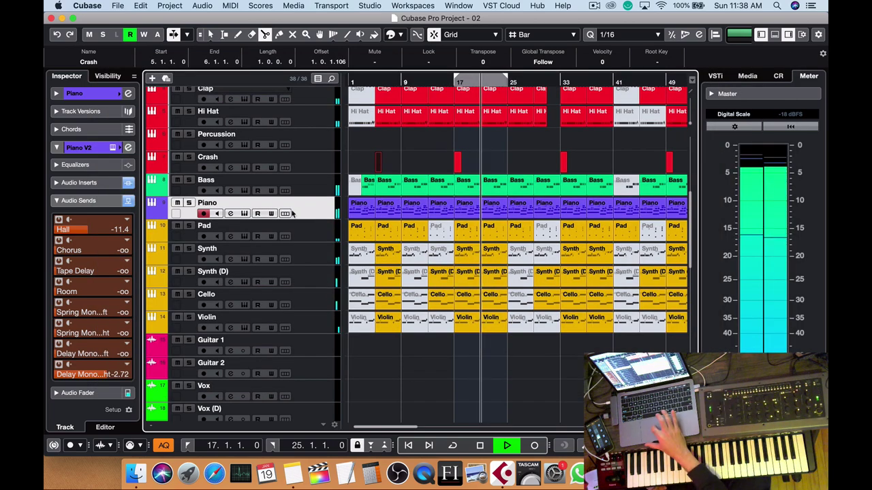
Solo Synth (D) alone, select its track and play it from bar 17.
click(189, 247)
click(189, 271)
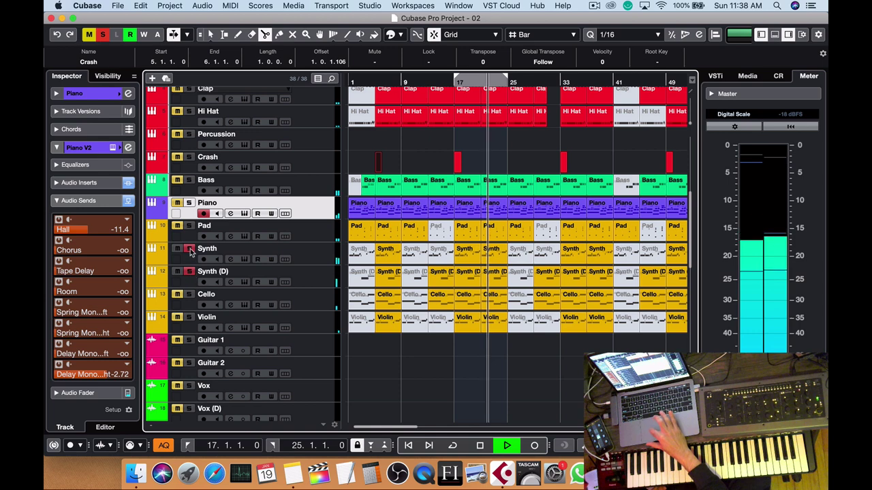
key(space)
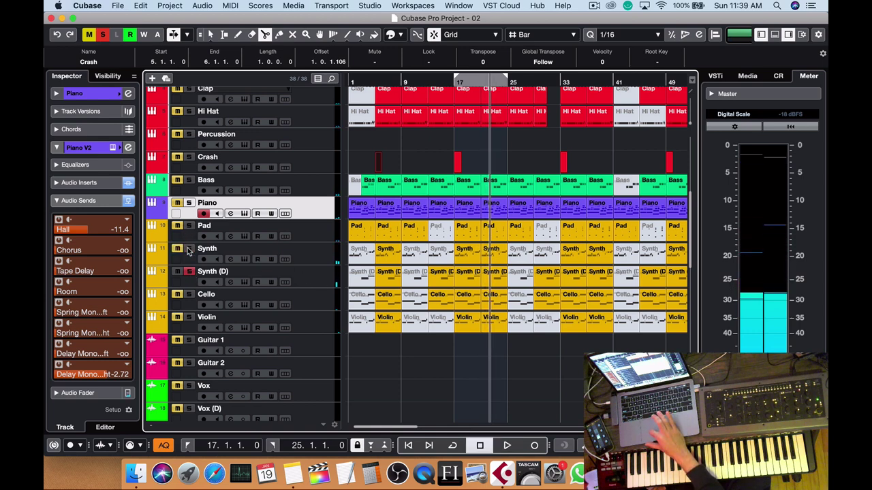
click(310, 279)
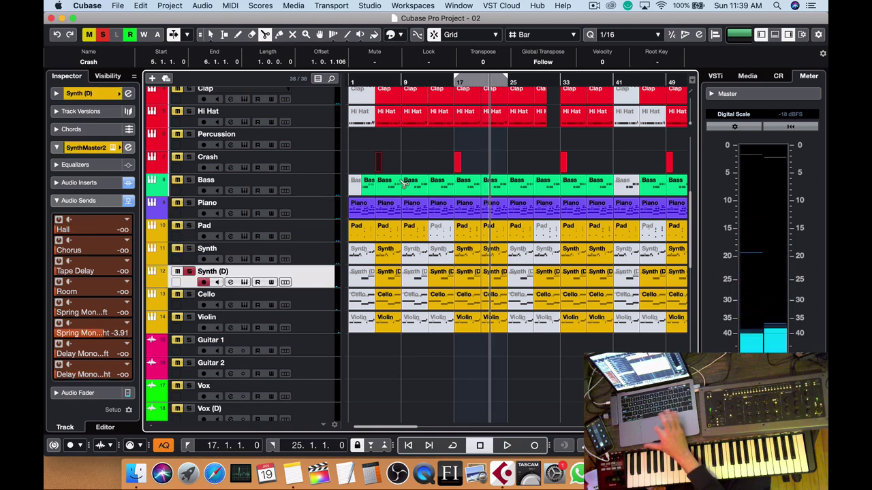
click(457, 81)
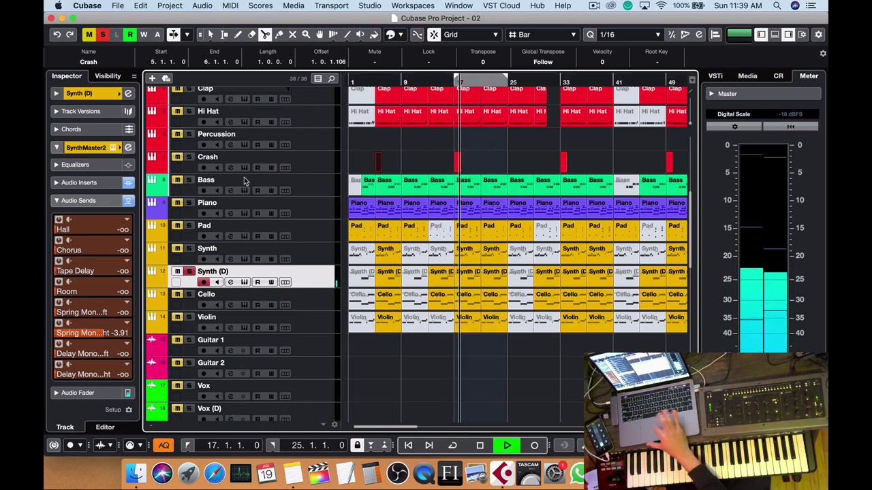
Layer Piano, Pad, Synth, Cello, Violin and Bass into the solo during playback, then clear all solos and stop.
click(189, 203)
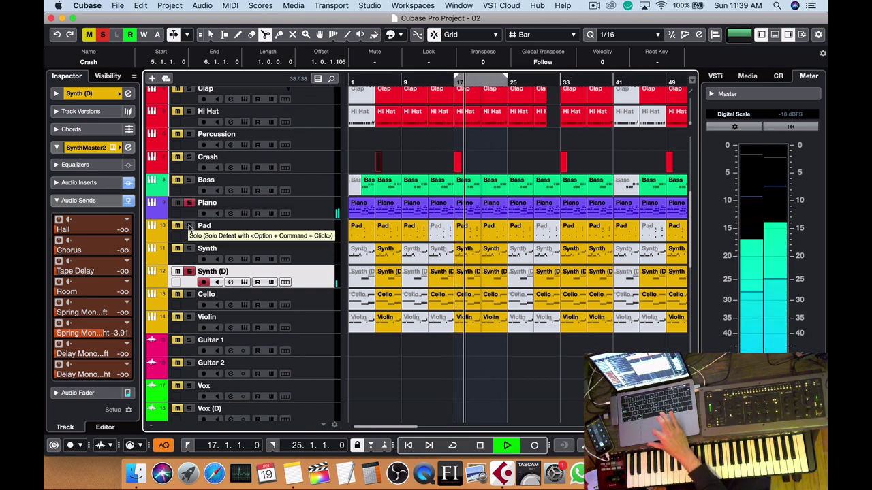
click(188, 226)
click(189, 248)
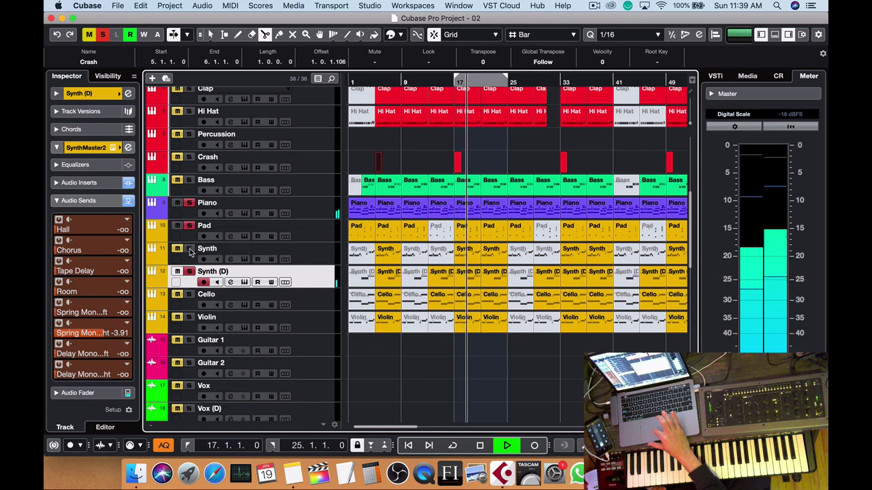
click(188, 294)
click(189, 317)
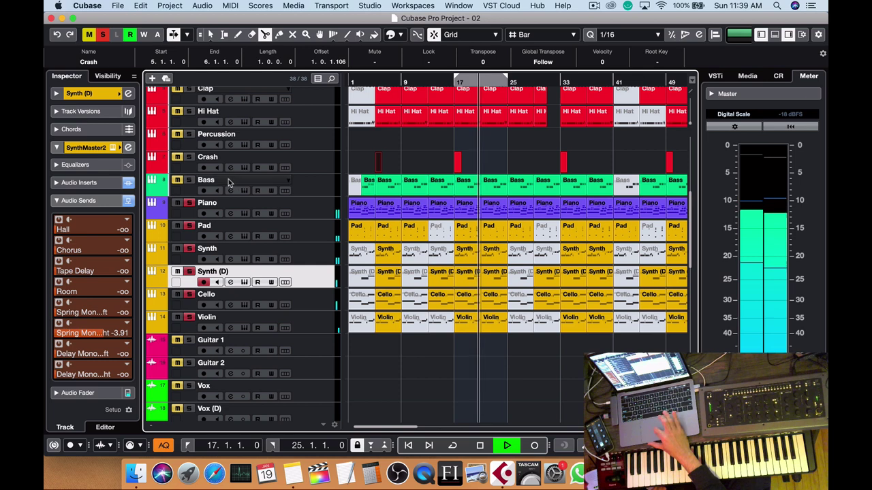
click(189, 180)
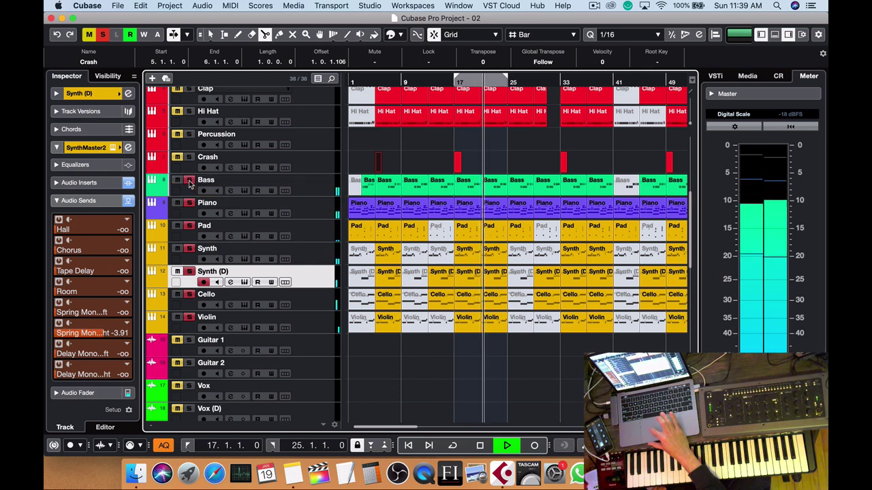
click(103, 35)
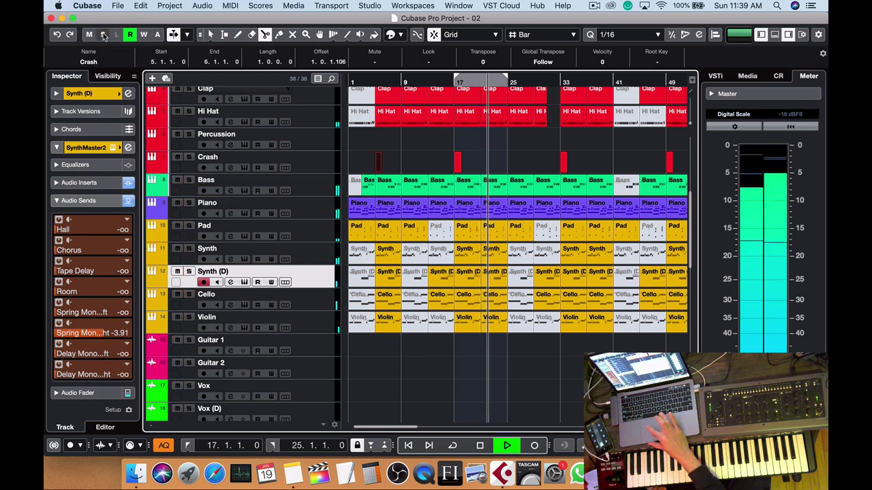
key(space)
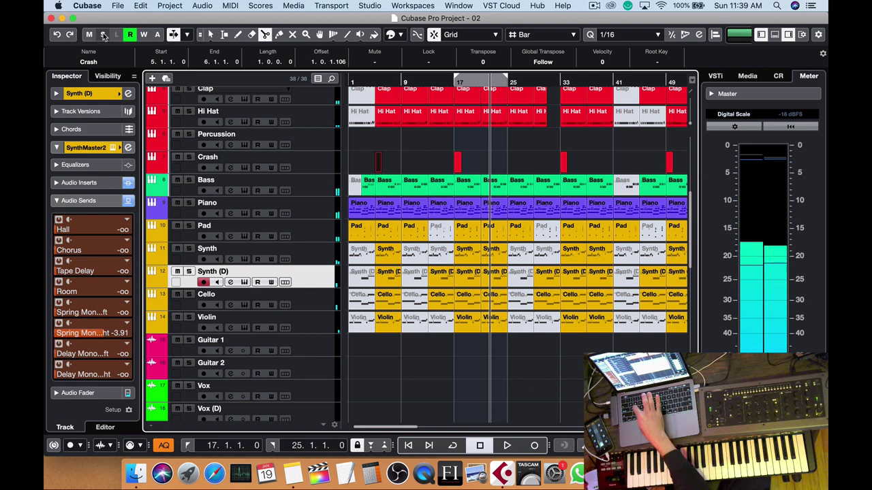
Play the full arrangement from the start up to bar 17 and stop.
key(period)
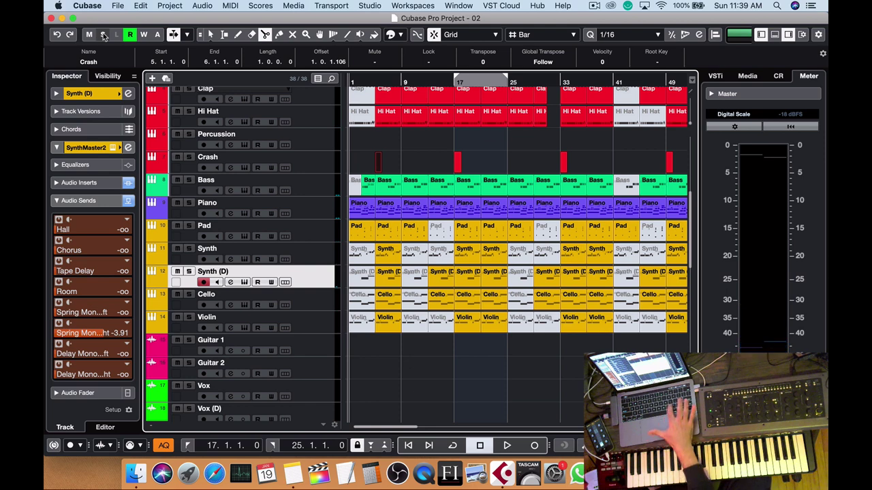
key(space)
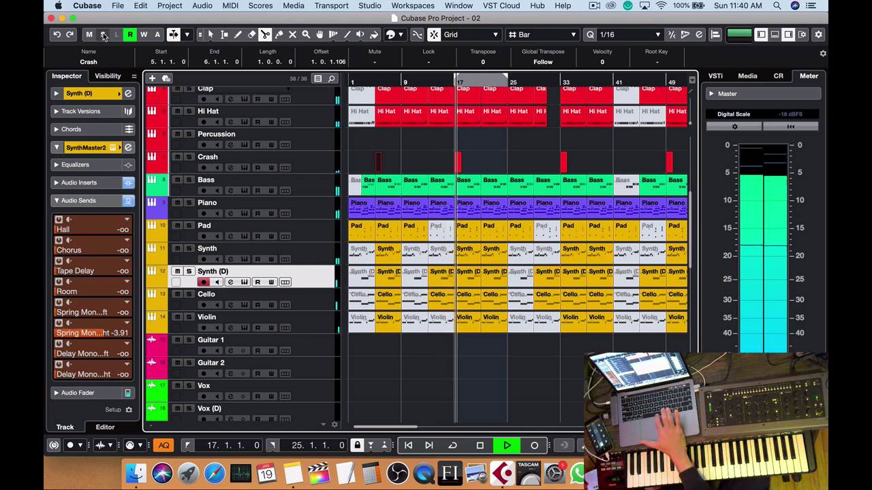
key(space)
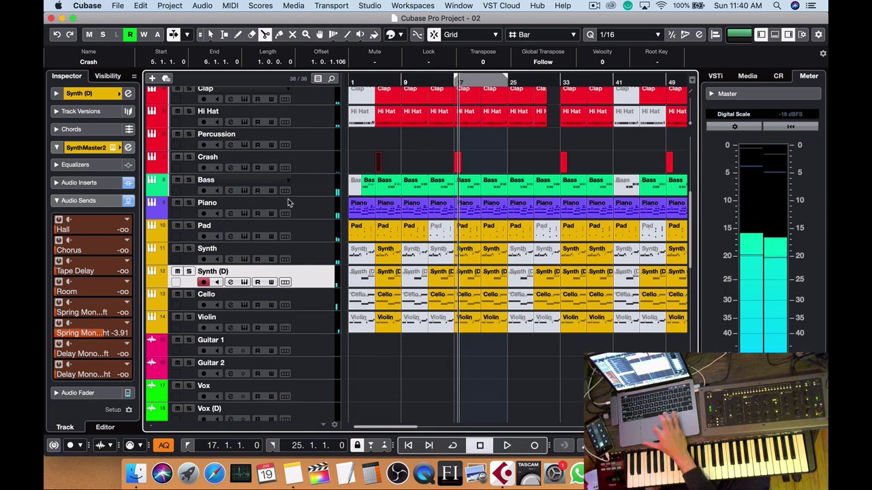
Solo Synth (D), select its bar 5 clip and play the song from bar 5.
click(189, 272)
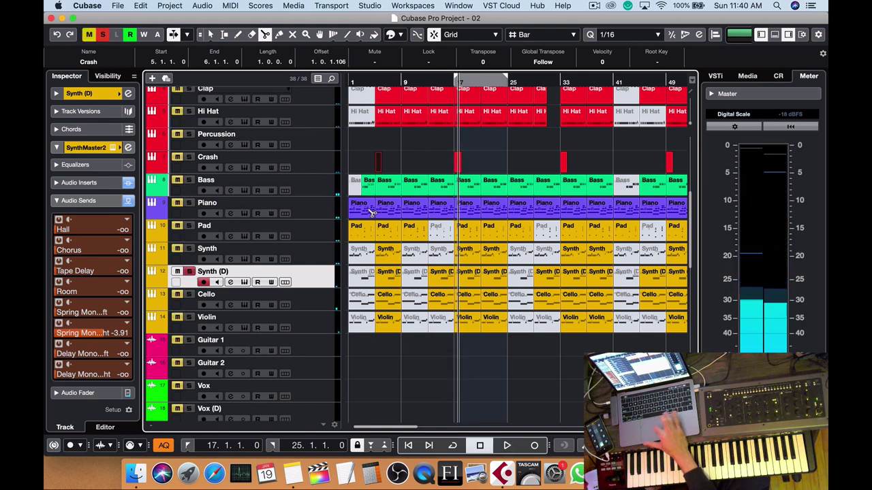
click(389, 278)
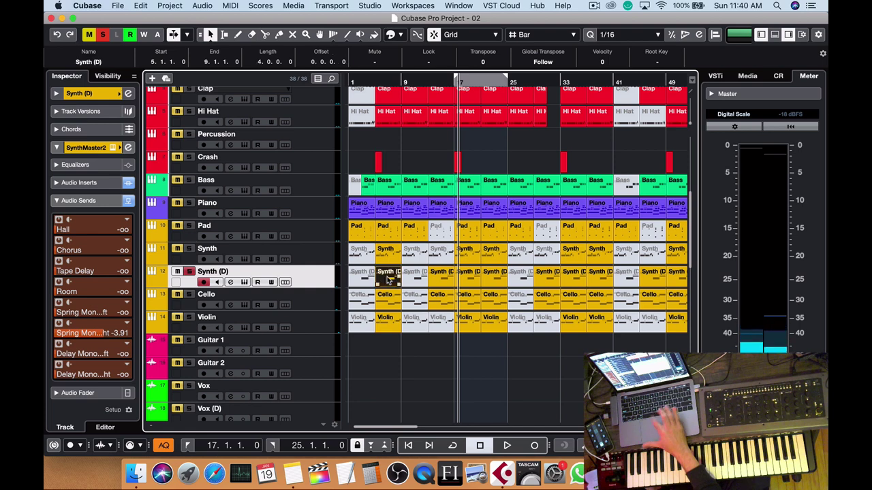
key(space)
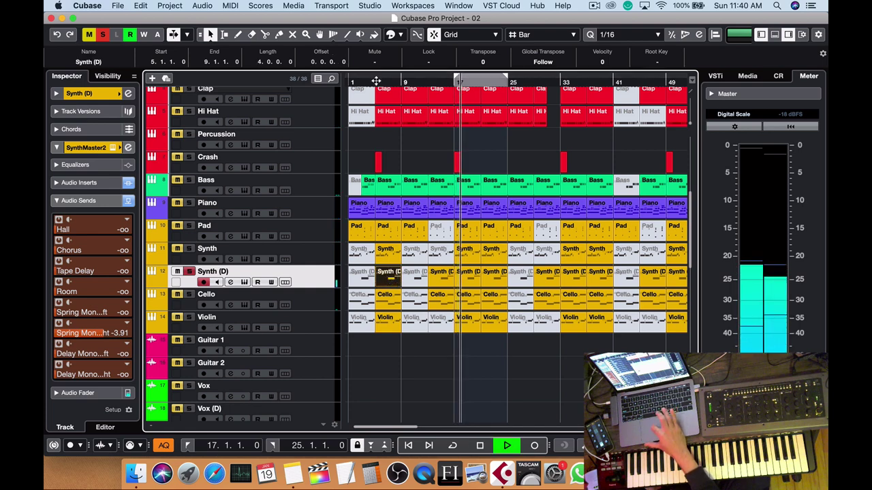
click(376, 80)
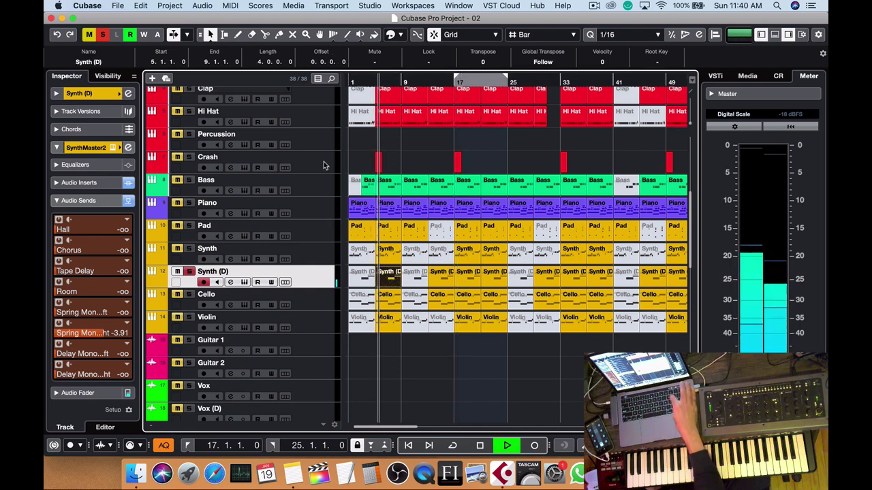
Open the Synth (D) instrument and audition presets from AR Morph Scanner BT to AR Old String Machine TP during playback.
key(e)
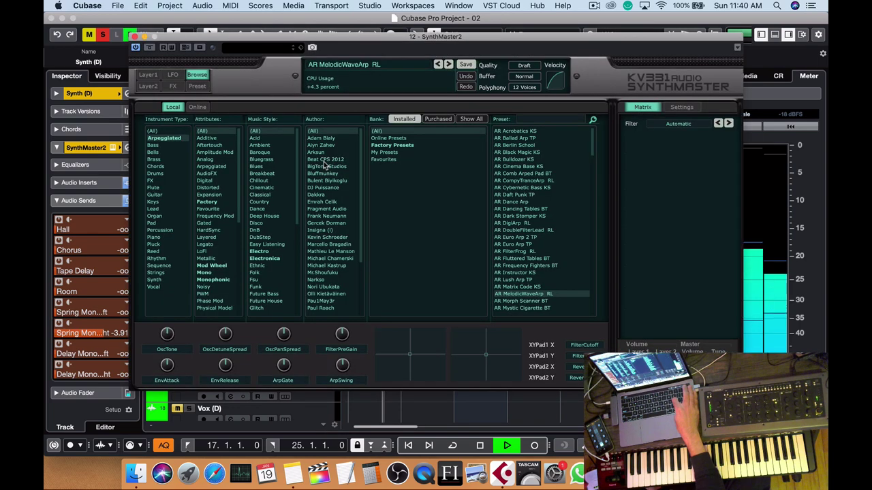
click(530, 301)
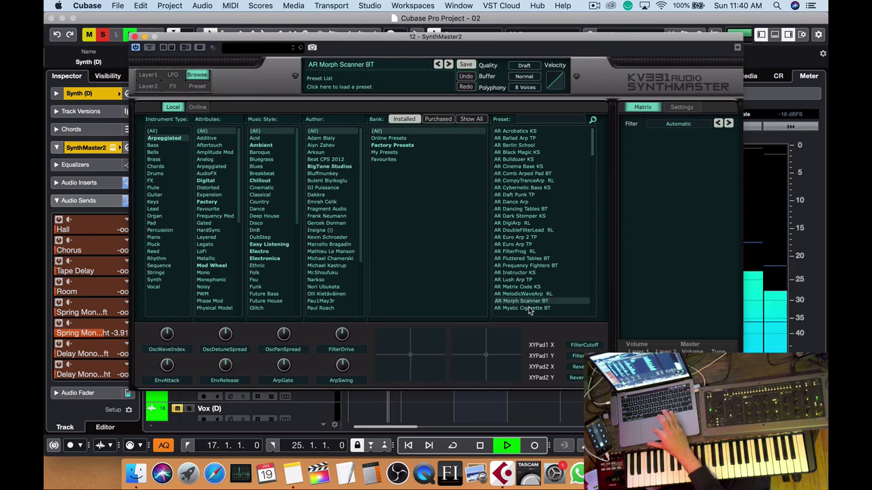
click(530, 309)
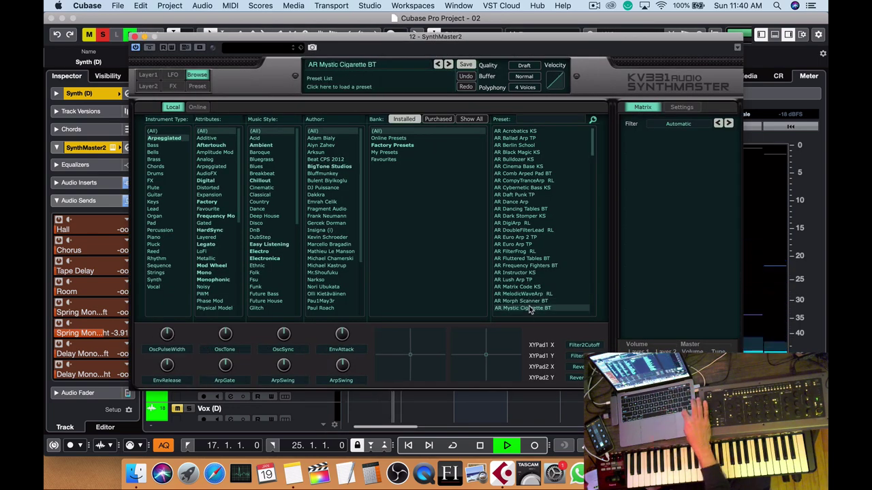
key(Down)
key(Down)
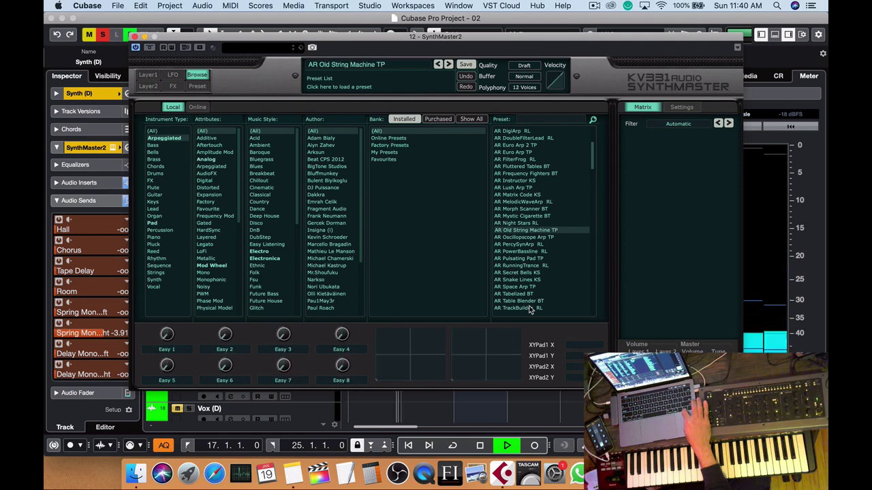
Stop playback and audition the arpeggiated presets from AR PercySynArp RL to AR Tabelized BT.
key(space)
key(Down)
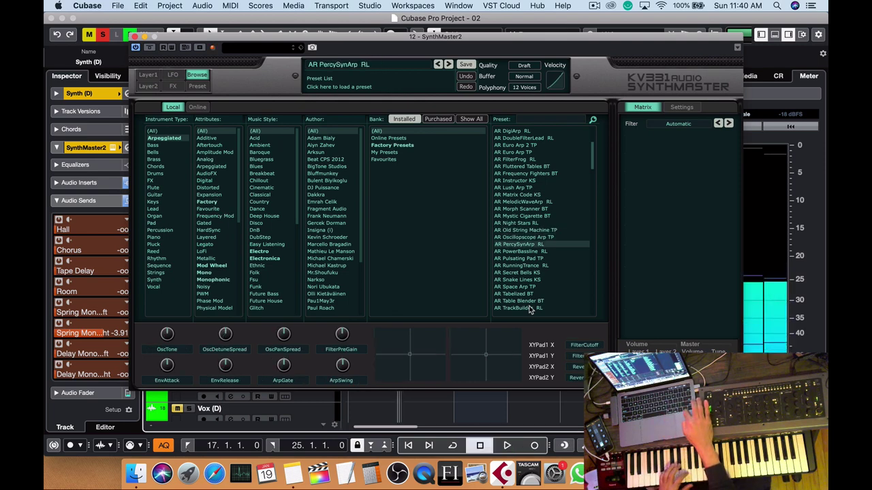
key(Down)
key(Down)
key(Down)
key(Down)
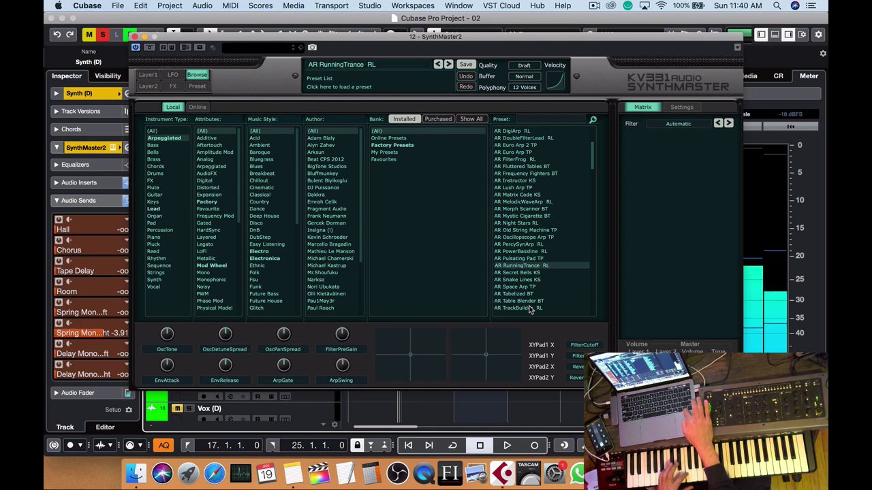
key(Down)
key(Down)
key(Down)
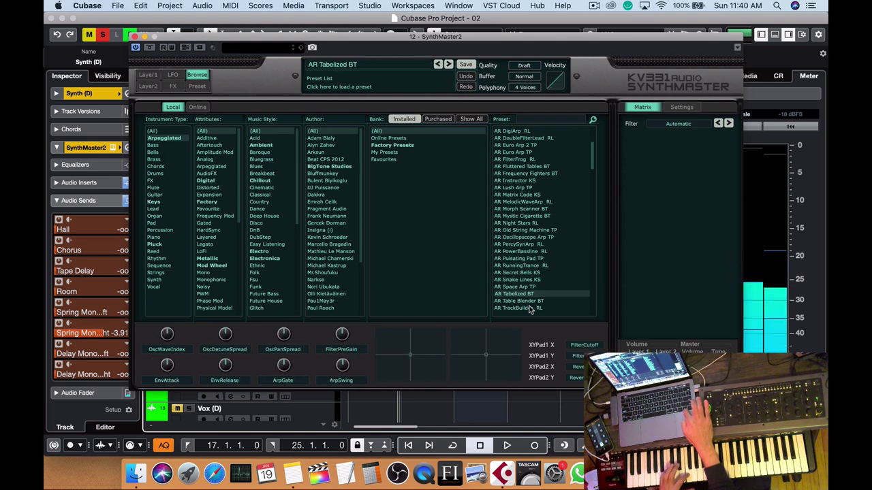
Audition the arpeggiated presets from AR Table Blender BT to ARP - Butter.
key(Down)
key(Down)
key(Down)
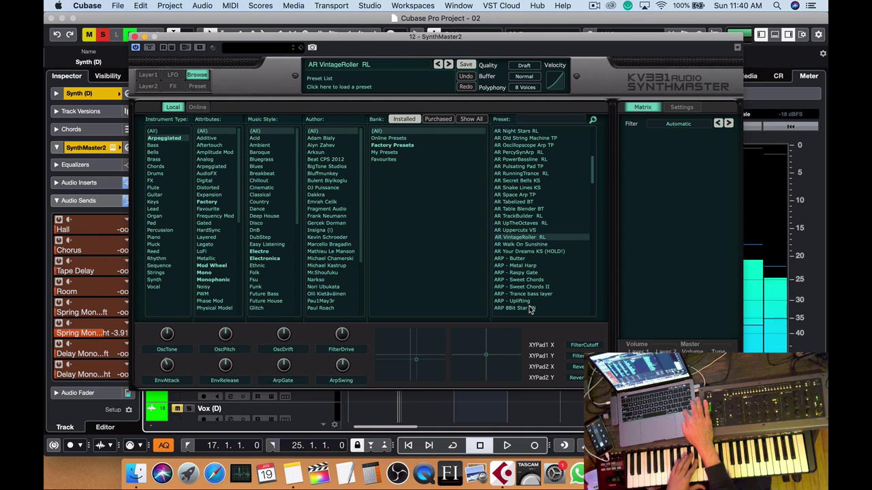
key(Down)
key(Down)
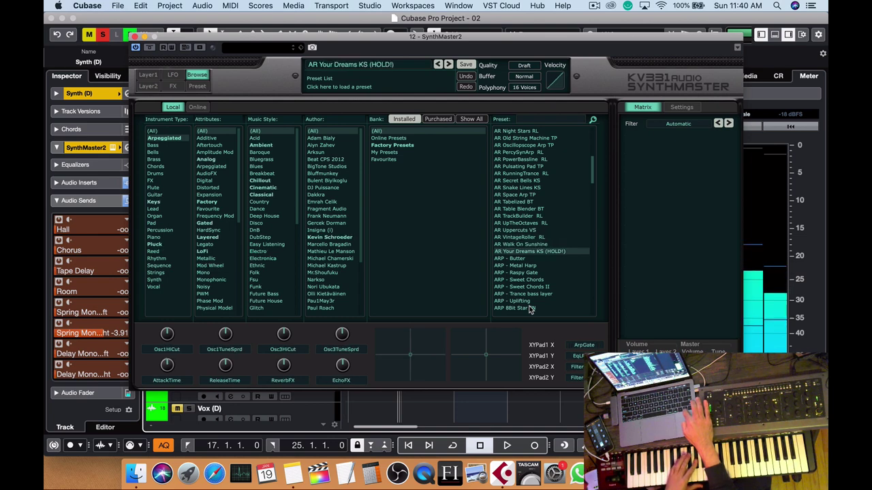
key(Down)
key(Down)
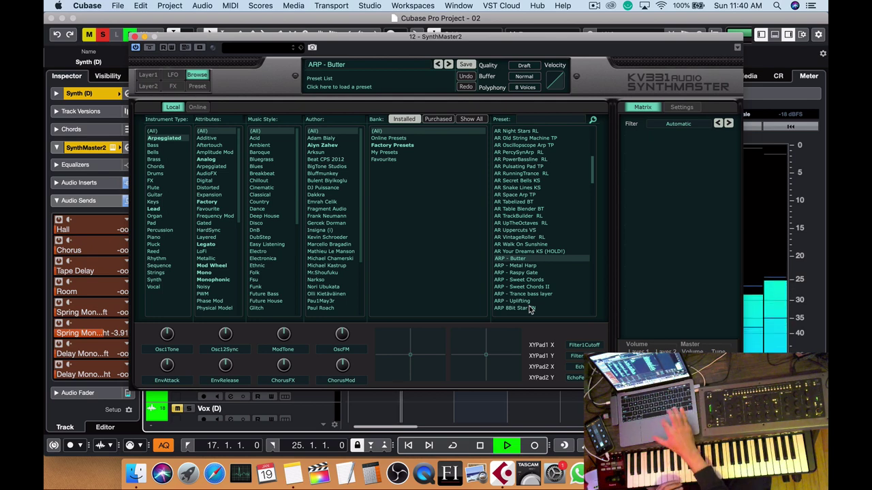
Audition the sequenced presets near the end of the preset list, from SEQ 8 bit UK to SEQ Duophony.
scroll(549, 269, down, 15)
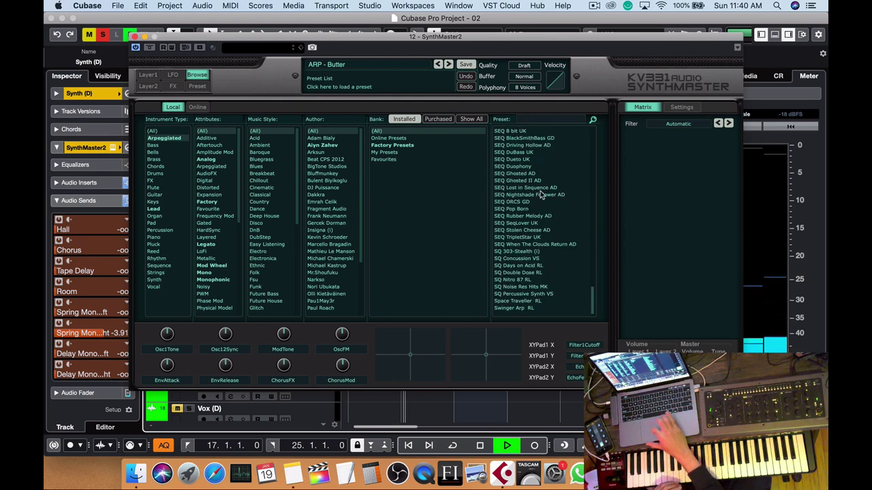
click(516, 131)
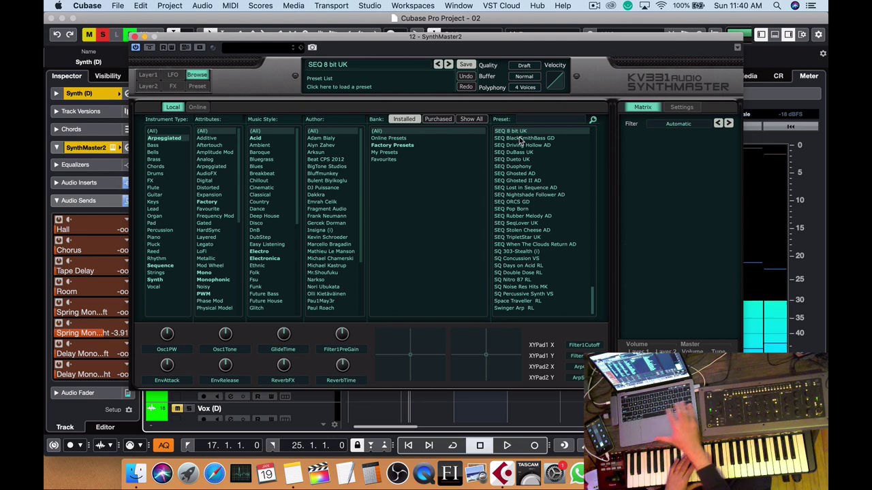
key(Down)
key(Down)
key(Down)
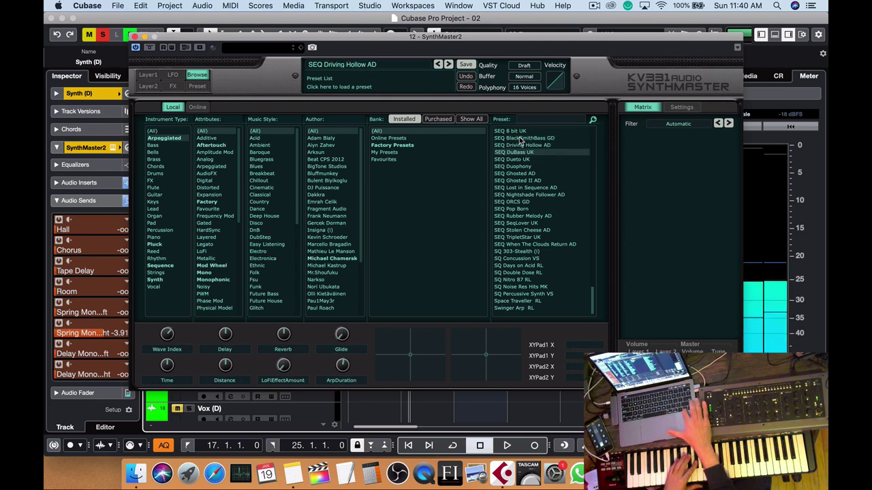
key(Down)
key(Down)
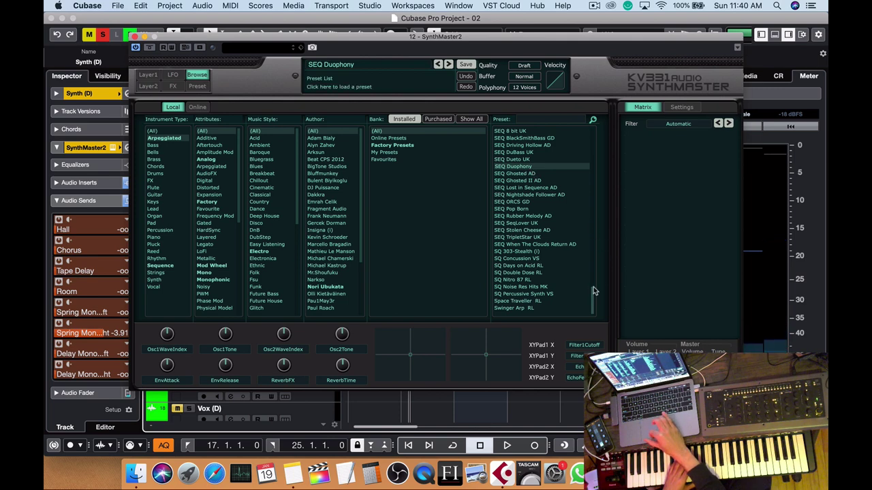
Return to the start of the preset list, step from AR Acrobatics KS to AR CompyTranceArp RL, and close the instrument.
drag(594, 294, 593, 122)
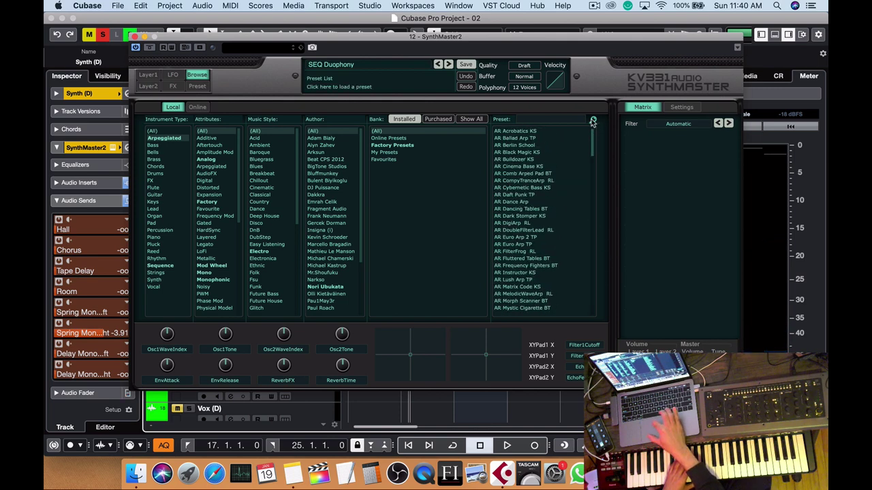
click(518, 131)
key(Down)
key(Down)
key(Down)
key(Down)
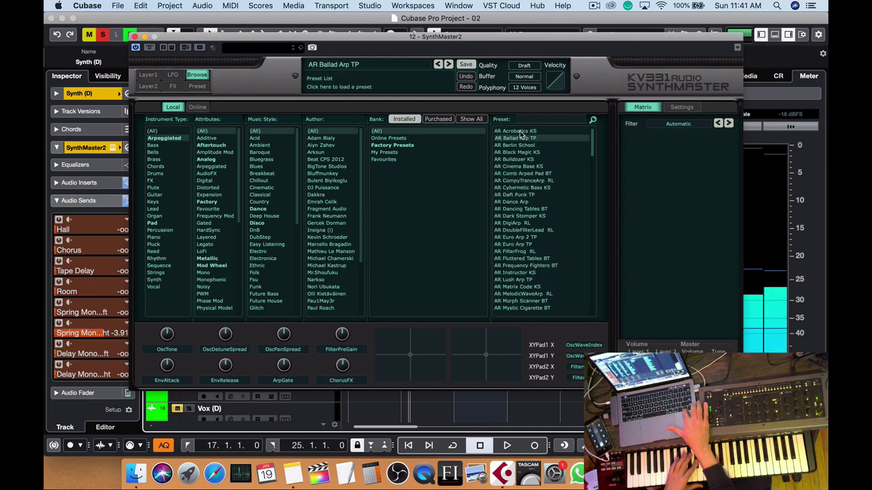
key(Down)
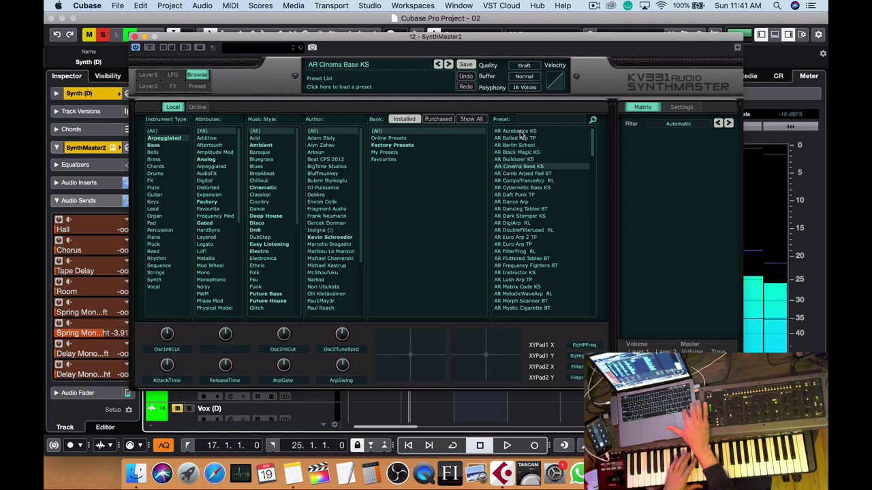
key(Down)
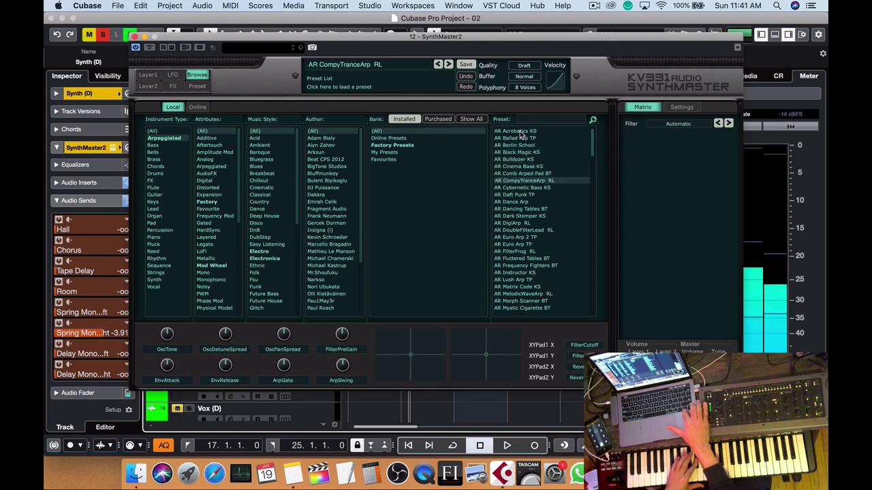
click(134, 36)
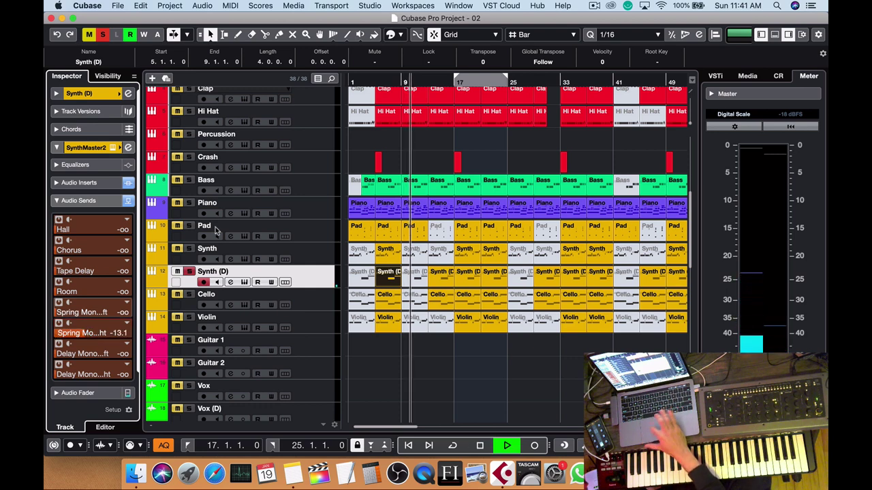
Loop bars 5 to 9 with Pad and Piano soloed alongside Synth (D), then clear all solos and play the full mix.
click(377, 81)
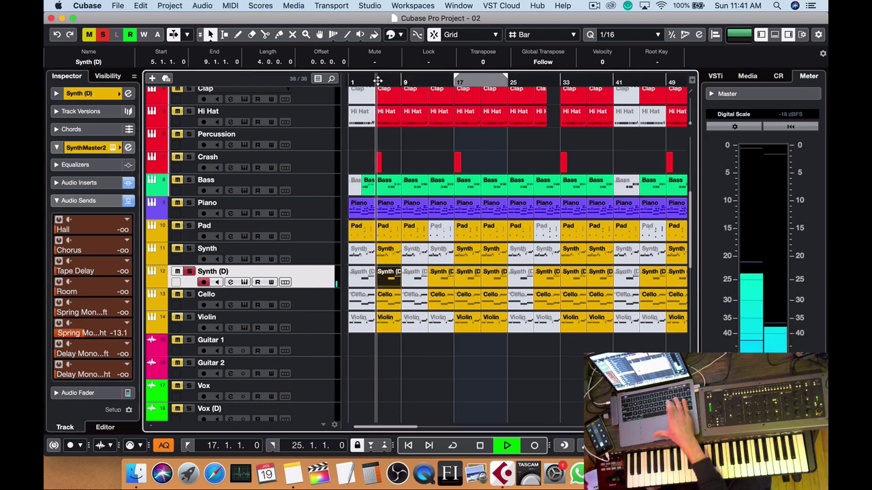
key(slash)
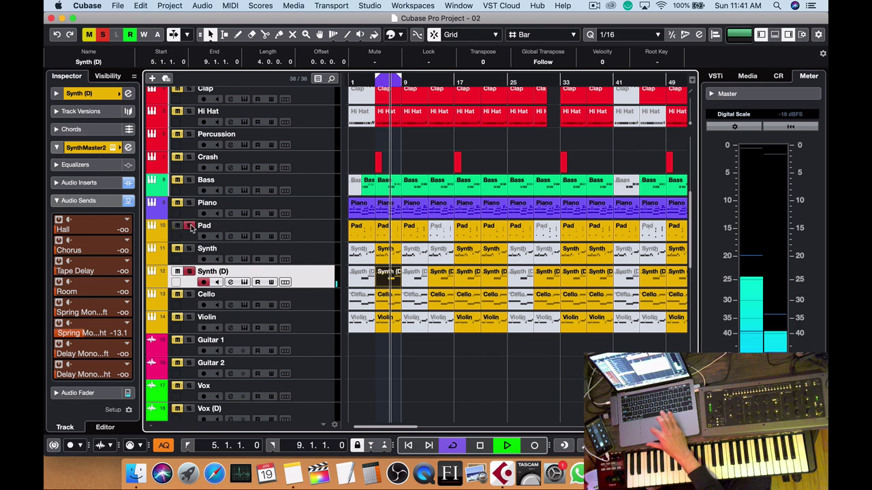
click(189, 203)
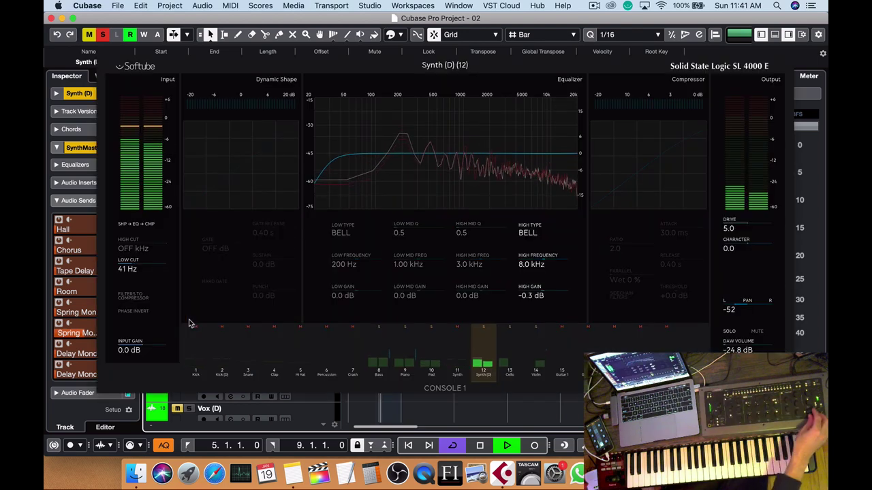
key(space)
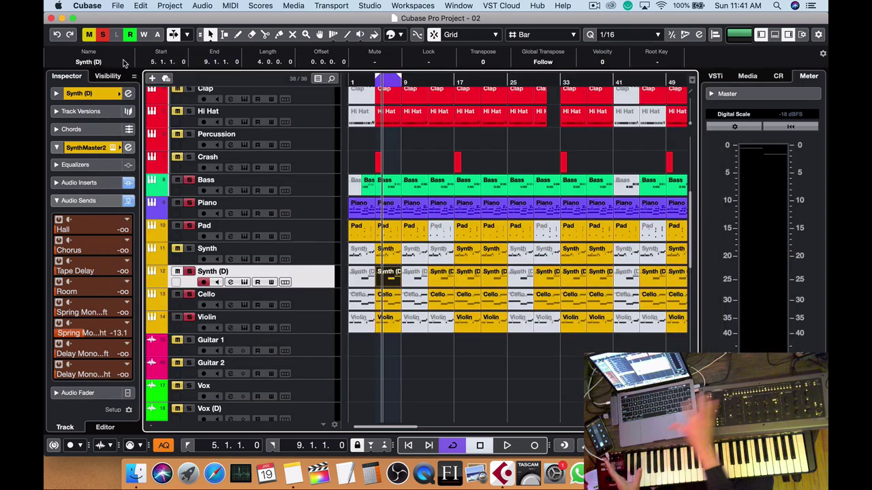
click(103, 36)
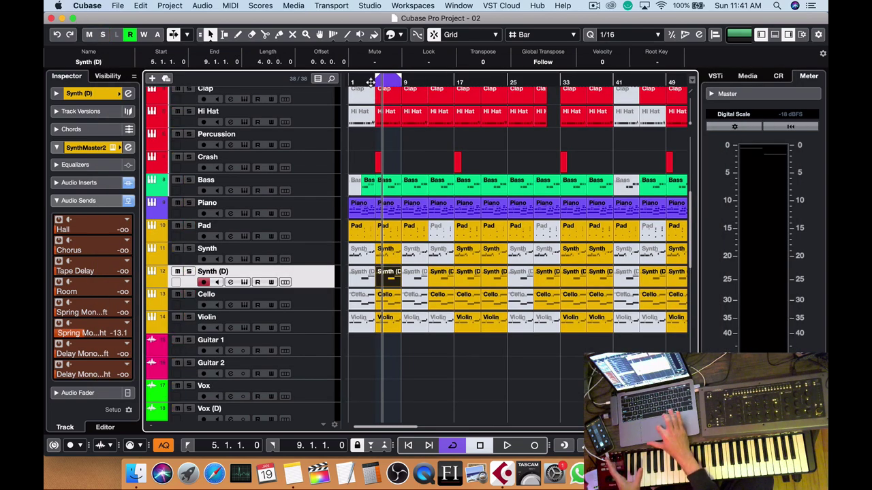
key(space)
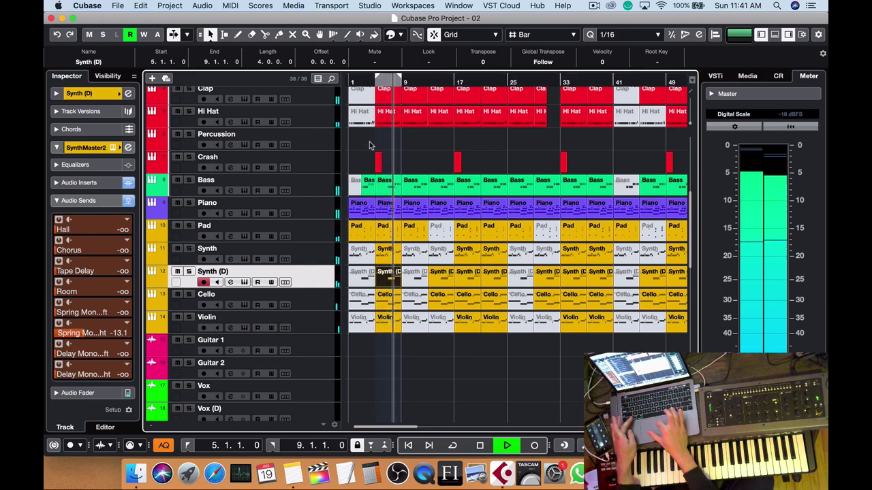
Copy the bar 5 Crash clip to bar 9 and play the transition from just before bar 9.
drag(379, 161, 405, 162)
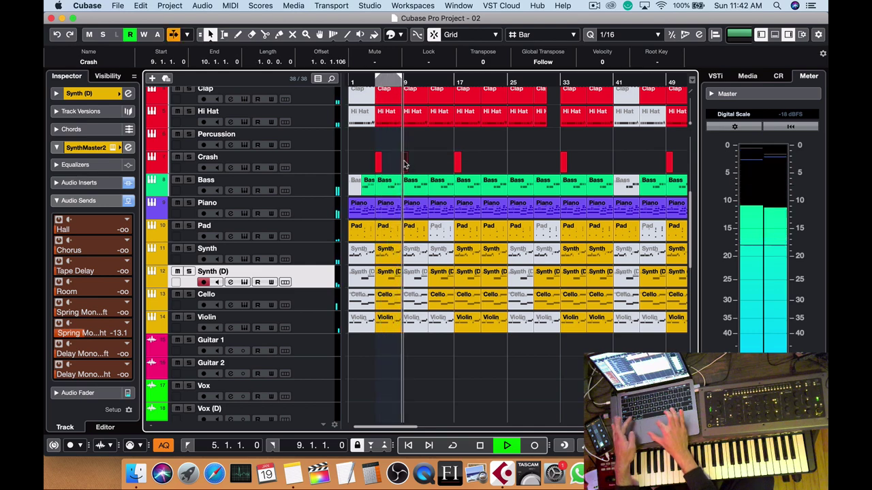
key(space)
key(h)
key(h)
key(h)
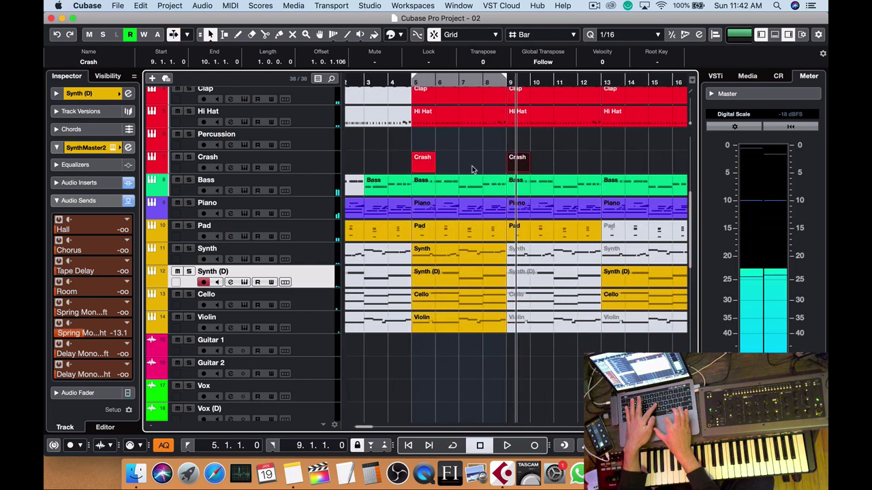
click(495, 81)
key(space)
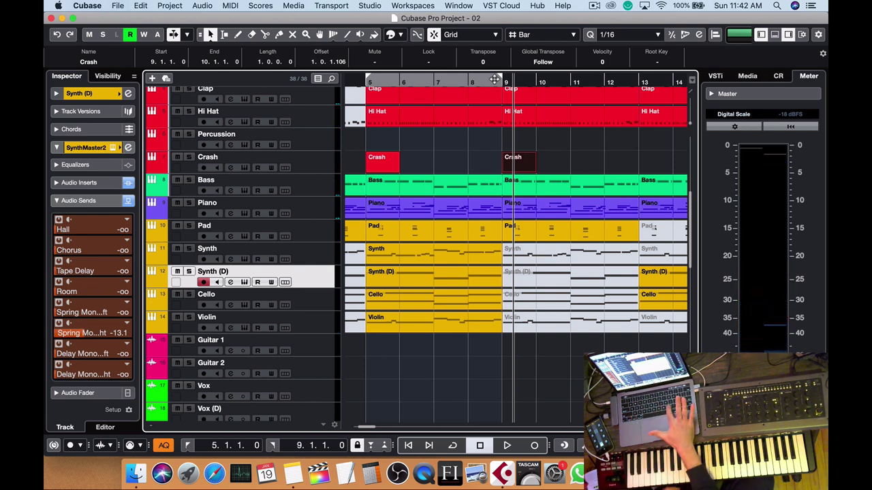
Play the full arrangement from the start into bar 27 while inspecting the channel levels in the MixConsole, then stop.
key(Home)
key(space)
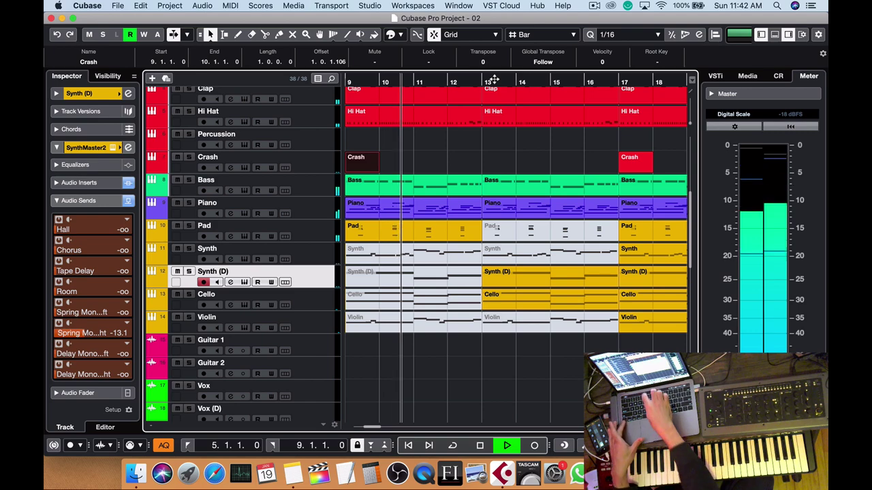
key(F3)
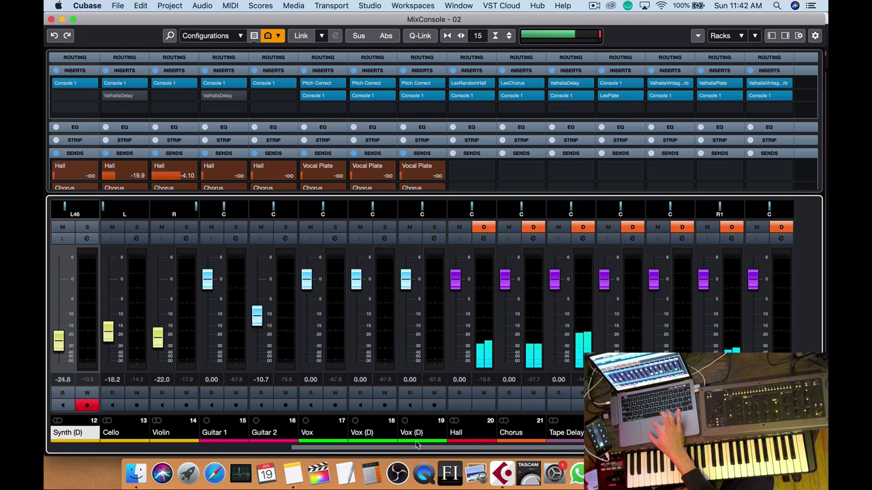
drag(417, 444, 213, 451)
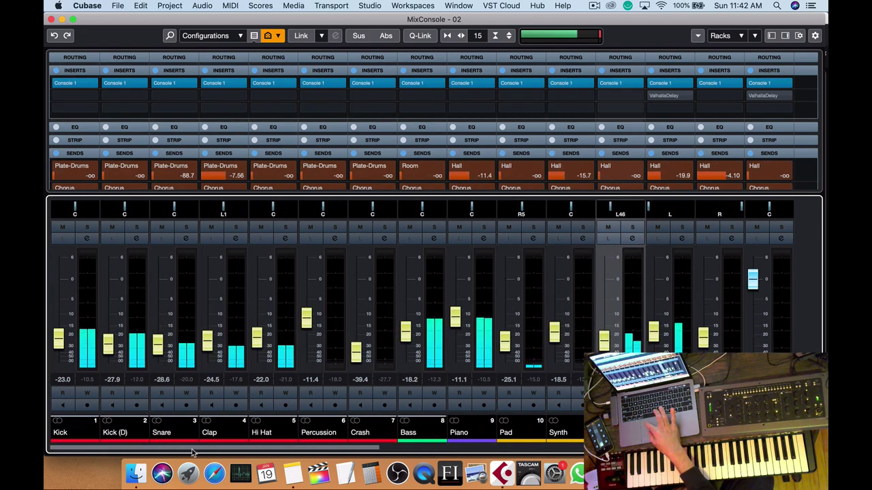
drag(223, 448, 342, 451)
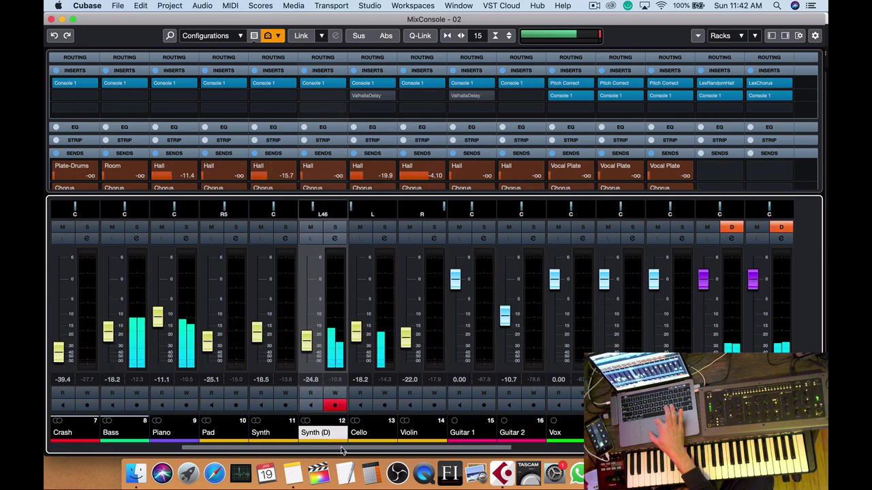
click(51, 20)
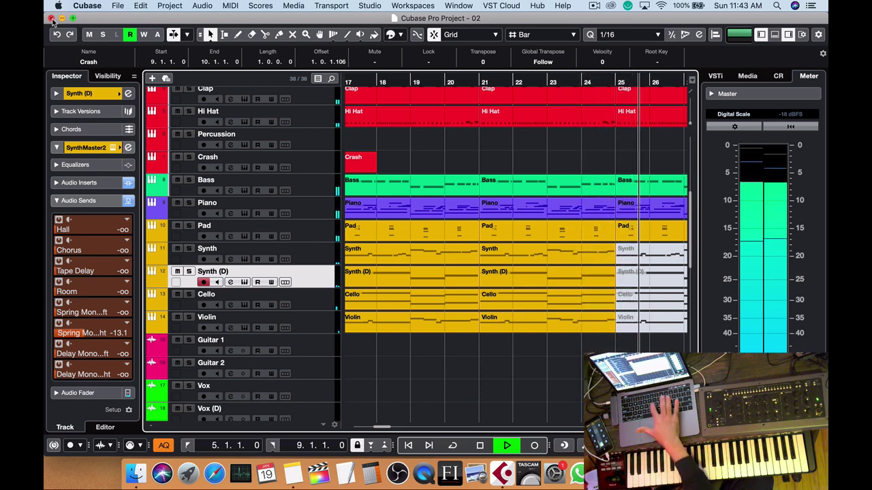
key(g)
key(g)
key(g)
key(g)
key(g)
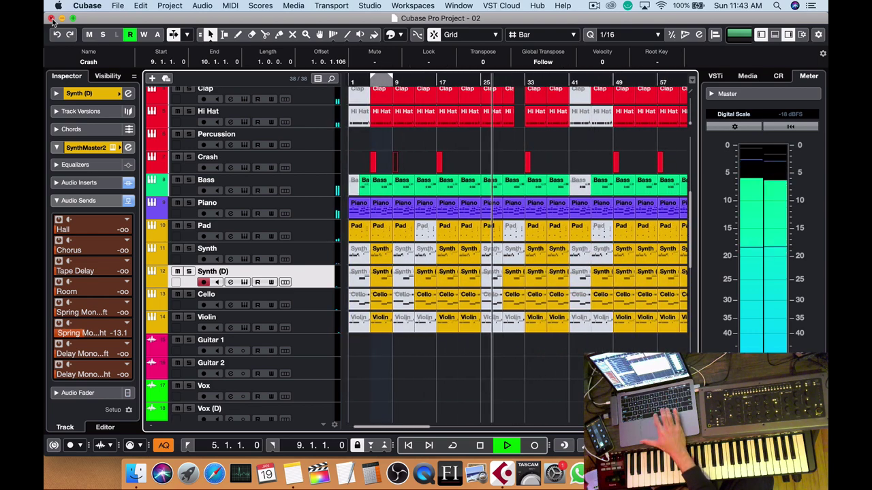
key(space)
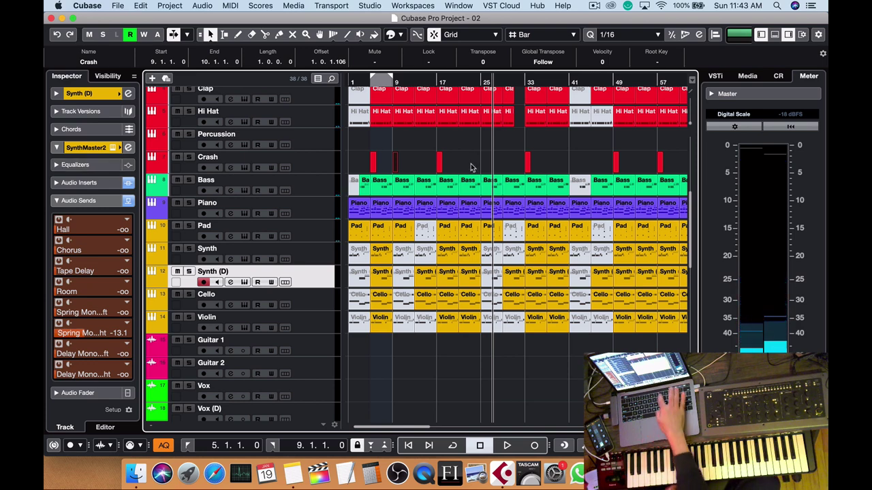
Mute the Bass, Pad and Piano clips at bar 25.
key(7)
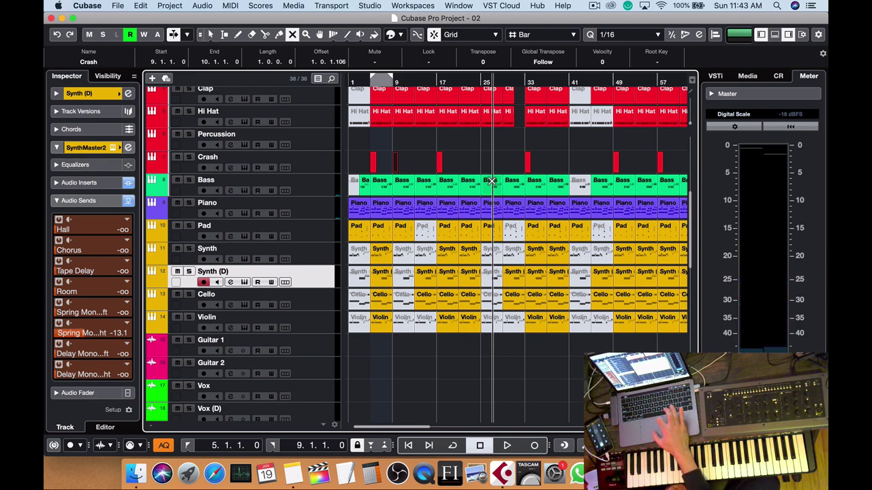
click(491, 182)
click(475, 82)
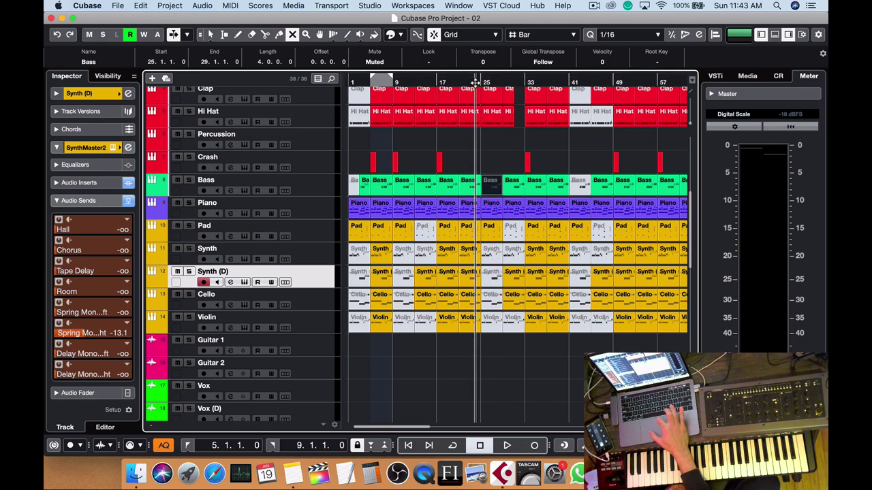
click(491, 229)
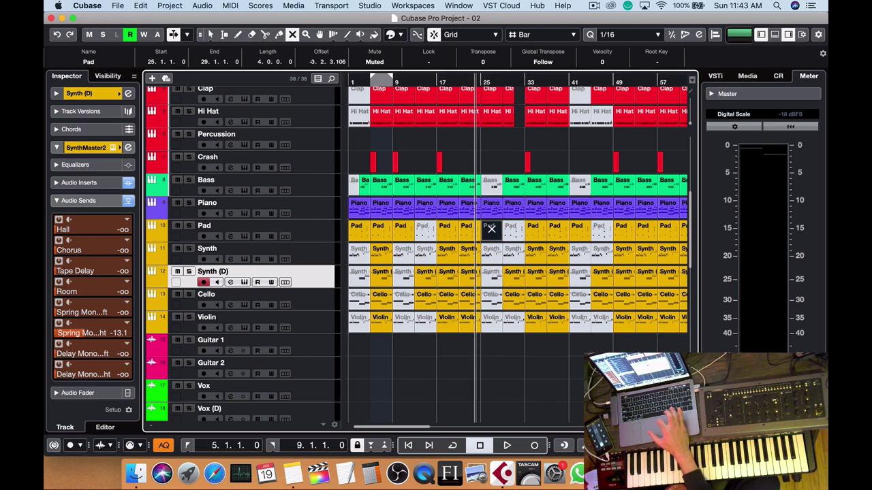
click(490, 203)
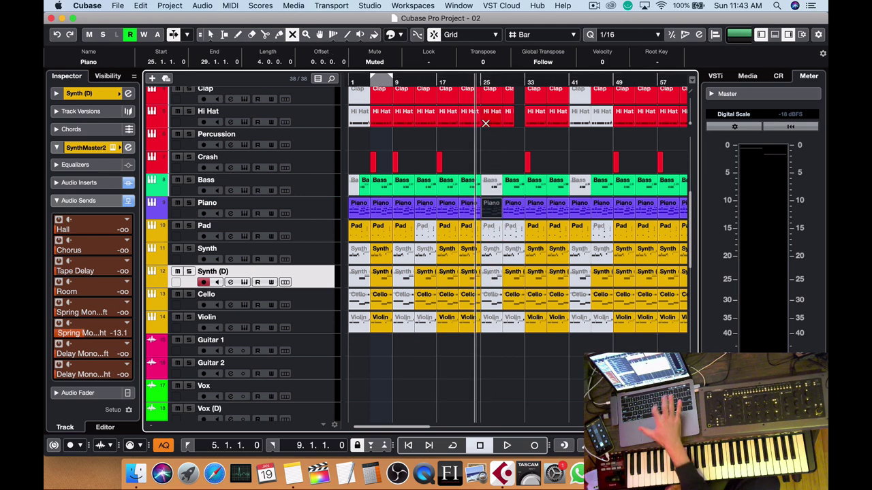
Play the arrangement into the bar 25 section and unmute the Pad clip at bar 25.
key(space)
key(h)
key(h)
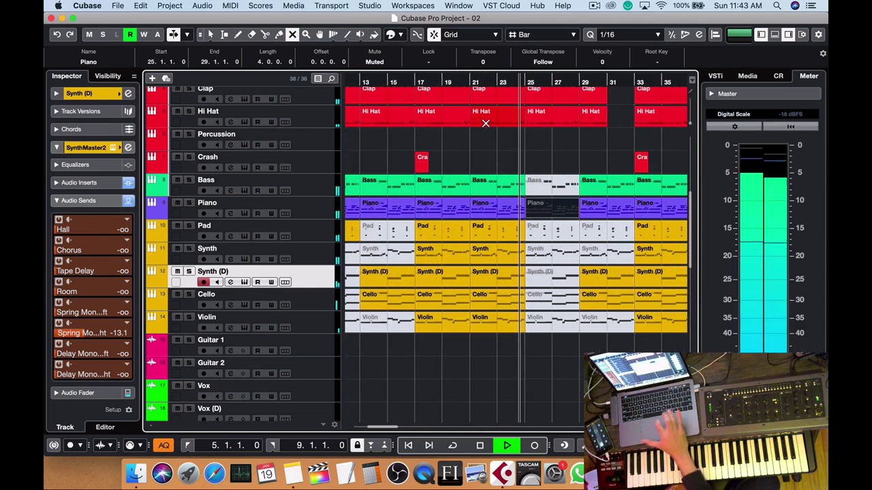
click(542, 230)
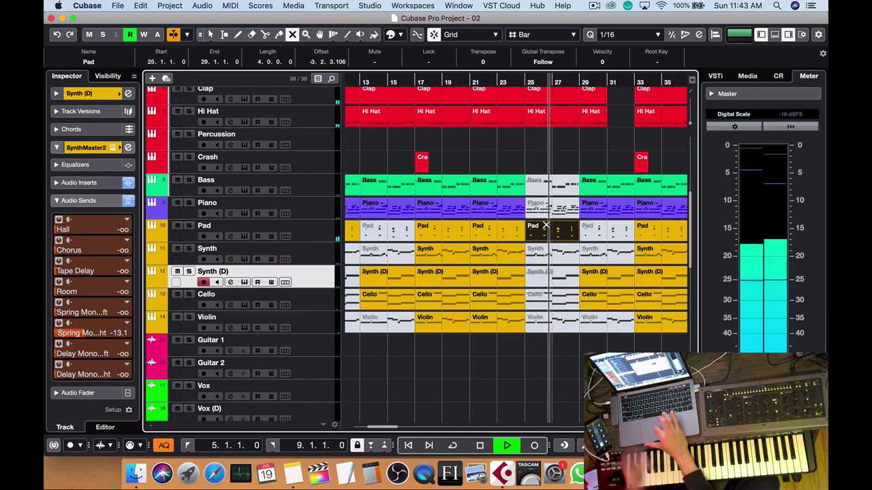
Split the muted Piano clip at bar 27 and stop playback.
key(3)
click(555, 213)
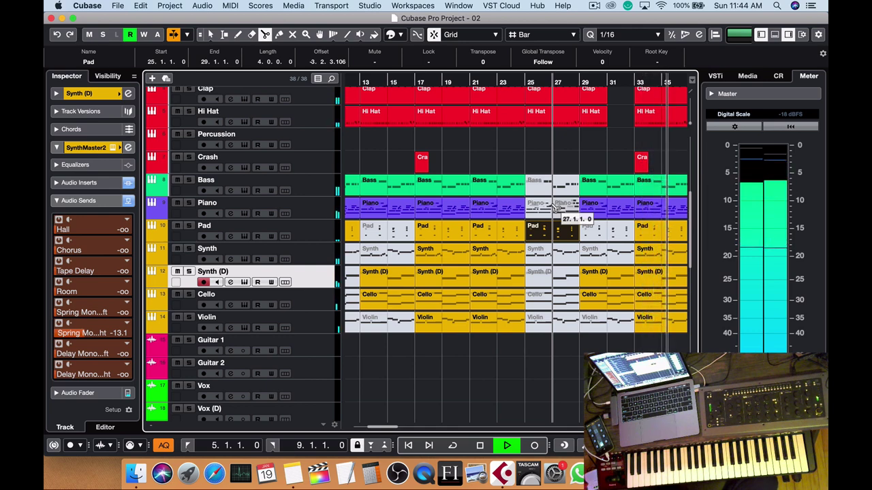
key(space)
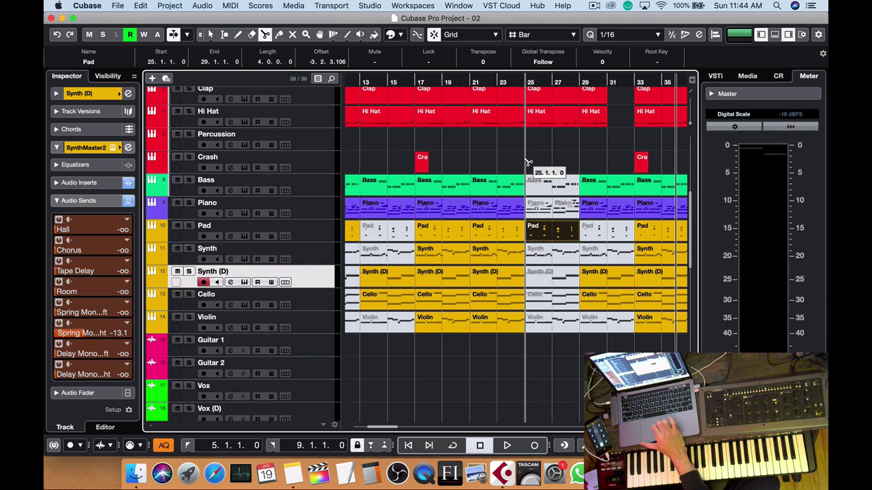
Review the arrangement from bar 25 to the end across the drum, melodic, guitar, vocal and FX tracks.
scroll(528, 162, up, 3)
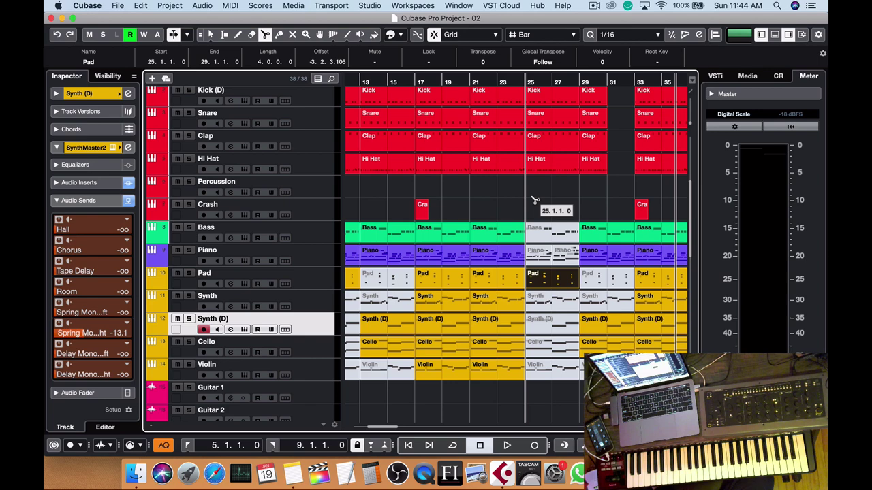
scroll(532, 208, right, 5)
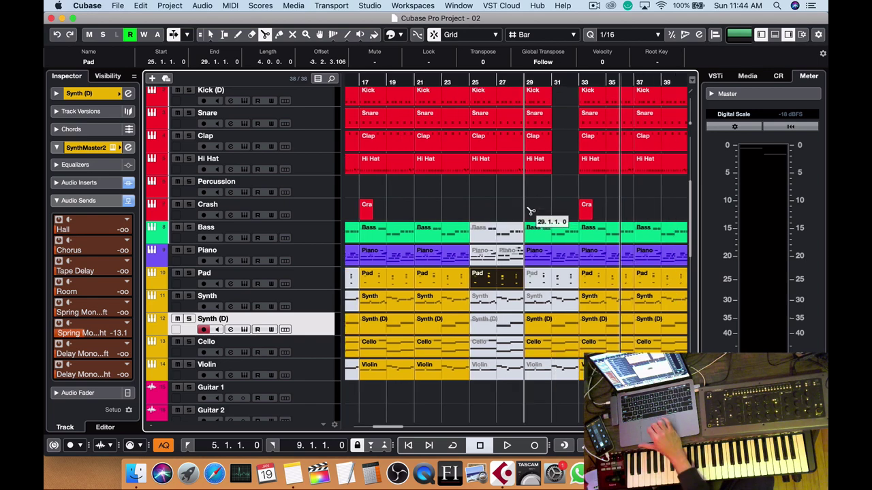
scroll(531, 211, right, 10)
scroll(532, 211, up, 2)
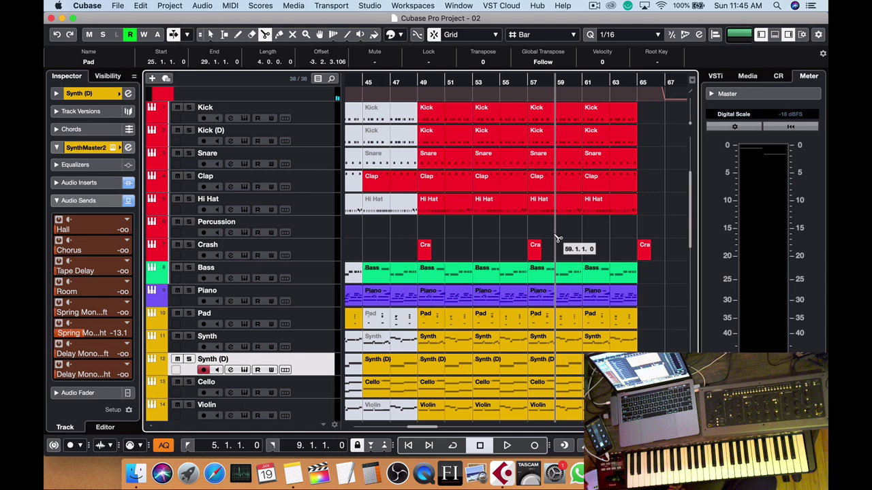
scroll(512, 238, down, 5)
scroll(512, 238, left, 1)
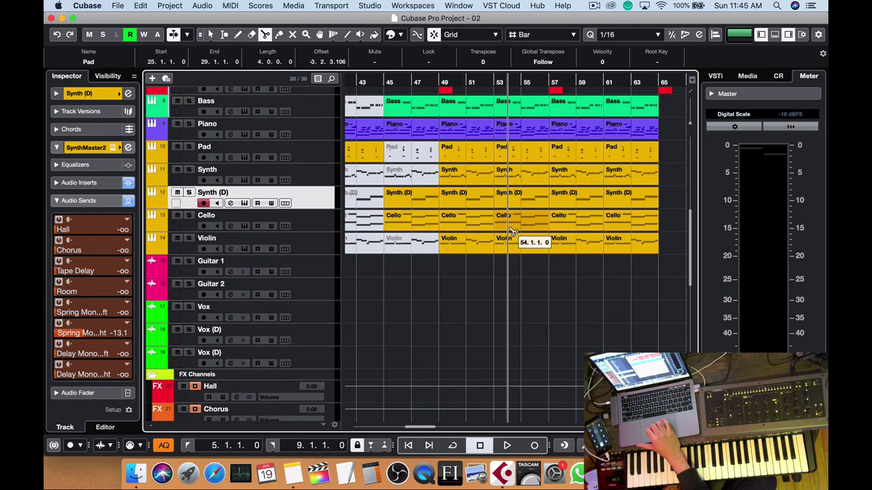
scroll(512, 286, down, 2)
scroll(513, 286, left, 1)
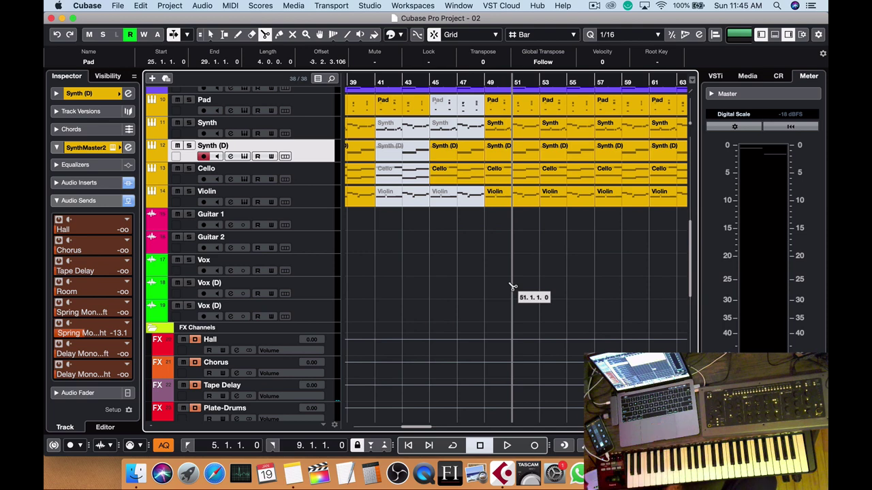
click(594, 6)
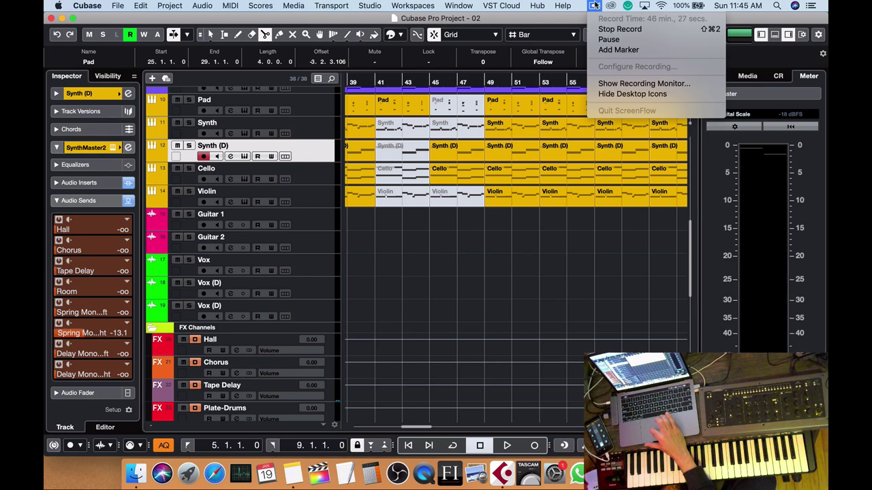
click(613, 29)
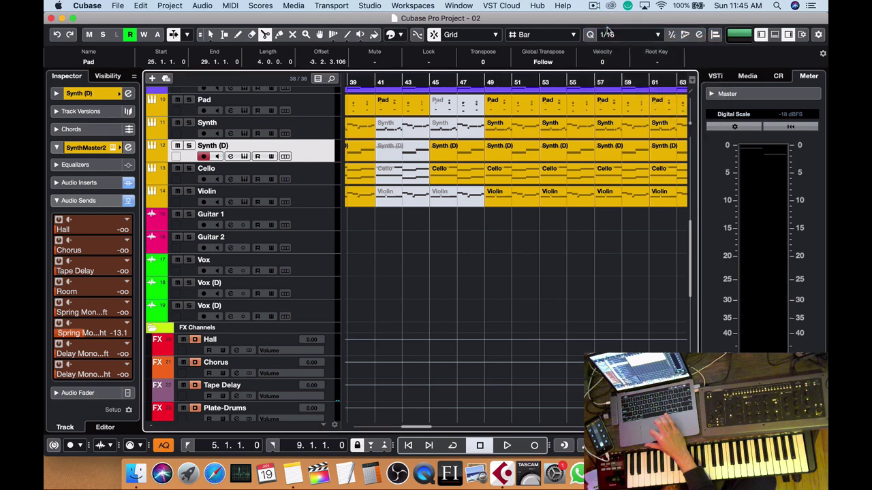